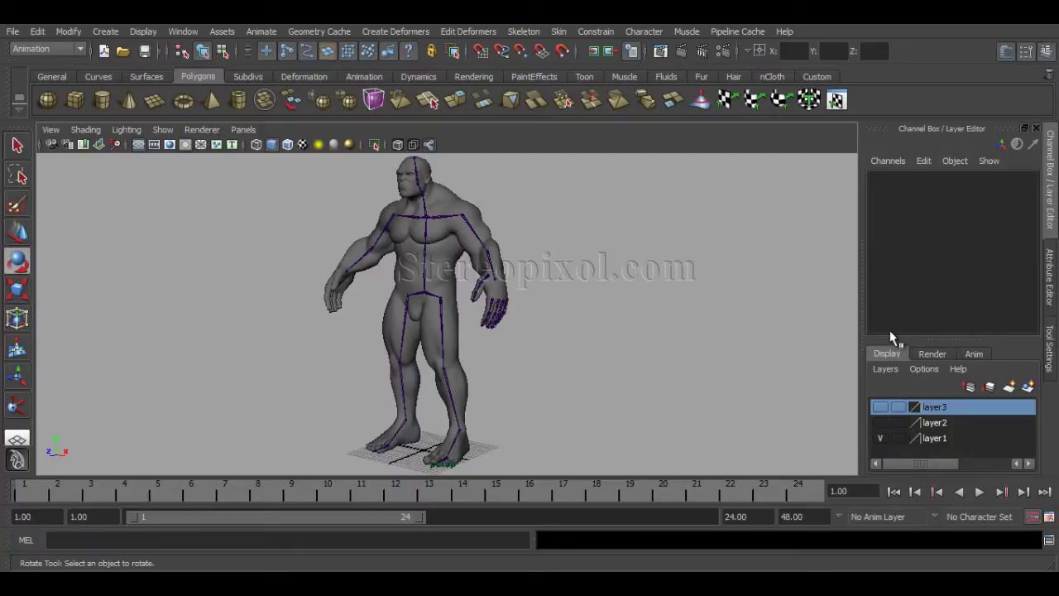
- Examine the leg and foot joints up close in the perspective view and in the side view
alt+drag(590, 406, 510, 402)
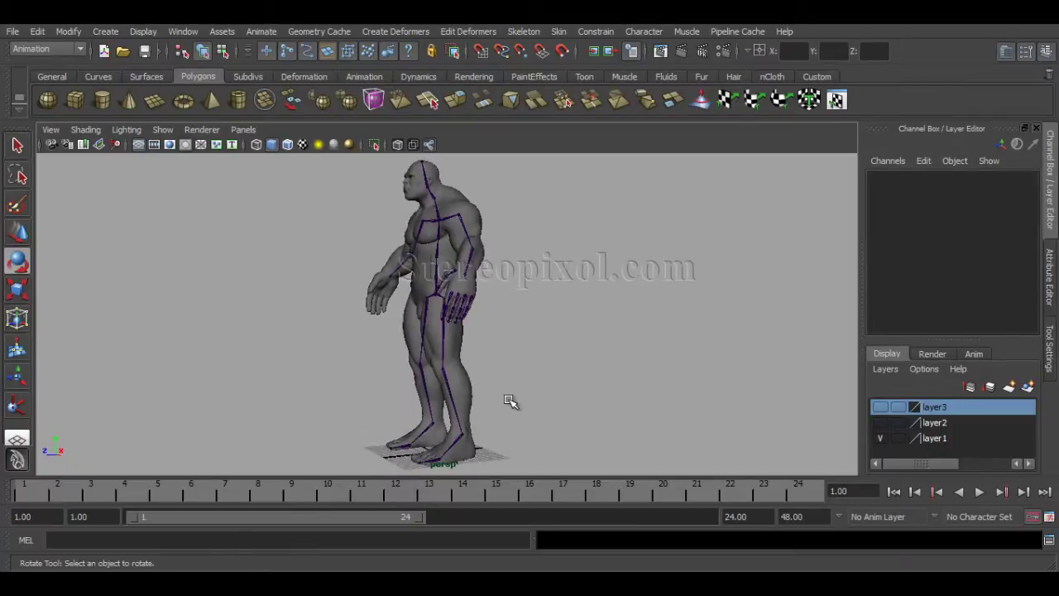
alt+right_drag(510, 402, 578, 407)
alt+middle_drag(552, 392, 574, 373)
alt+drag(574, 373, 472, 373)
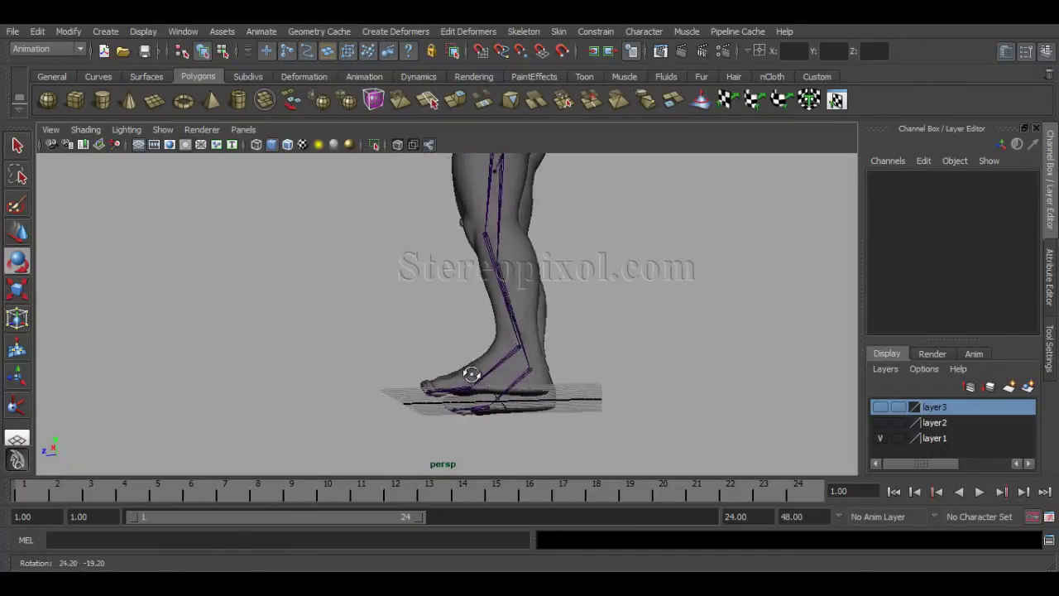
alt+right_drag(472, 373, 688, 433)
alt+middle_drag(614, 423, 522, 359)
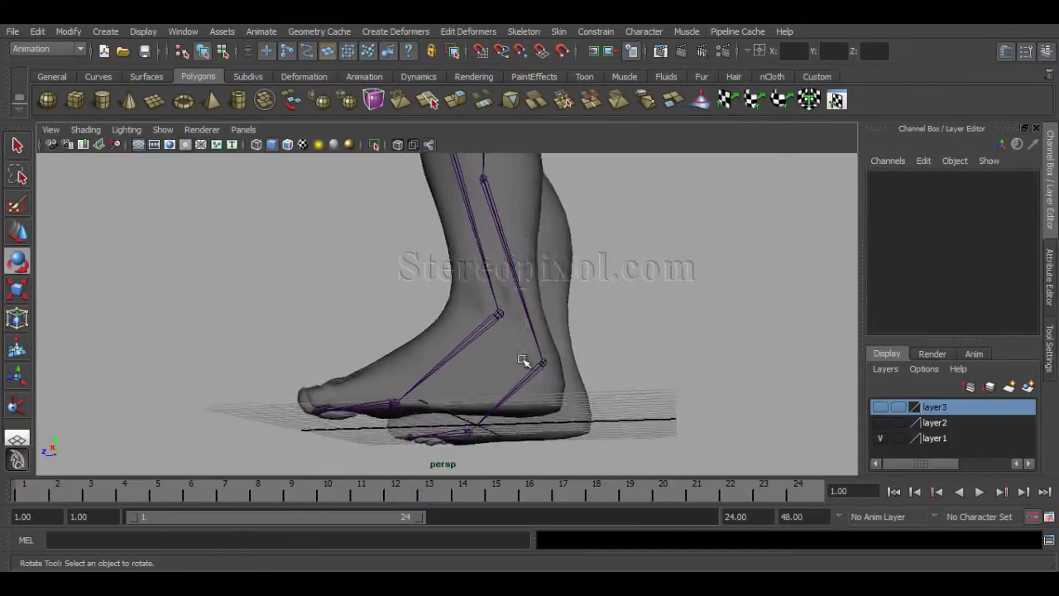
alt+drag(522, 360, 576, 413)
key(space)
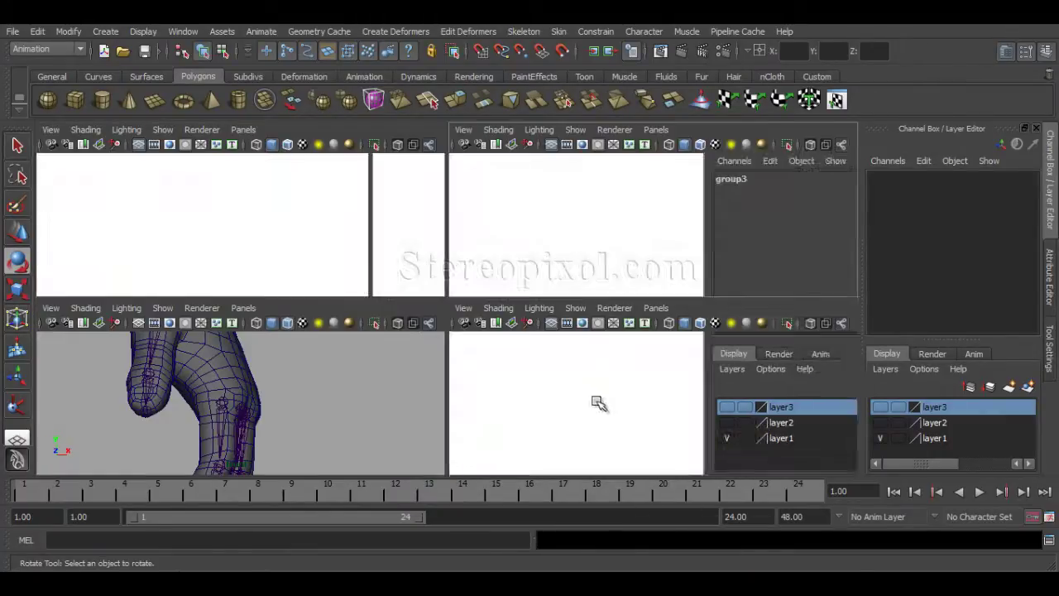
key(space)
alt+middle_drag(528, 394, 538, 417)
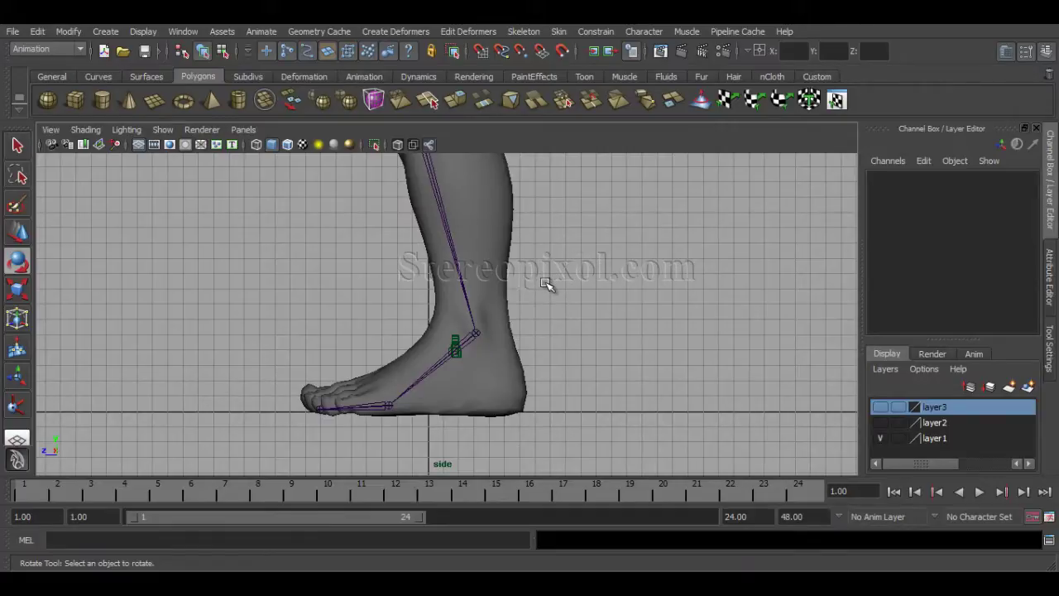
- Draw a chain of three joints above the foot in the side view, running from the toe tip over the ball to the ankle
click(524, 32)
click(541, 53)
click(300, 364)
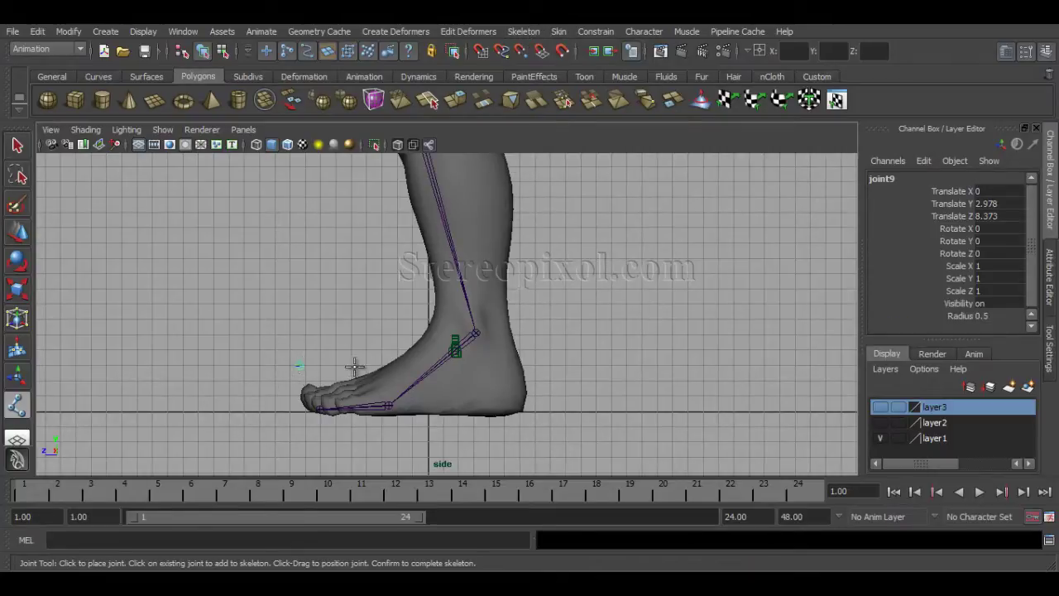
click(364, 363)
click(444, 304)
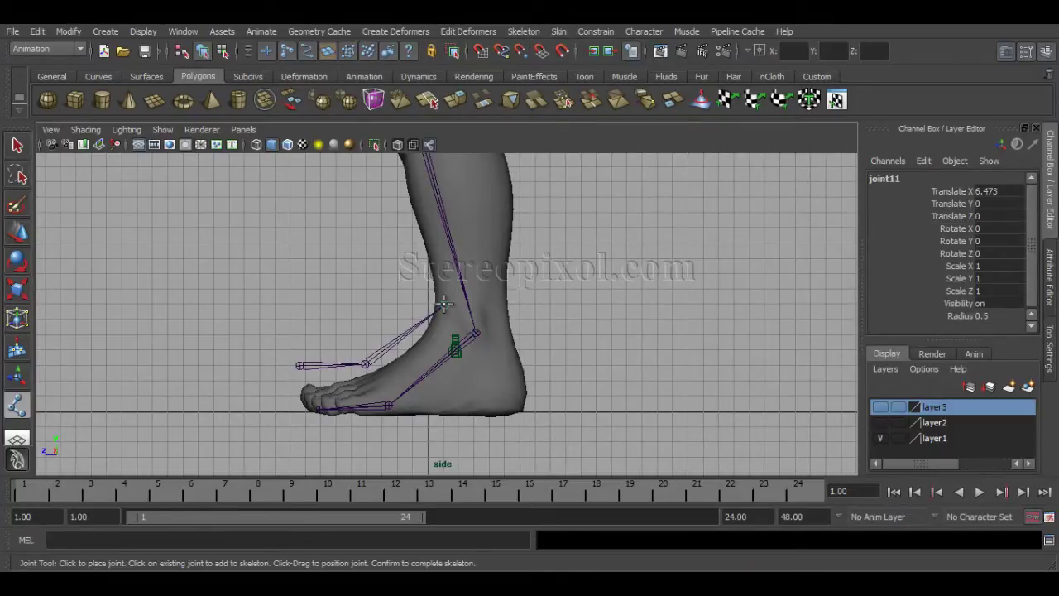
- Try rotating the middle joint of the new chain about 19.7 degrees around Z and undo the rotation
click(17, 234)
click(364, 363)
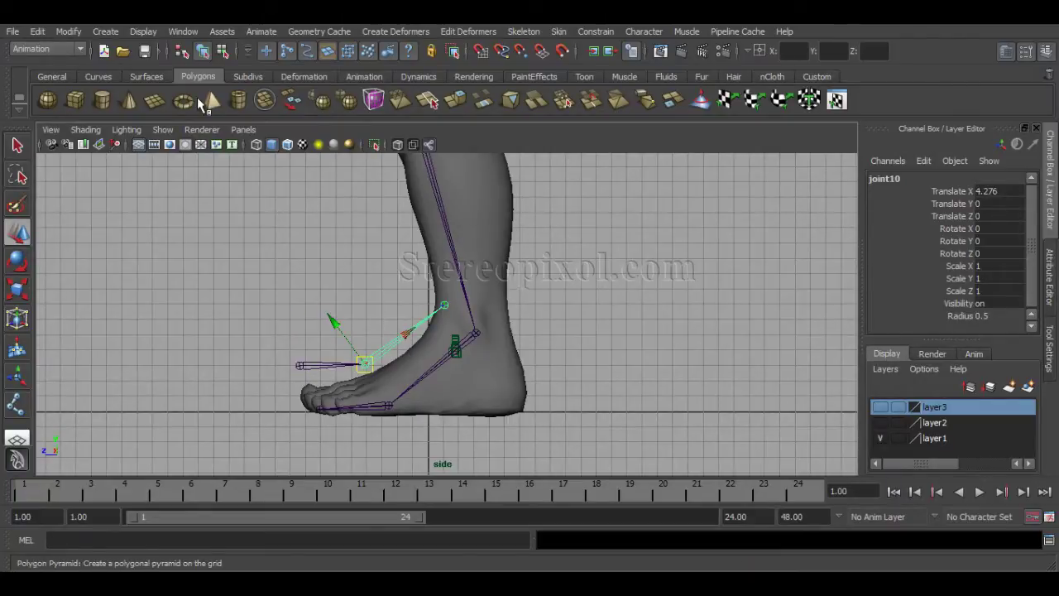
key(e)
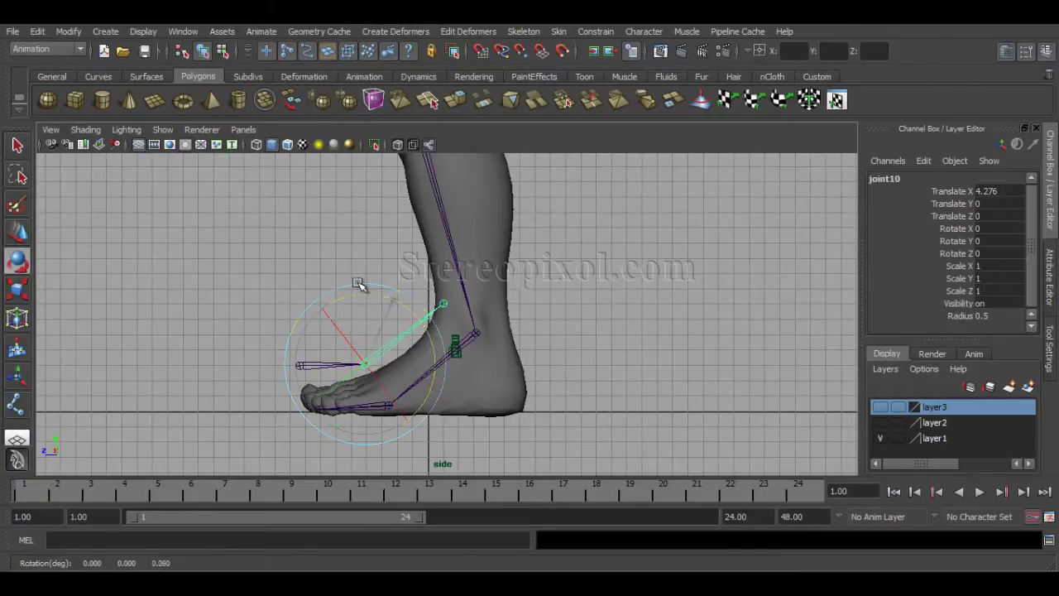
drag(358, 283, 426, 283)
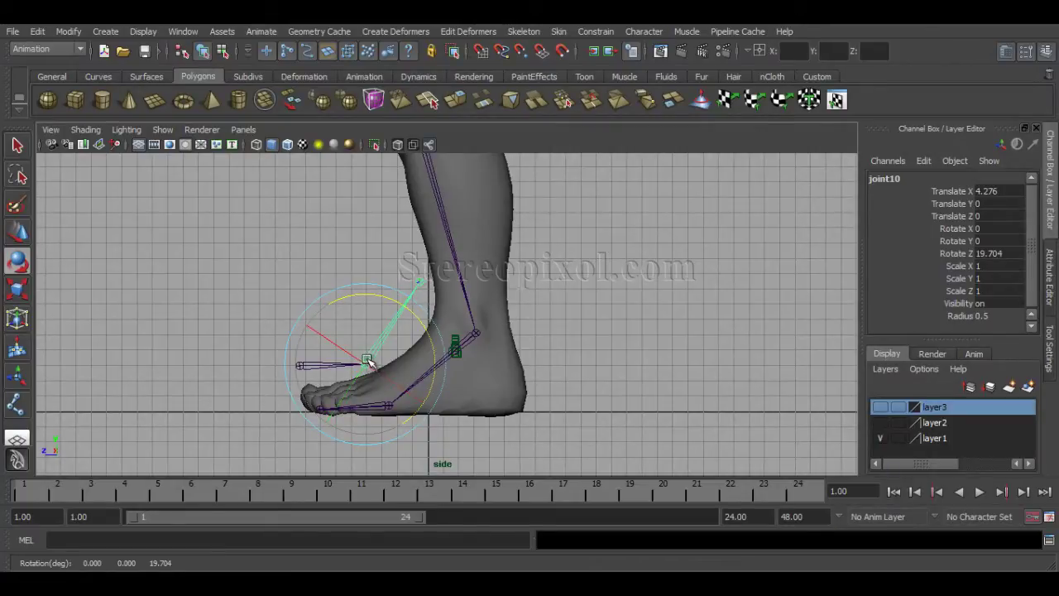
key(ctrl+z)
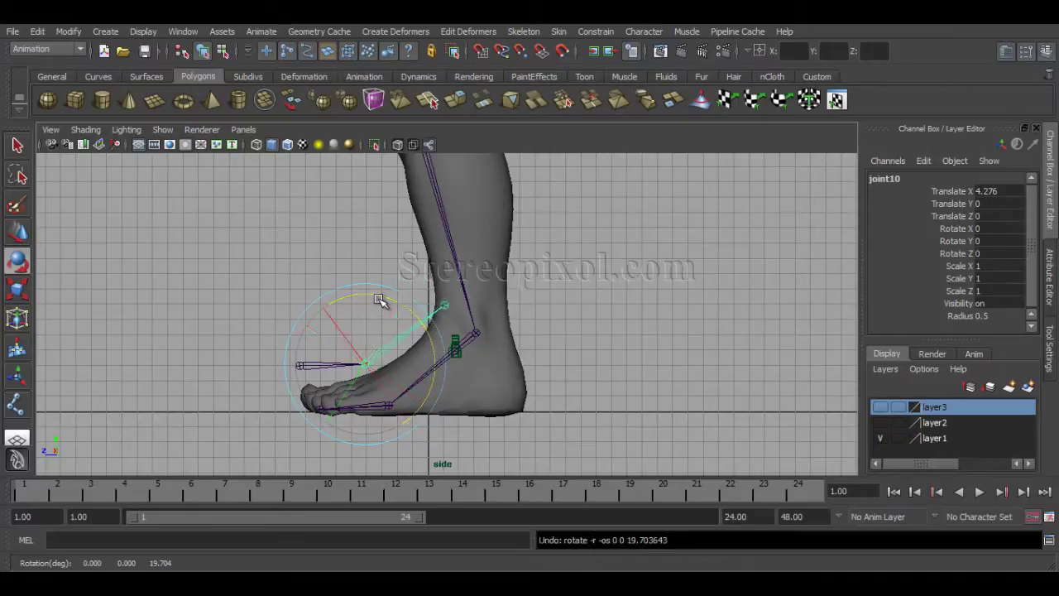
- Try rotating the root joint of the new chain about 33.6 degrees around Z and undo the rotation
click(223, 274)
click(300, 364)
drag(351, 319, 326, 276)
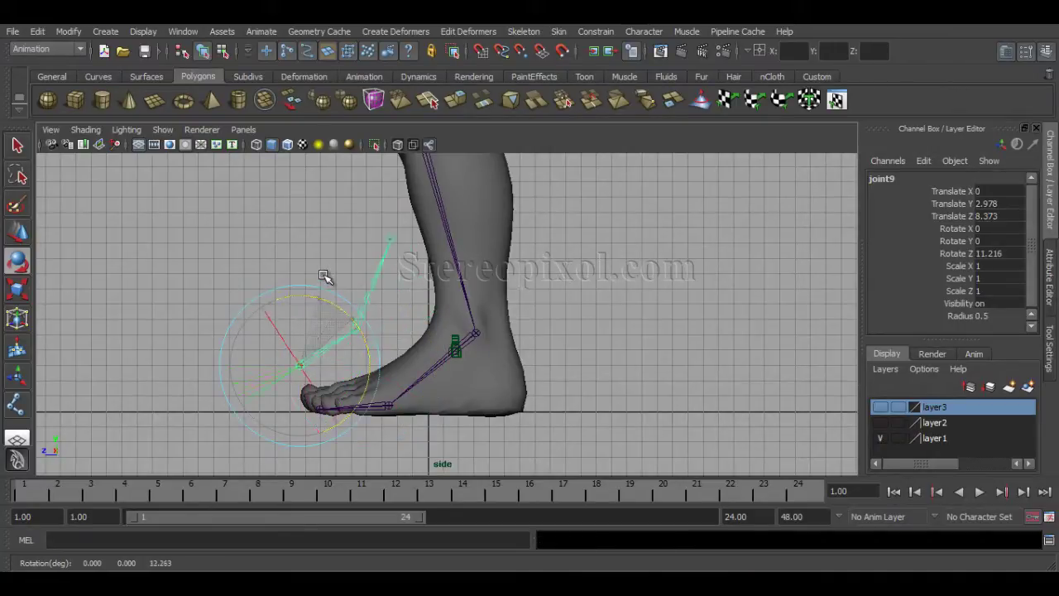
key(ctrl+z)
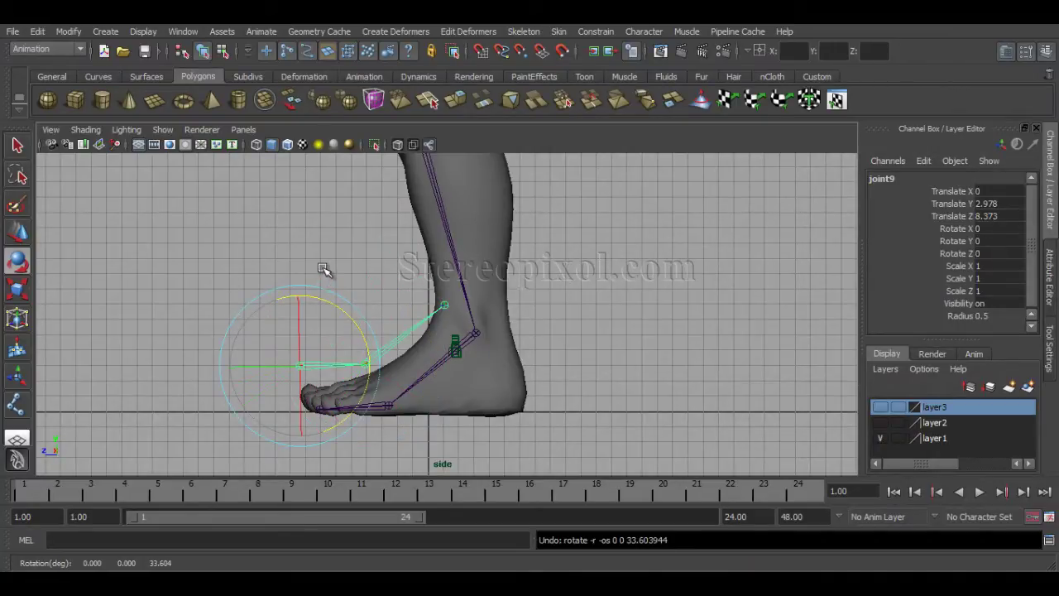
- Compare the new chain's end joint with the leg's ankle joint, and delete the whole new chain above the foot
click(444, 306)
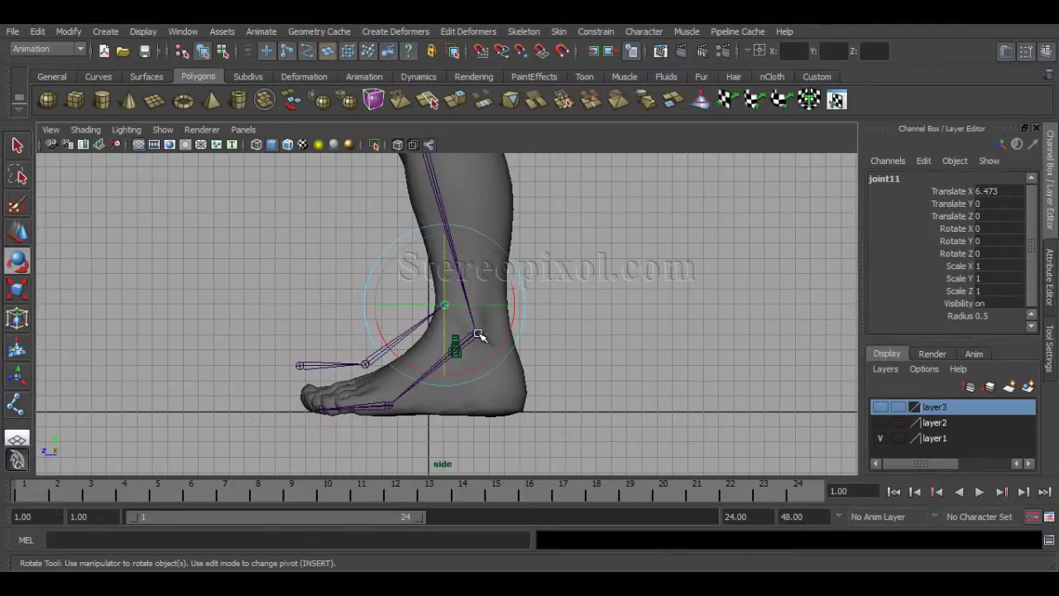
click(584, 336)
click(478, 336)
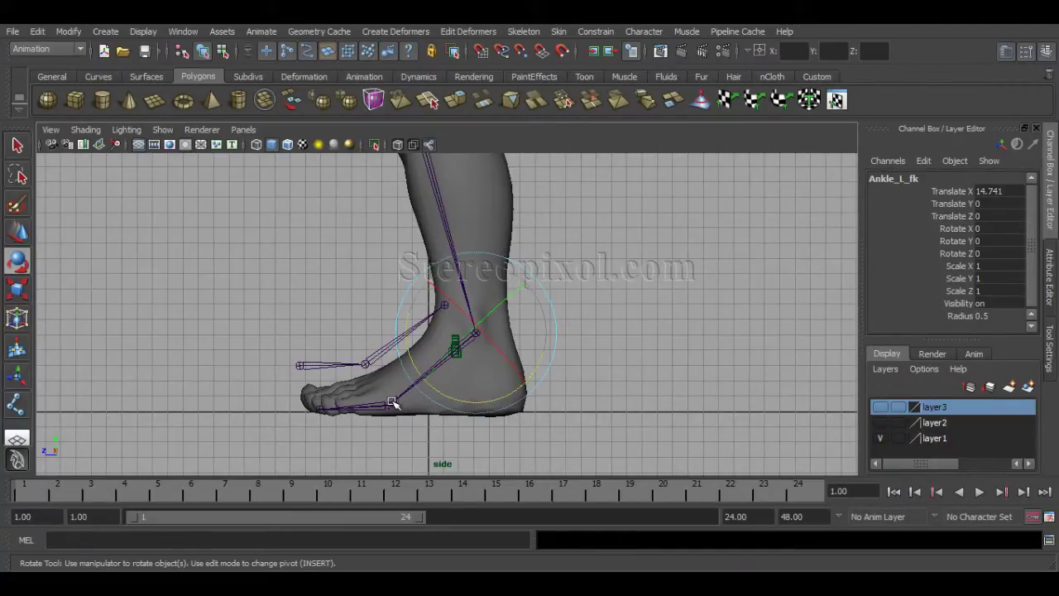
click(301, 365)
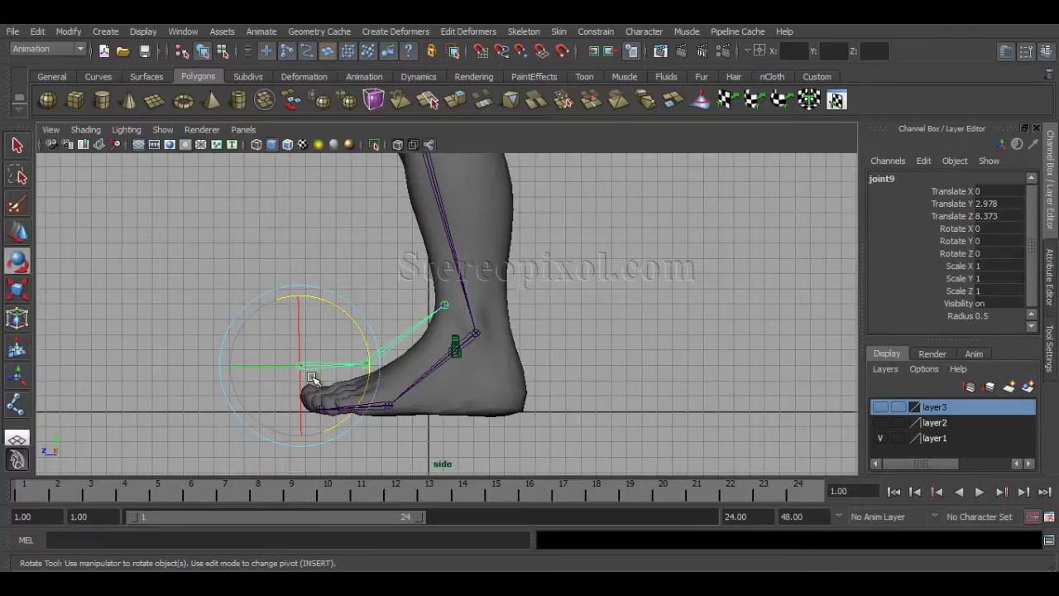
click(312, 378)
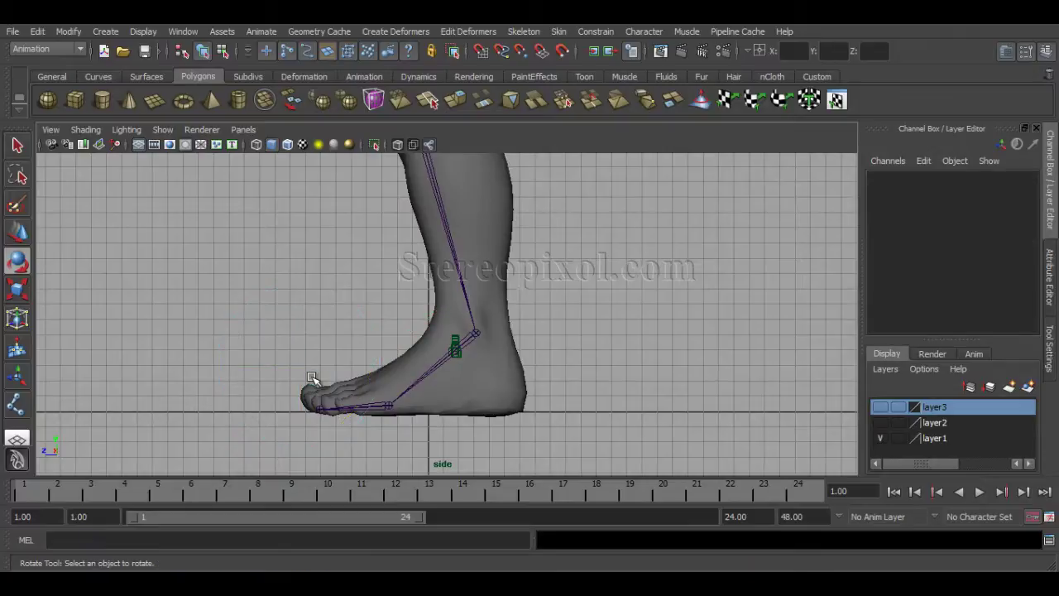
- Create an IK handle with the ikRPsolver from the left hip joint to the left ankle in the perspective view
key(space)
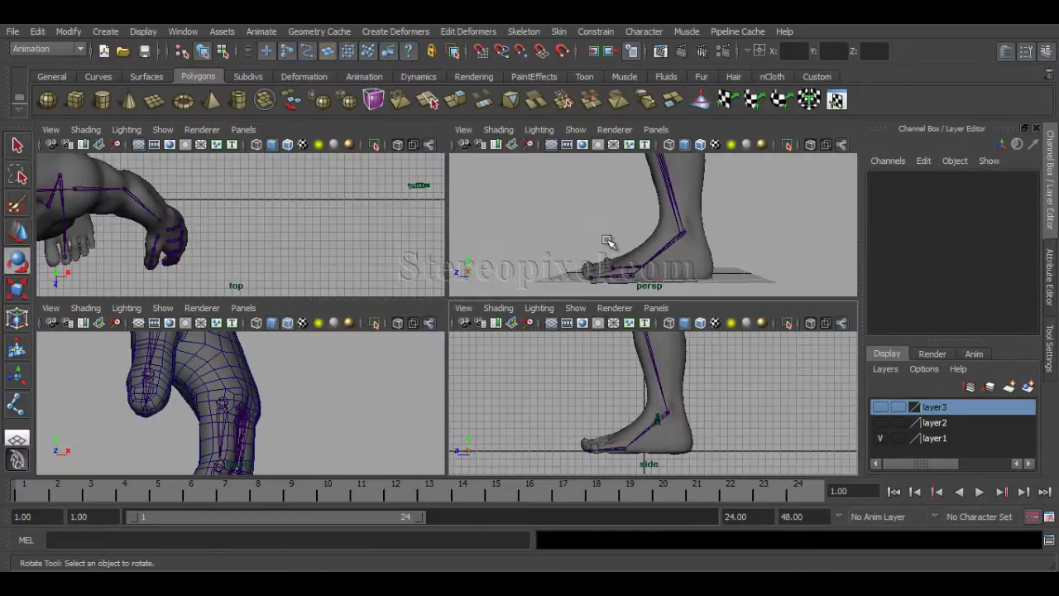
key(space)
alt+drag(566, 285, 598, 343)
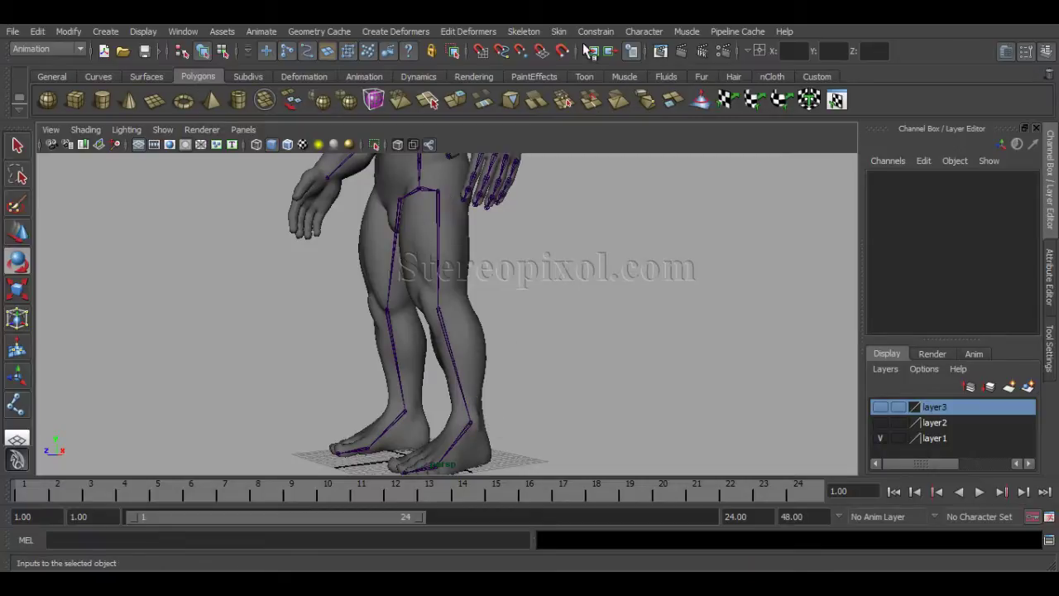
click(528, 34)
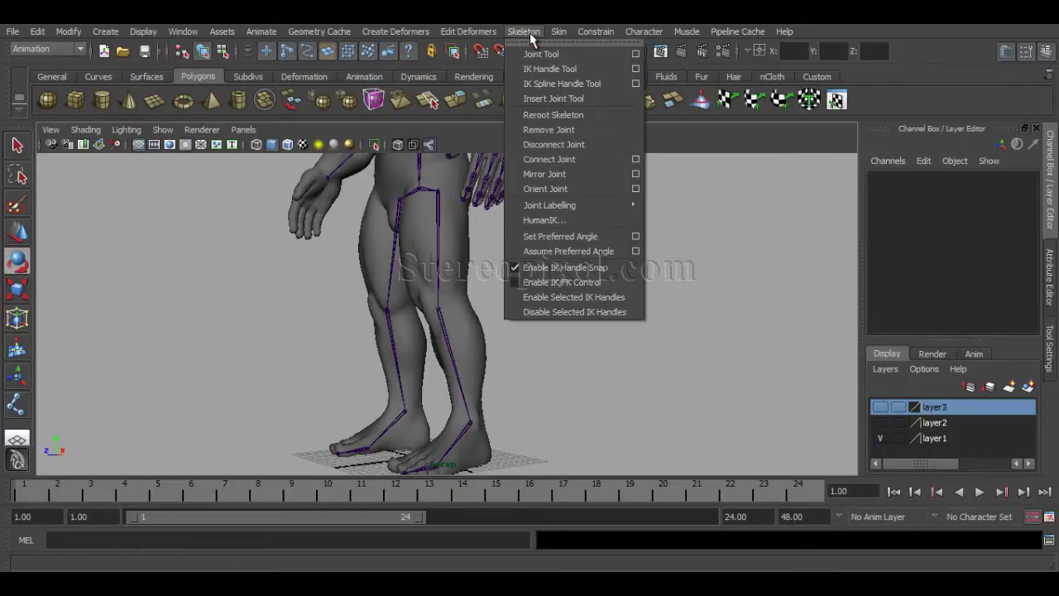
click(635, 68)
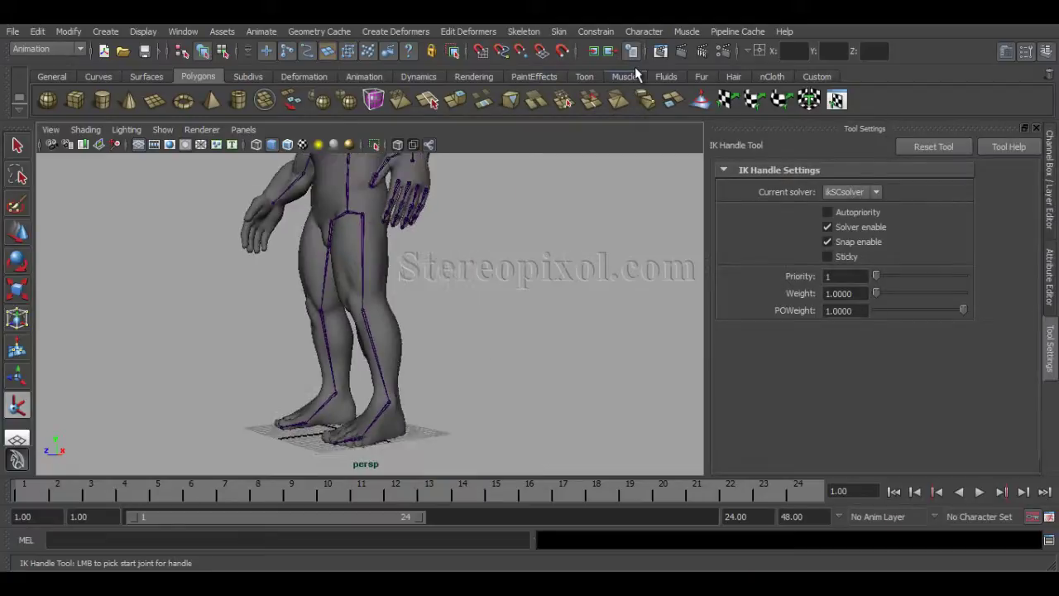
click(865, 196)
alt+drag(497, 308, 438, 306)
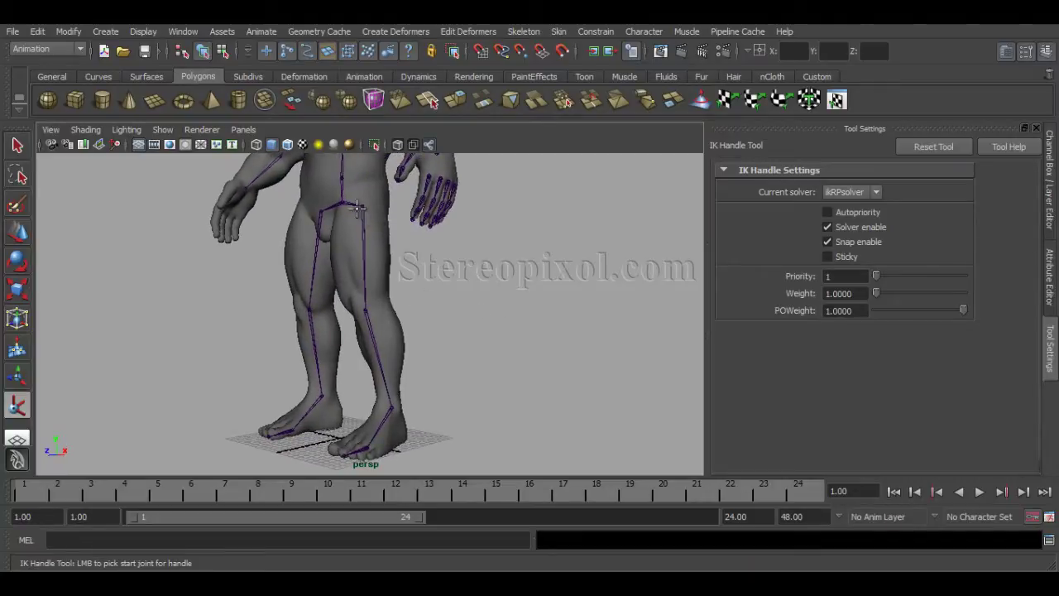
click(362, 204)
scroll(449, 303, up, 5)
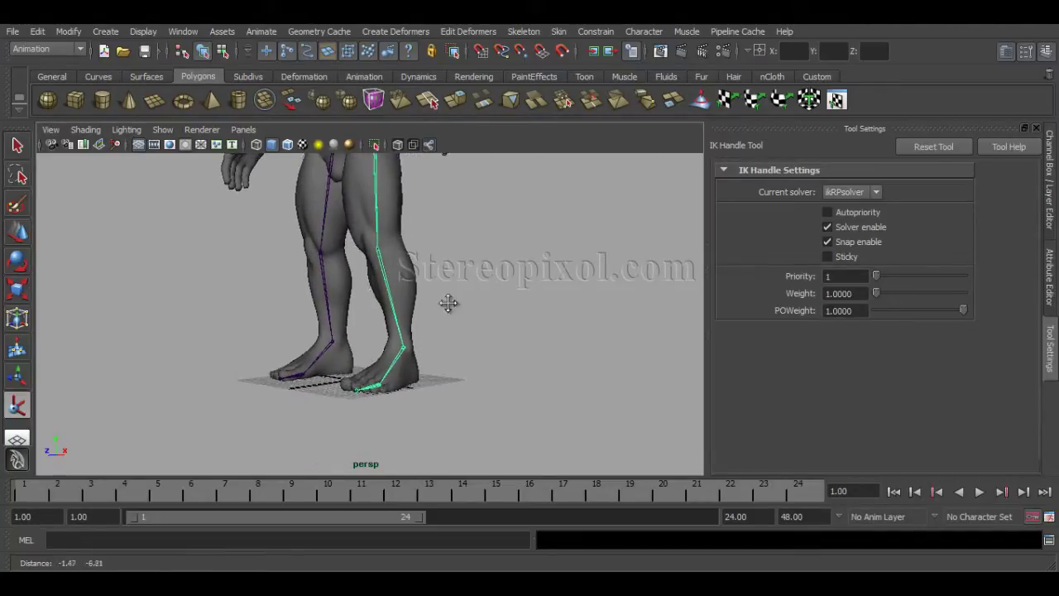
click(410, 357)
key(e)
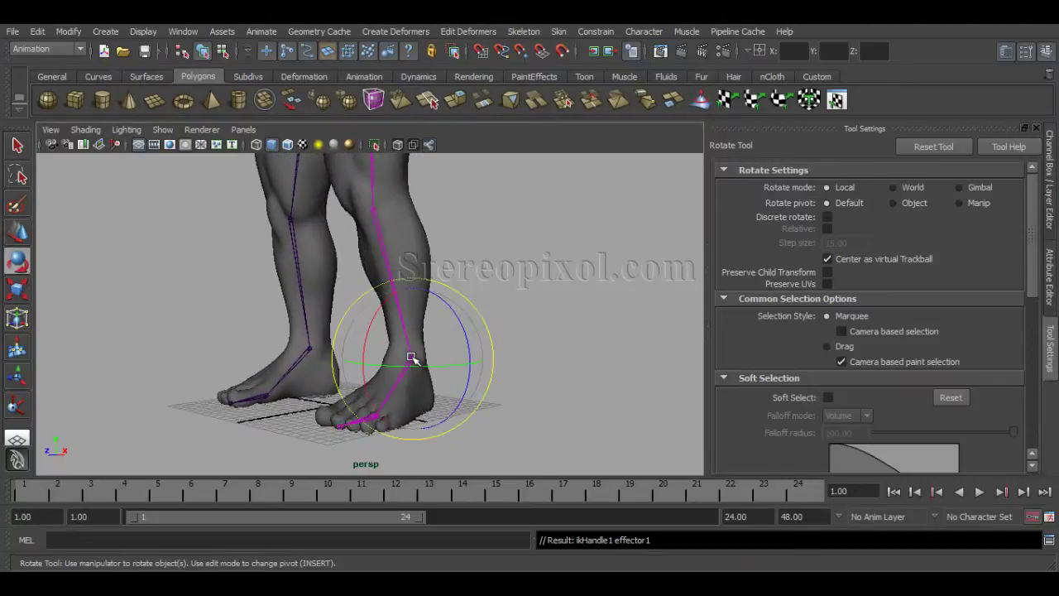
- Try the Move tool on the left leg's IK handle and undo the change
alt+drag(553, 351, 366, 319)
key(w)
key(ctrl+z)
alt+drag(352, 380, 468, 334)
- Show the IK handle's channel attributes, try adjusting its Twist value, and undo that adjustment
key(ctrl+a)
key(ctrl+a)
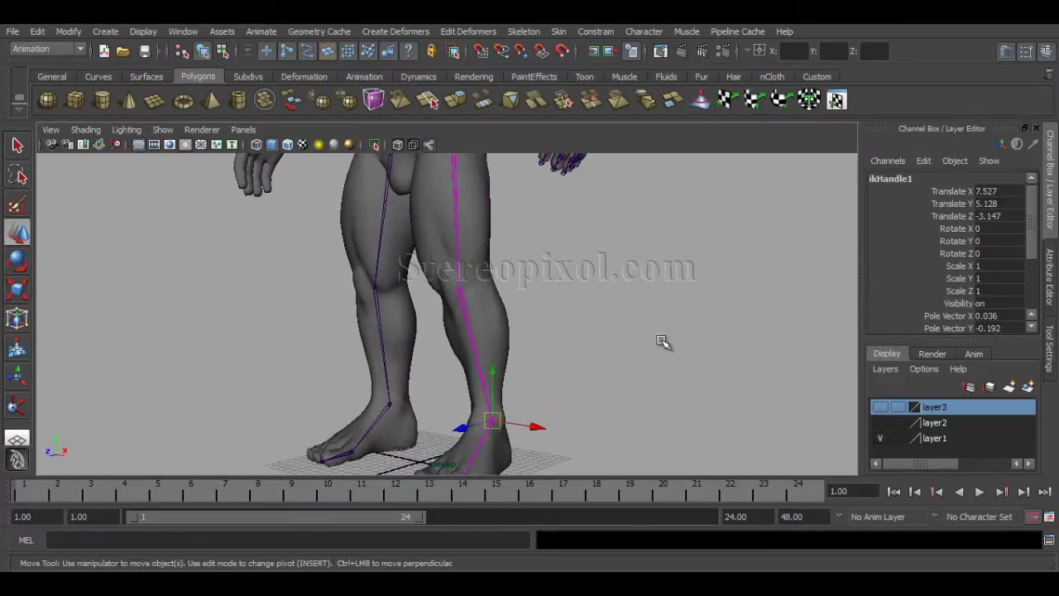
drag(1034, 231, 1036, 291)
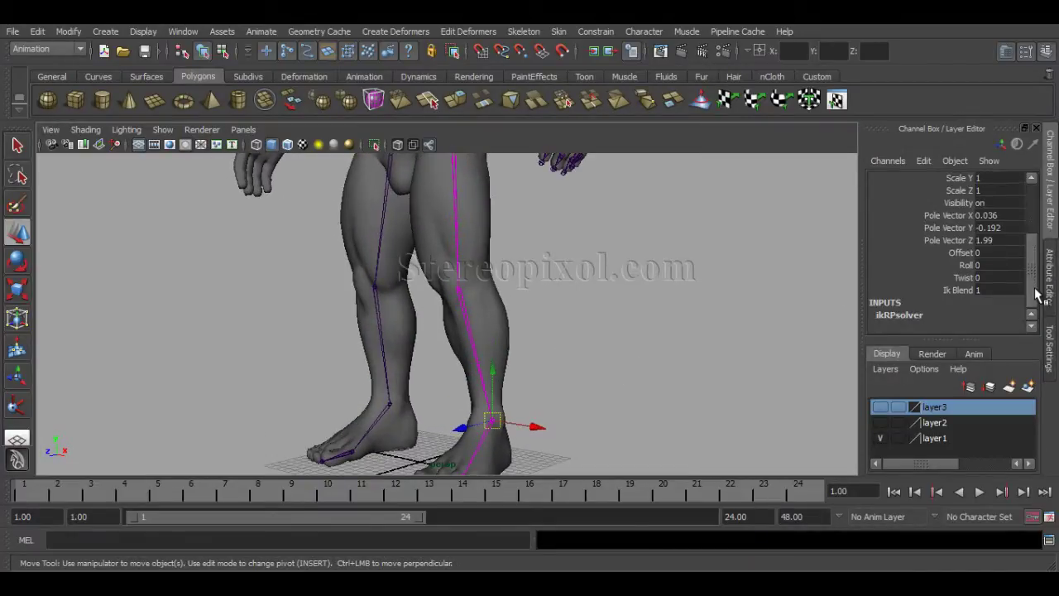
click(961, 278)
alt+drag(584, 290, 662, 295)
mouse_move(662, 295)
middle_down()
mouse_move(598, 295)
mouse_move(695, 285)
mouse_move(670, 290)
middle_up()
key(ctrl+z)
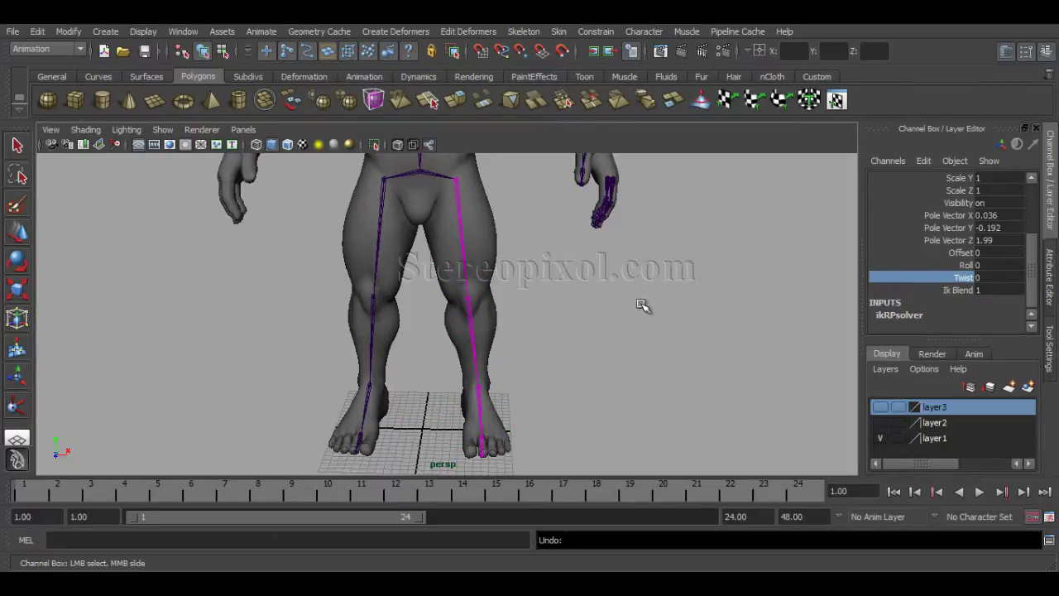
- Delete the ikRPsolver handle from the left leg
alt+drag(643, 305, 449, 297)
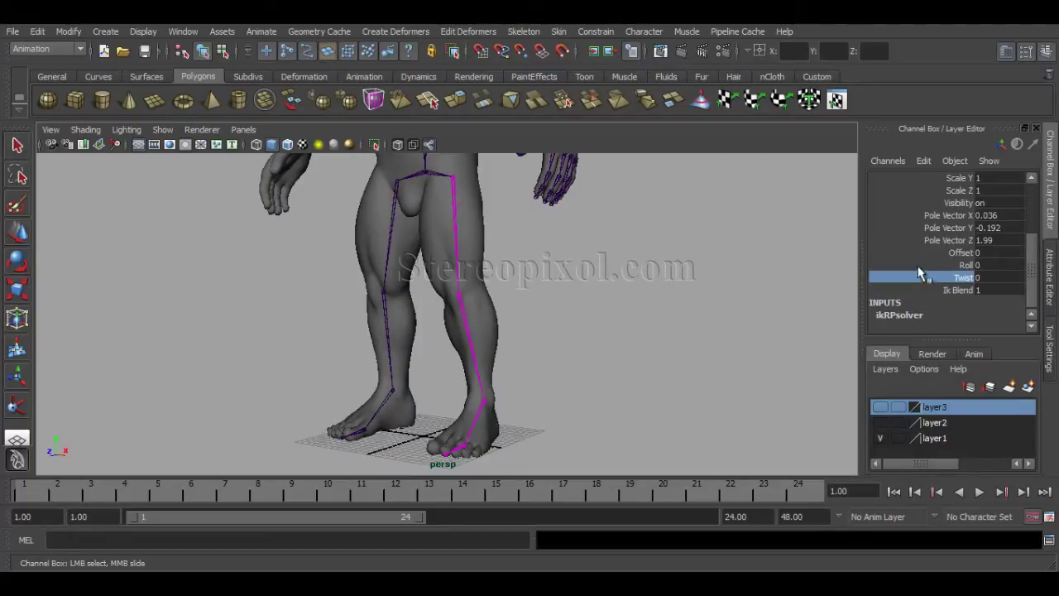
alt+drag(560, 400, 610, 345)
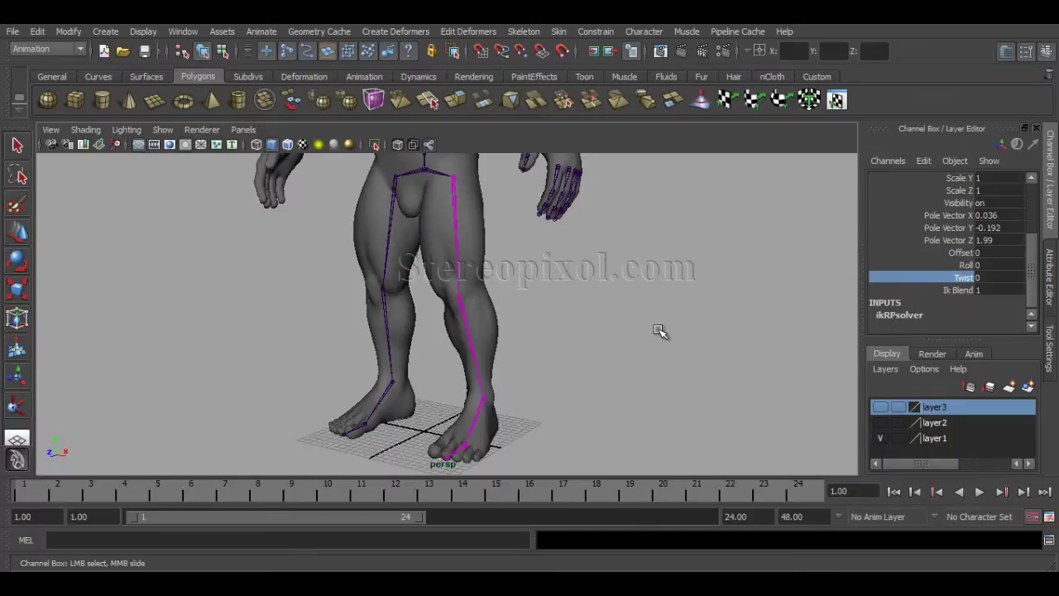
click(660, 331)
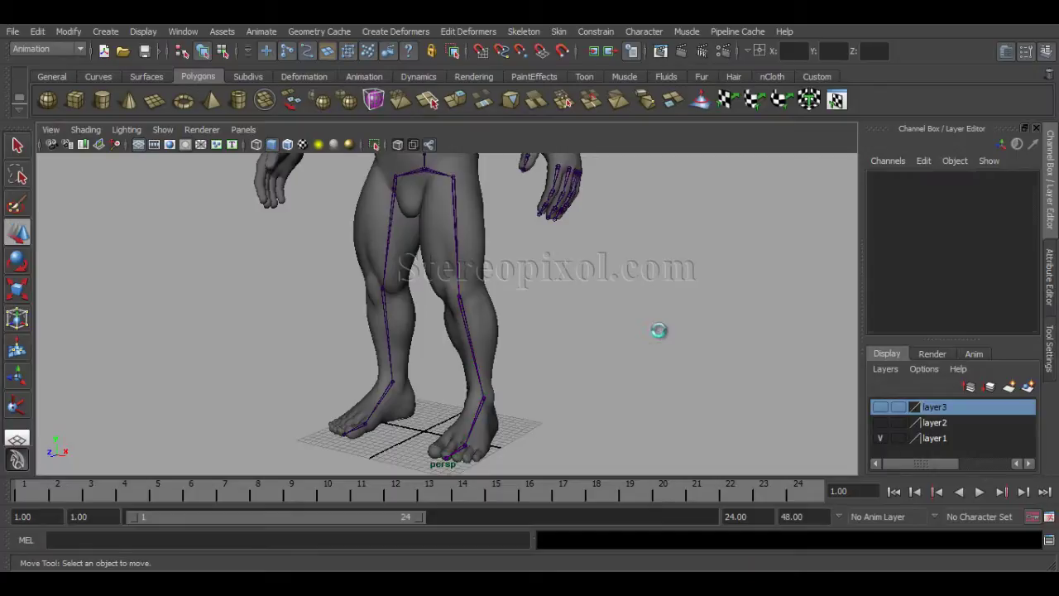
- Create an IK handle with the ikSCsolver from the left hip joint to the left ankle joint
alt+drag(579, 323, 565, 280)
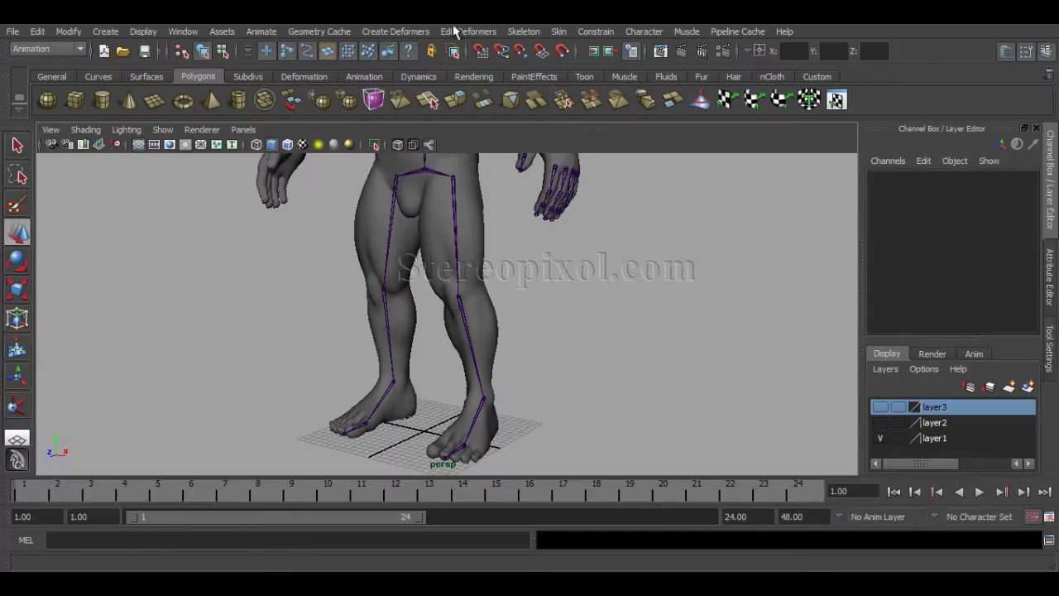
click(525, 31)
click(636, 69)
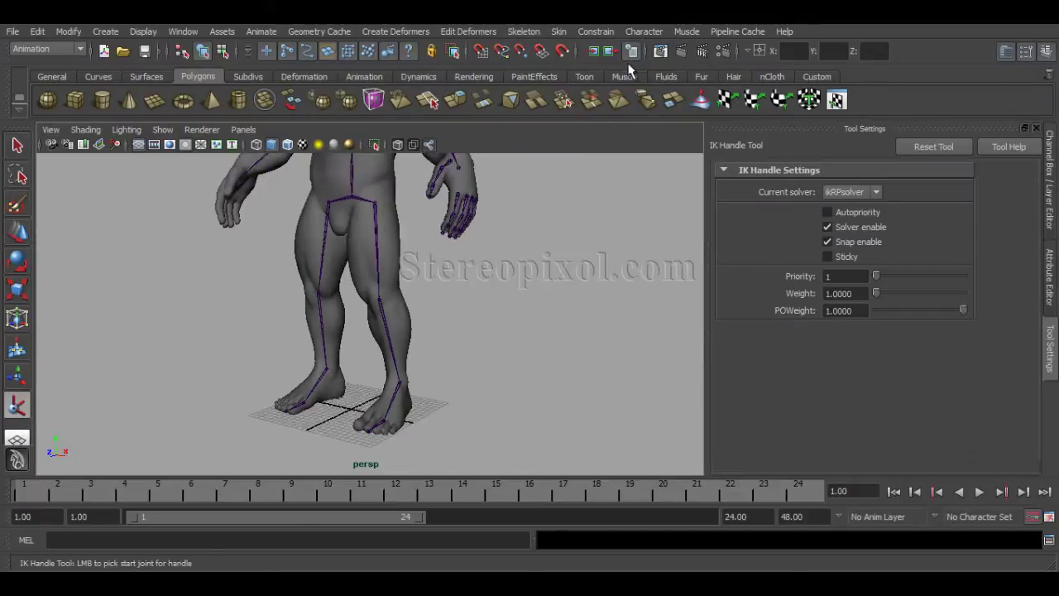
click(858, 195)
click(377, 203)
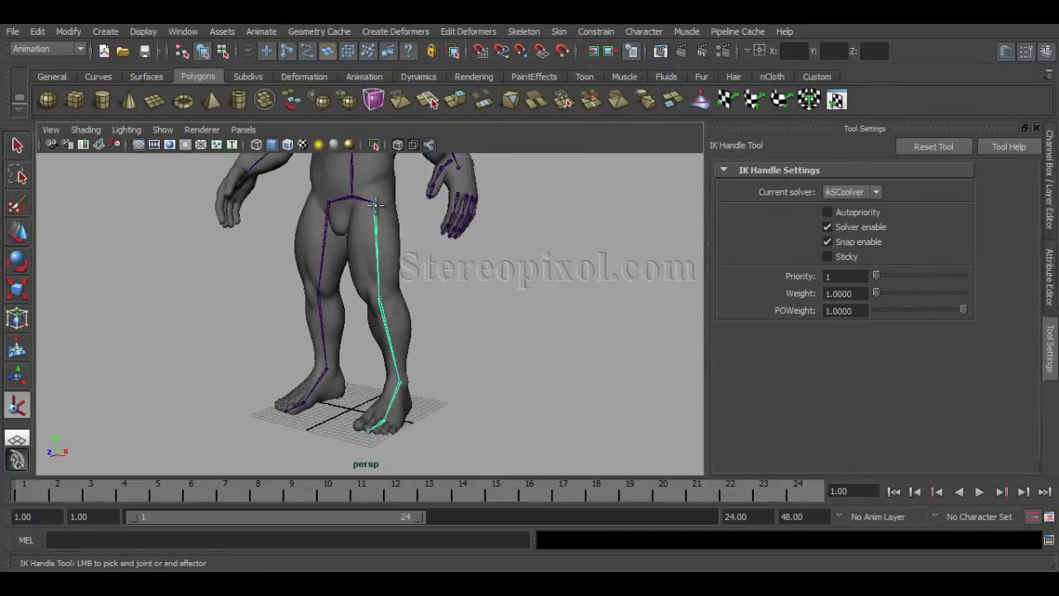
click(401, 391)
key(w)
- Display the ikSCsolver handle's Pole Vector, Roll, Twist and Ik Blend attributes
alt+drag(535, 373, 544, 367)
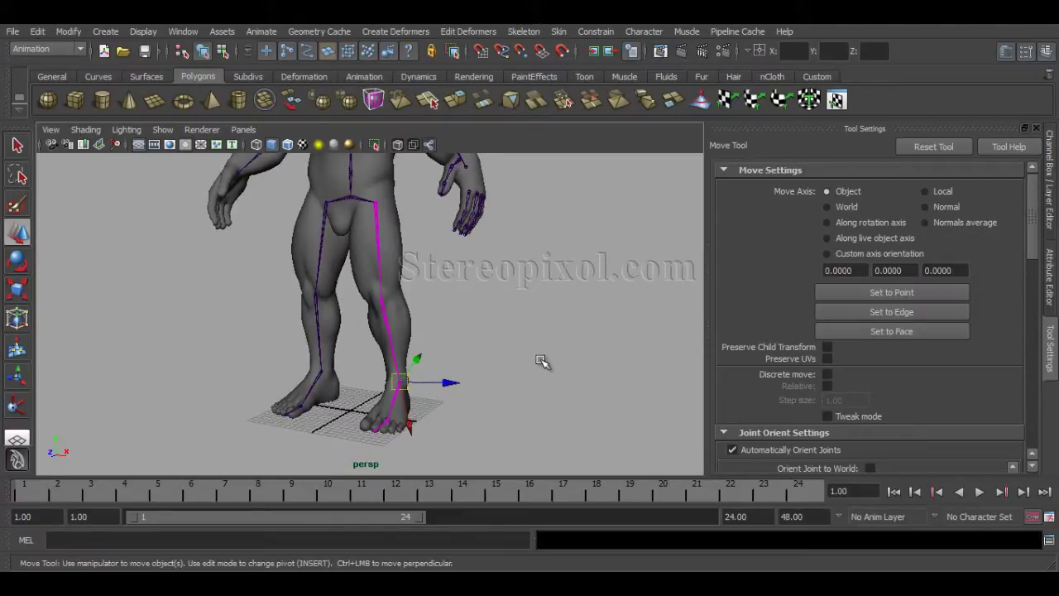
key(ctrl+a)
key(ctrl+a)
drag(1035, 230, 1035, 283)
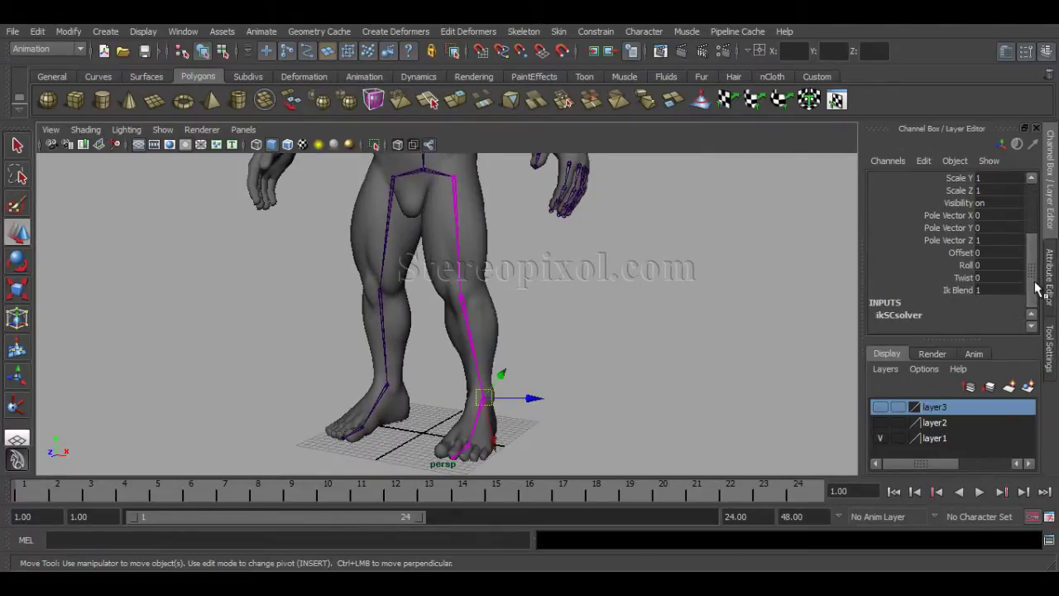
- Try adjusting the ikSCsolver handle's Twist value, and remove that handle from the left leg
click(960, 279)
middle_drag(592, 315, 660, 303)
key(ctrl+z)
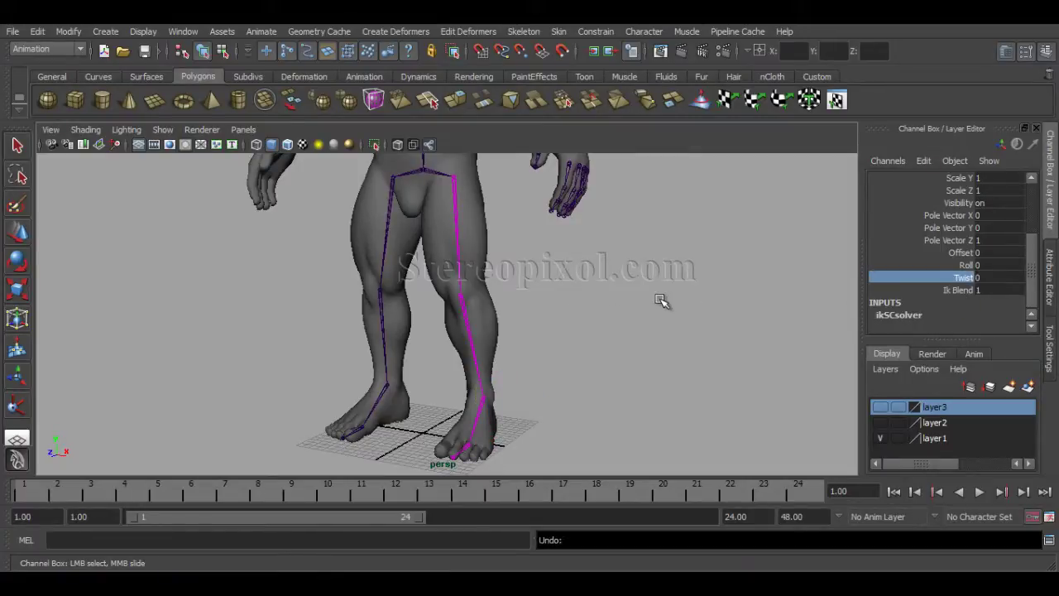
alt+drag(660, 300, 618, 368)
click(604, 354)
- Create an IK handle with the ikRPsolver from the left hip joint to the left ankle joint
click(523, 31)
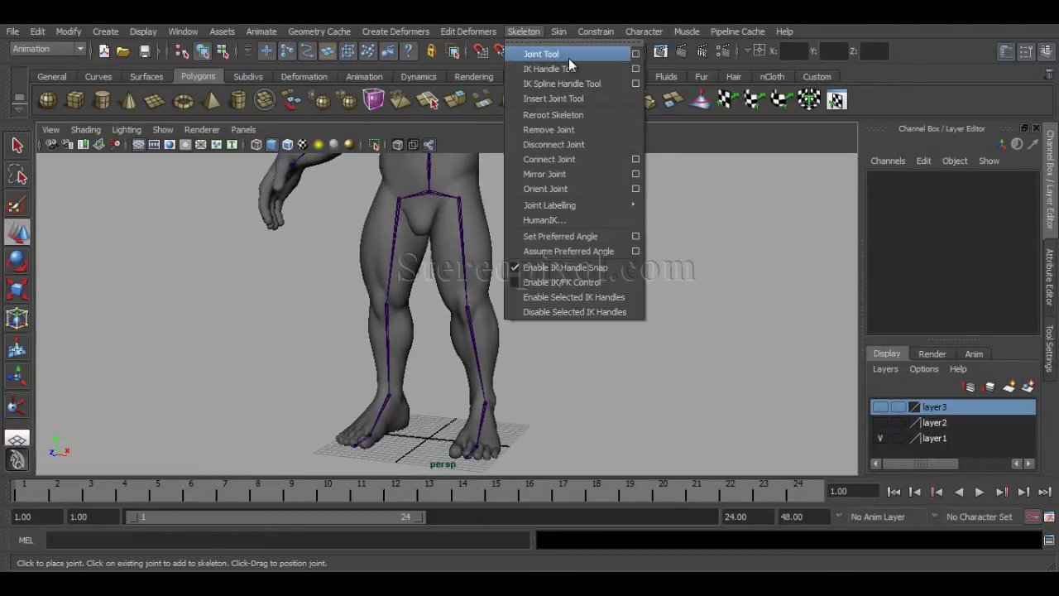
click(635, 68)
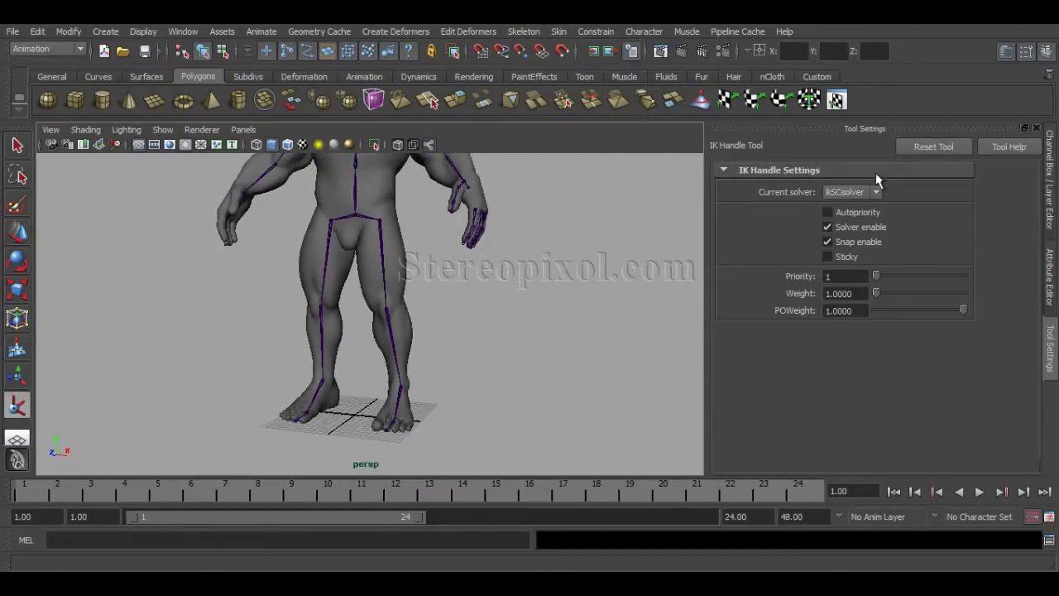
click(856, 197)
click(856, 215)
click(378, 219)
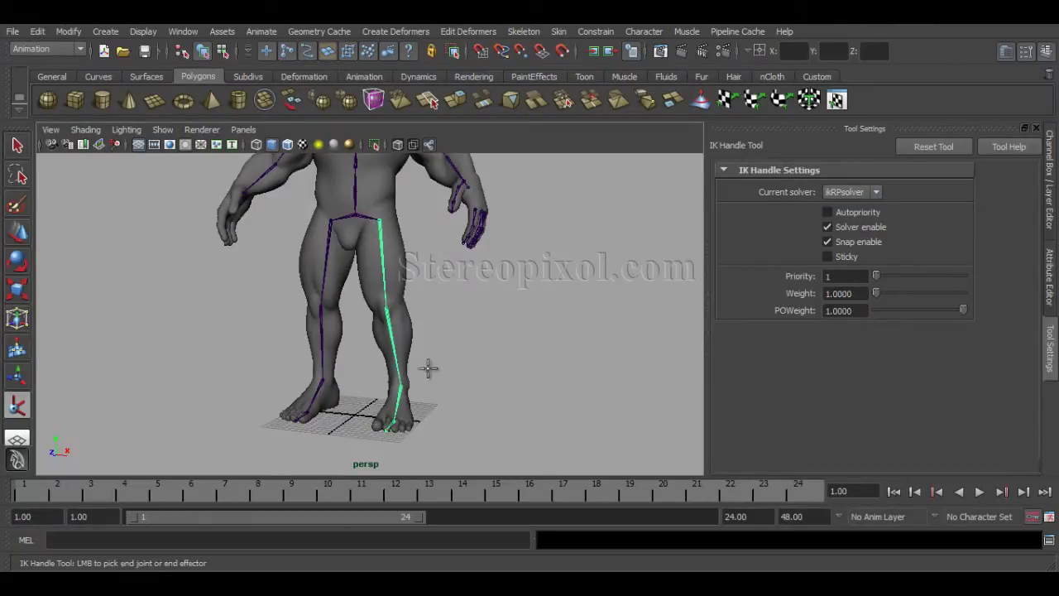
click(400, 385)
key(w)
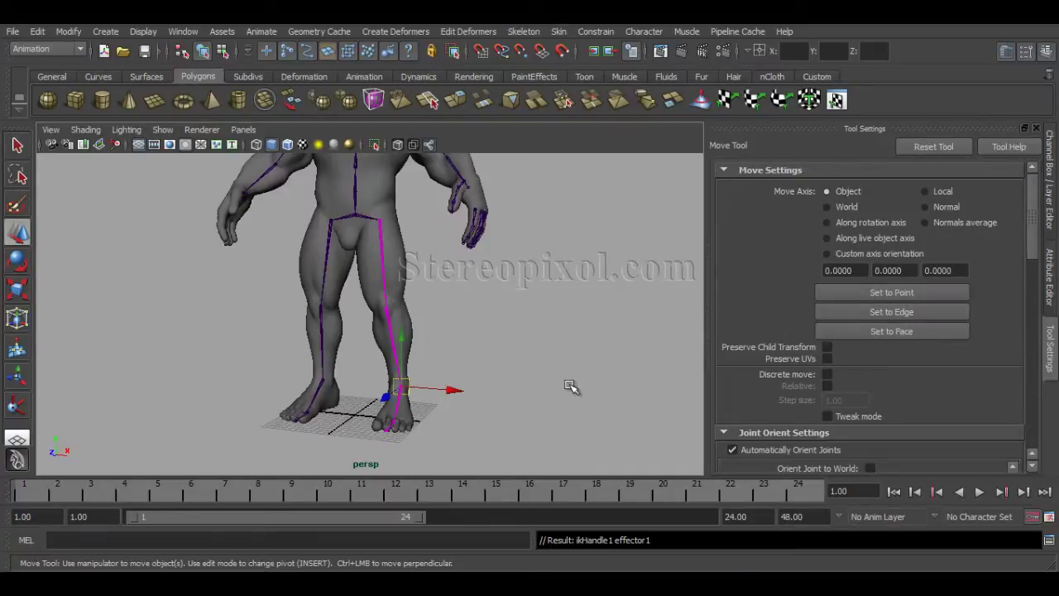
- Rename the left leg's new ikRPsolver handle as Ankle_IK
alt+drag(570, 388, 536, 414)
key(ctrl+a)
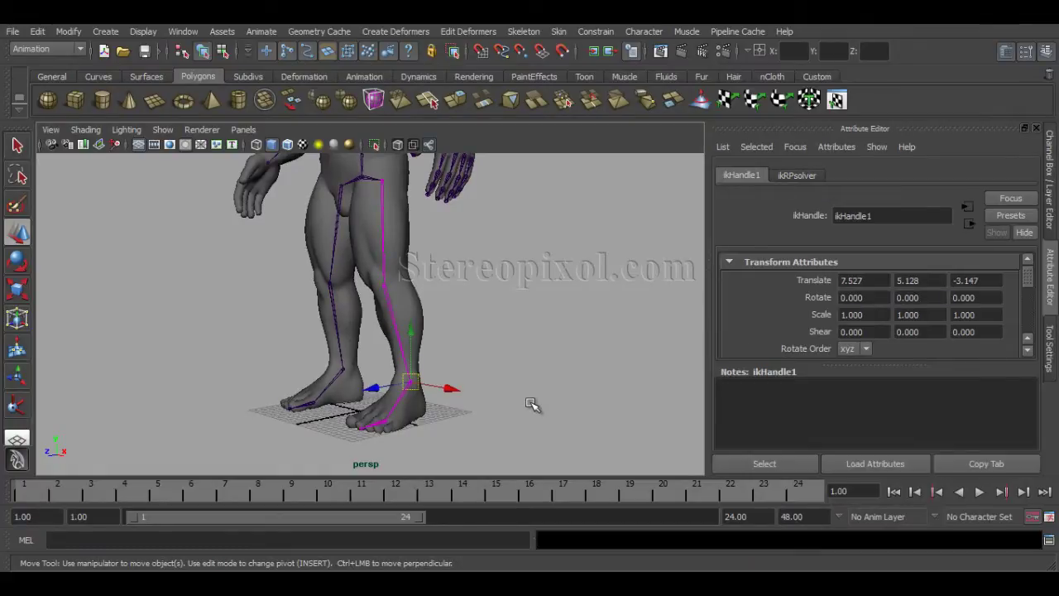
key(ctrl+a)
alt+drag(699, 307, 690, 326)
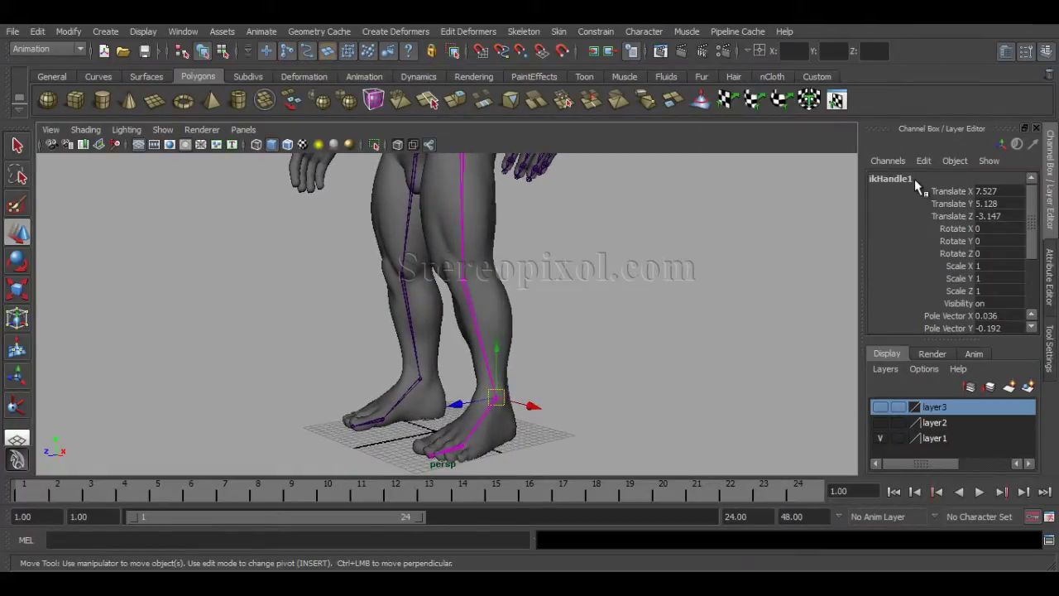
double_click(889, 179)
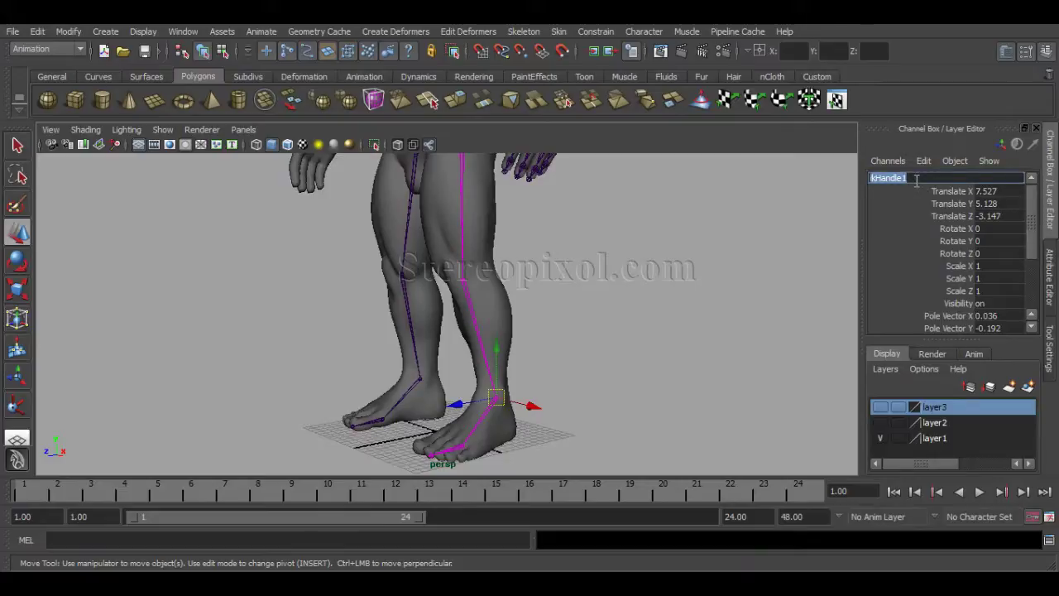
text(an)
text(kle_IK)
key(Return)
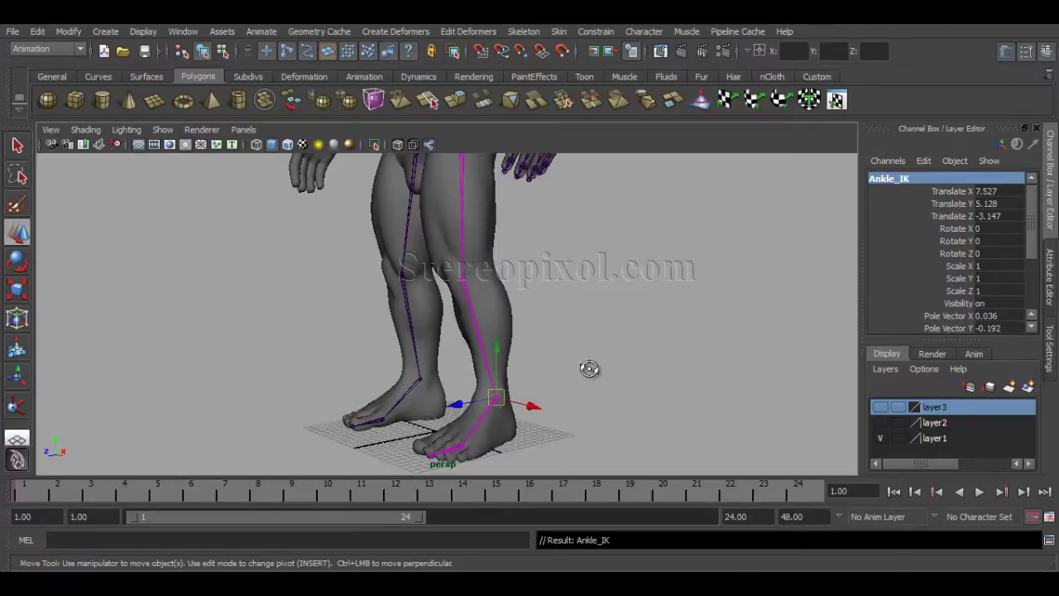
- Examine the left foot's joints from the ankle through the ball to the toe tip
alt+drag(589, 369, 562, 378)
alt+middle_drag(562, 378, 571, 297)
alt+right_drag(570, 306, 703, 412)
alt+middle_drag(628, 402, 642, 336)
alt+drag(641, 348, 621, 402)
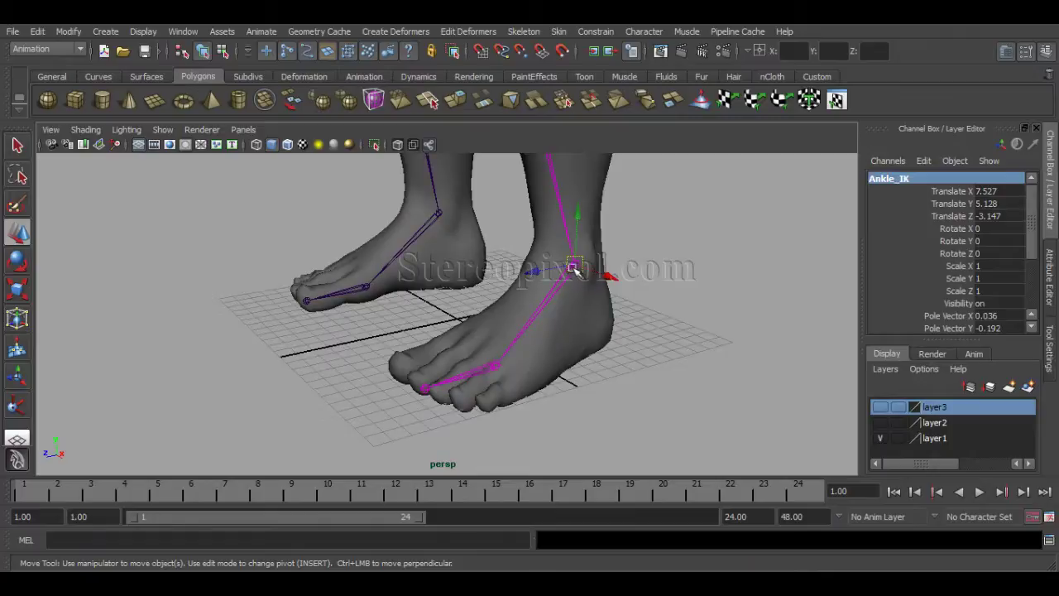
click(494, 367)
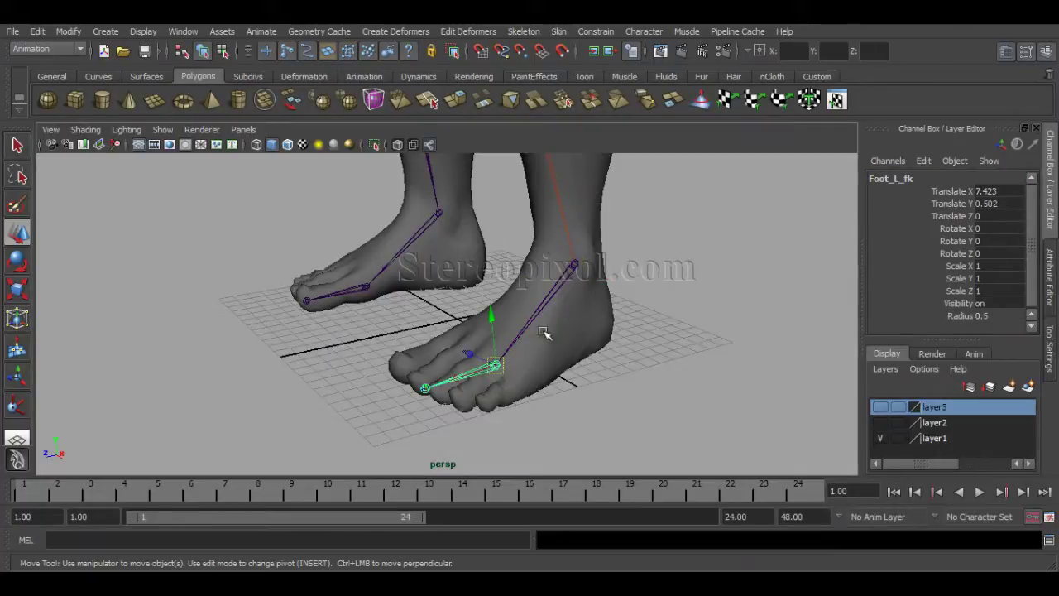
alt+drag(628, 369, 612, 406)
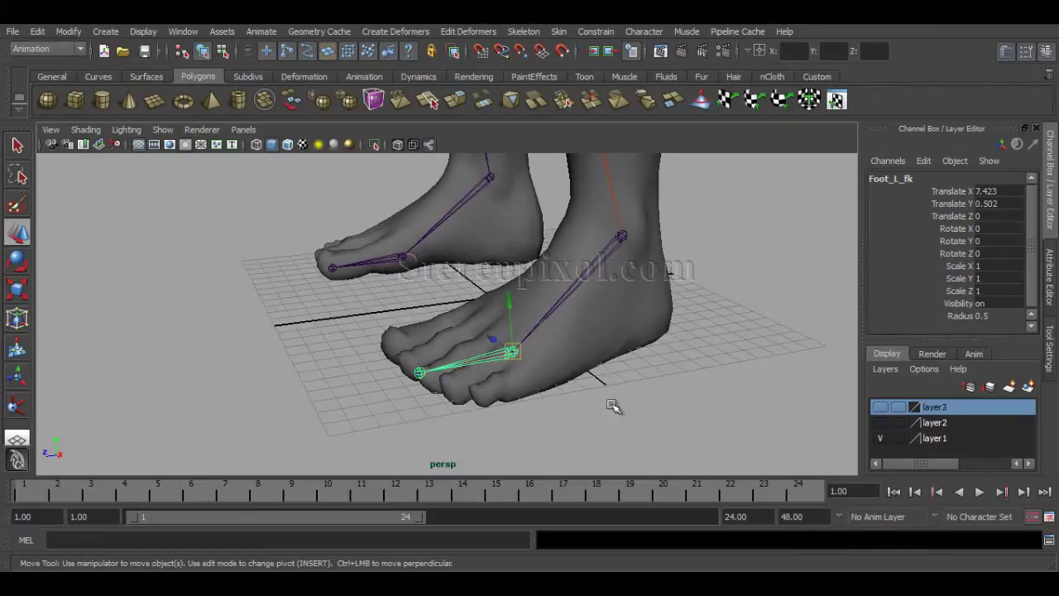
click(638, 245)
click(737, 311)
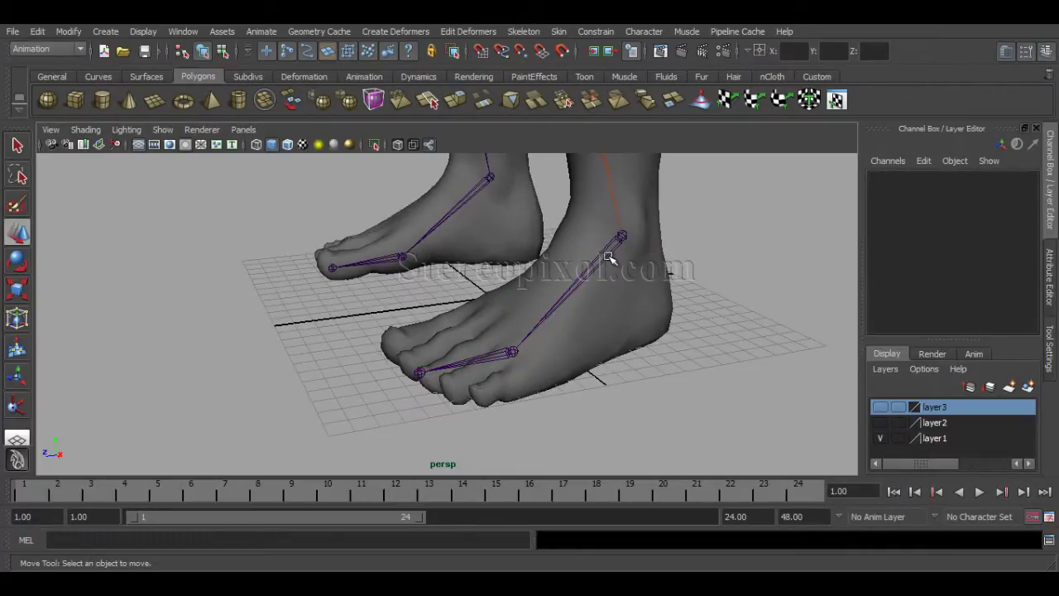
click(612, 256)
click(713, 285)
- Create an IK handle with the ikSCsolver from the left ankle joint to the ball joint of the foot
click(521, 32)
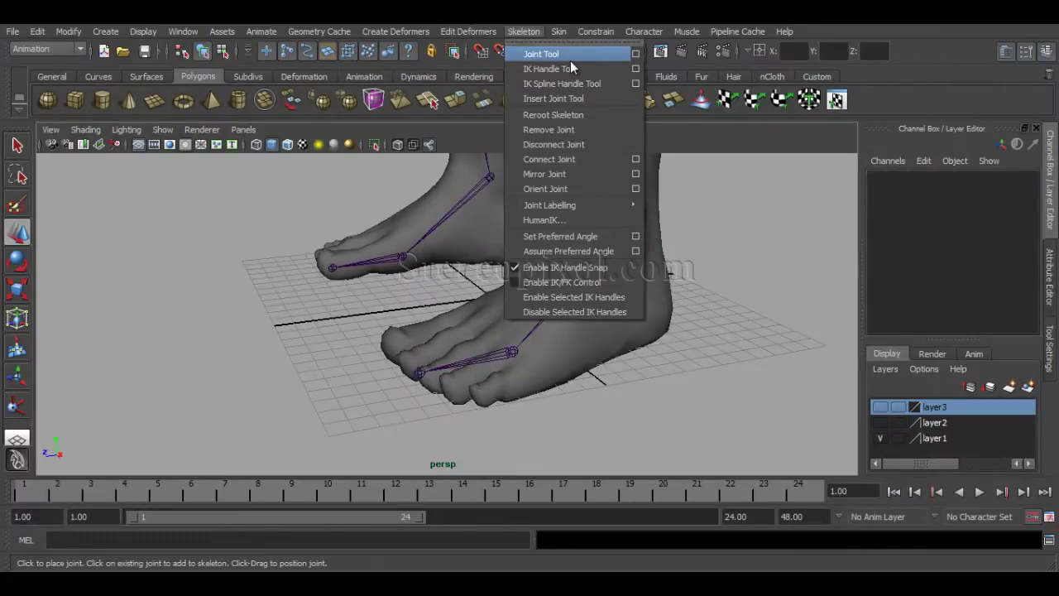
click(636, 70)
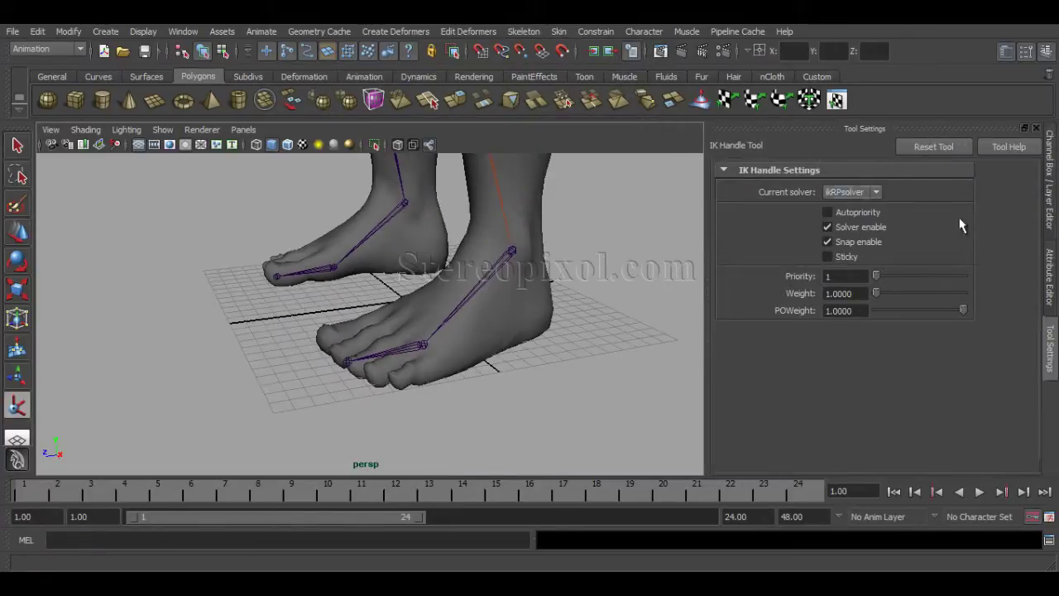
click(874, 192)
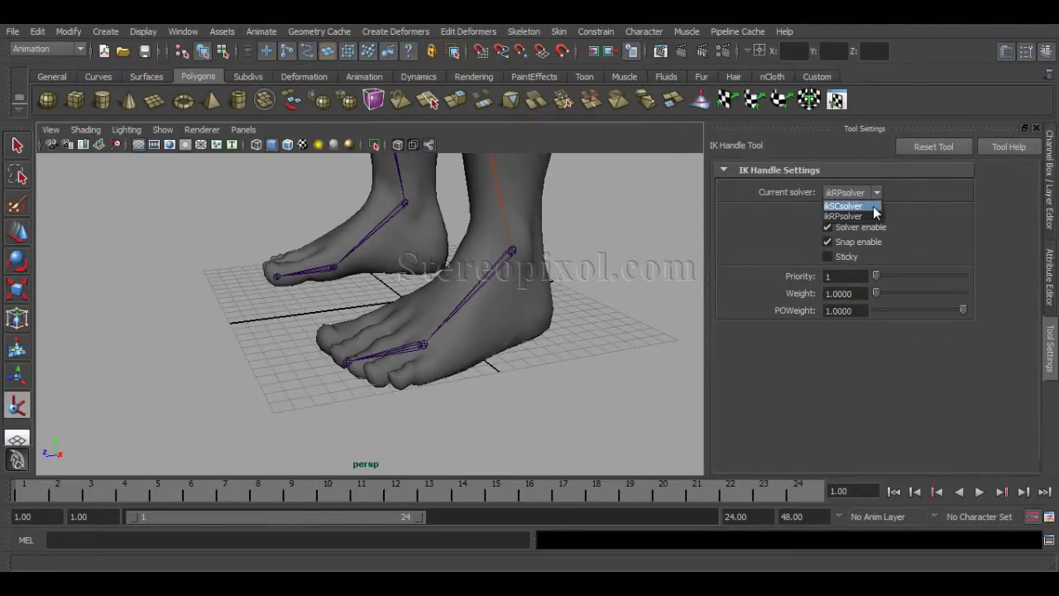
click(852, 205)
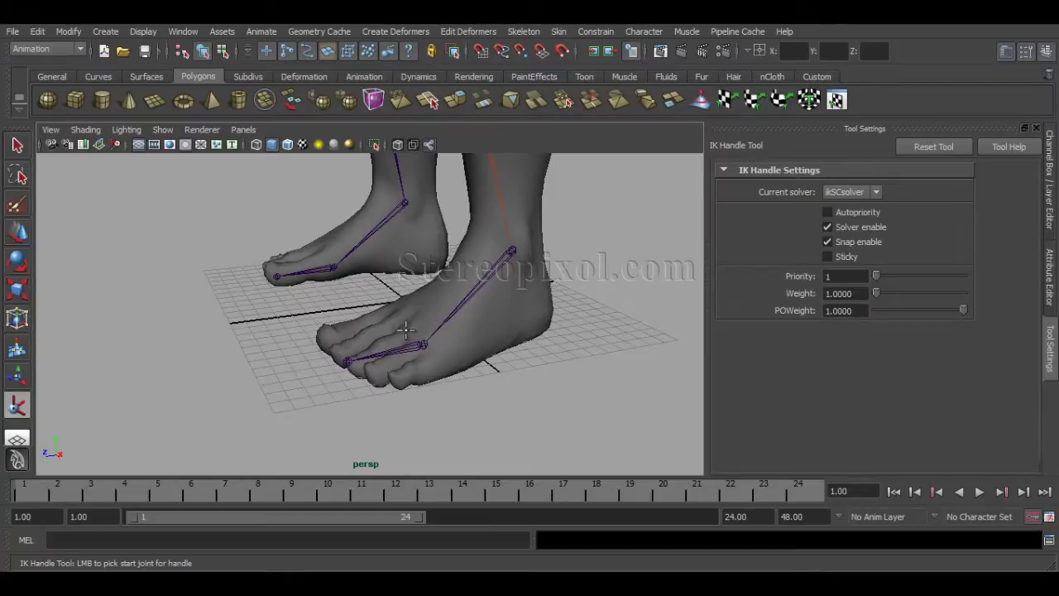
click(512, 249)
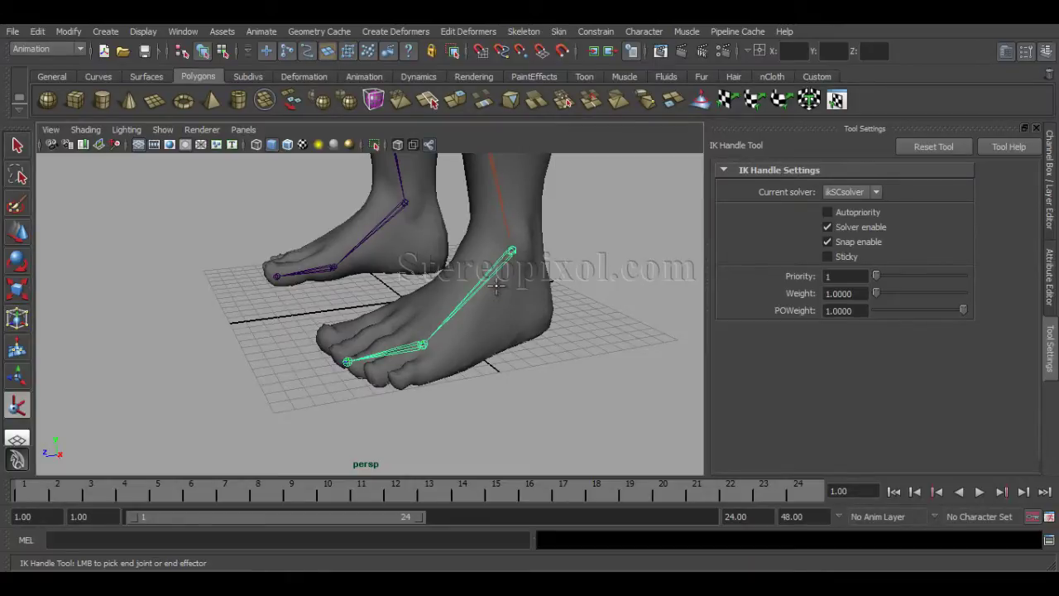
click(422, 346)
key(w)
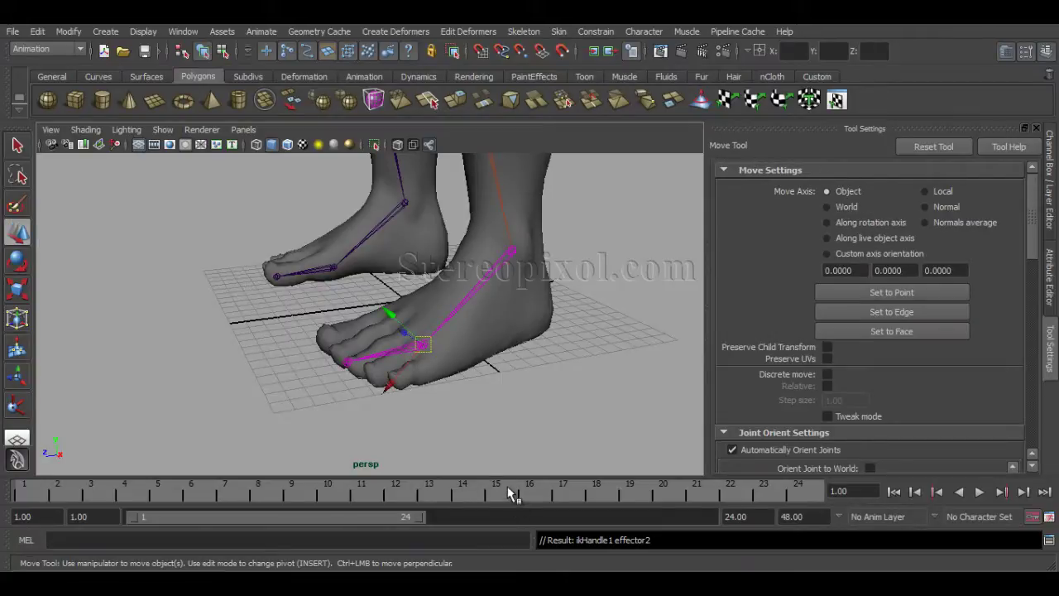
- Create another ikSCsolver handle from the left foot's ball joint to the toe tip joint
alt+drag(462, 435, 388, 403)
key(y)
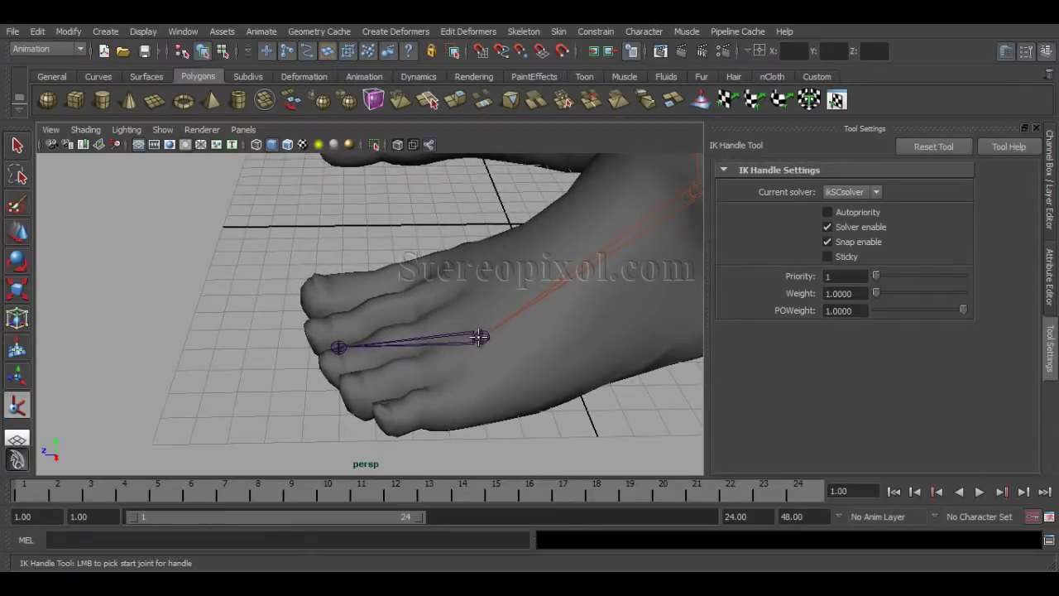
click(480, 337)
click(338, 346)
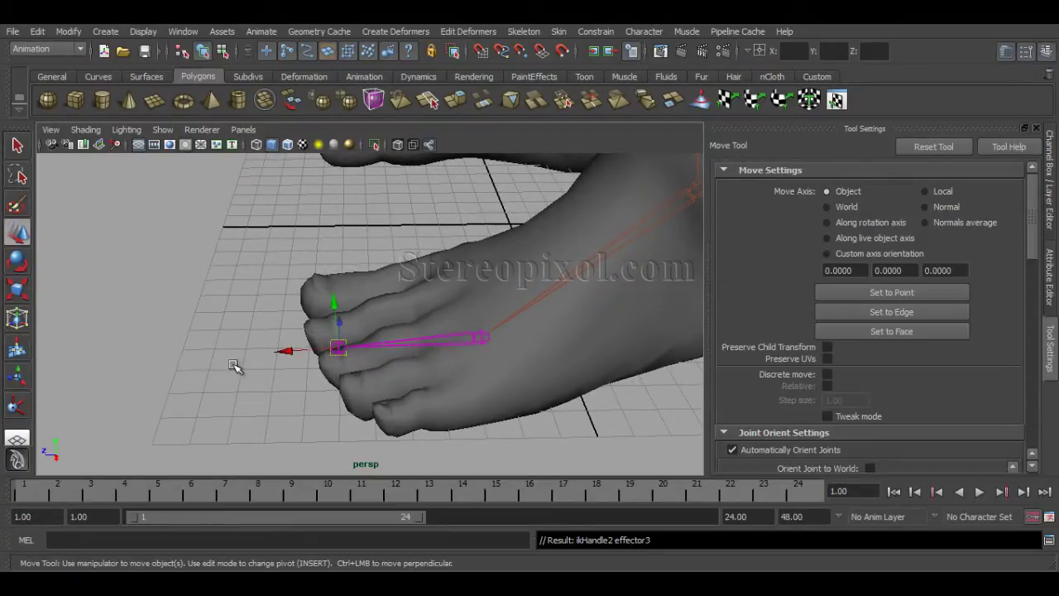
- Rename the IK handle at the ball of the left foot as Toe_ball_IK
alt+drag(237, 367, 455, 373)
alt+right_drag(456, 373, 414, 388)
alt+drag(414, 387, 449, 383)
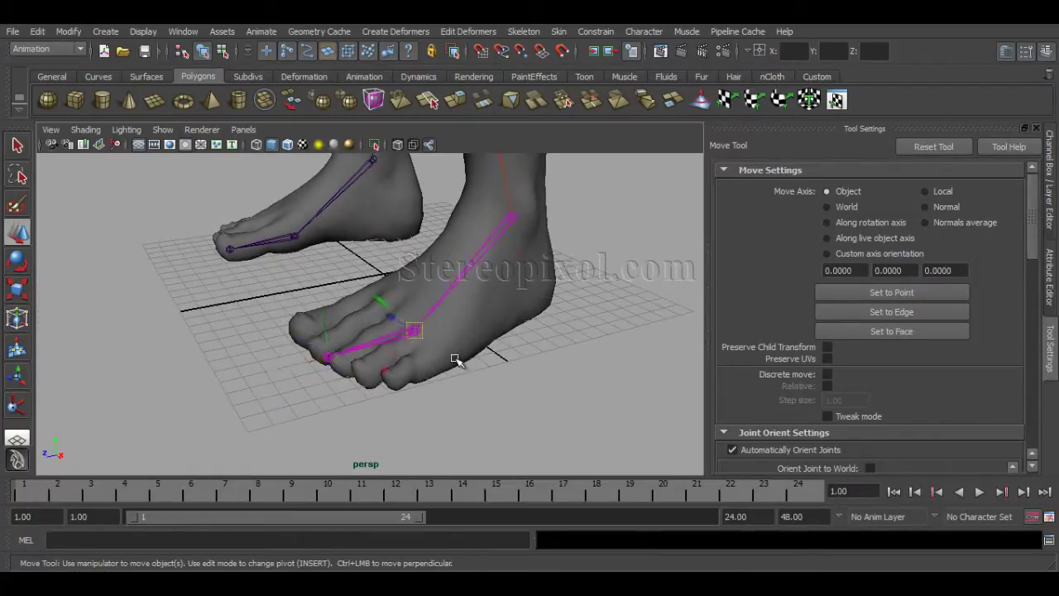
alt+drag(430, 339, 501, 389)
key(ctrl+a)
key(ctrl+a)
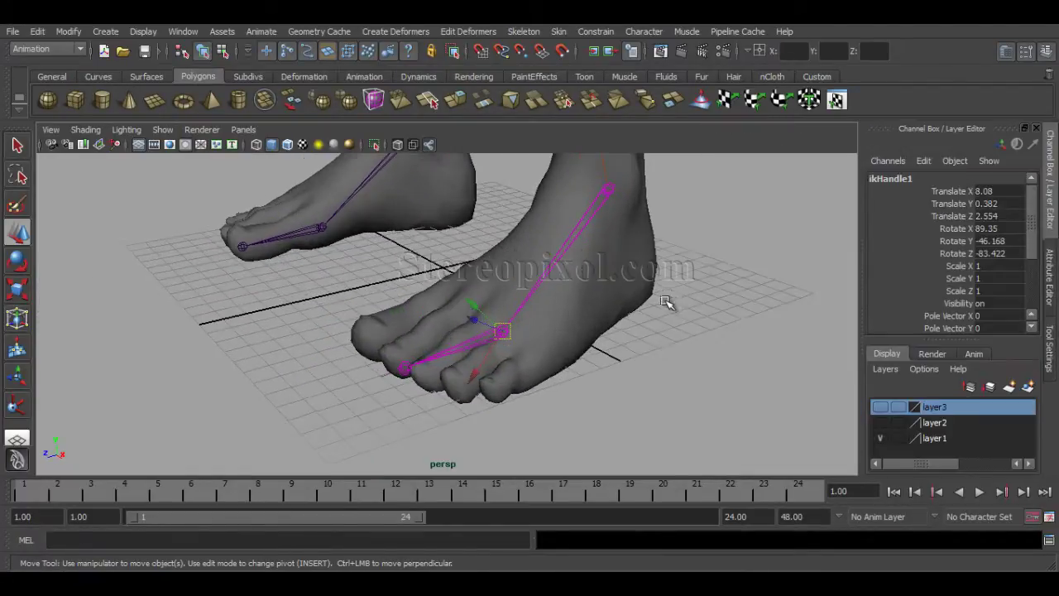
double_click(913, 177)
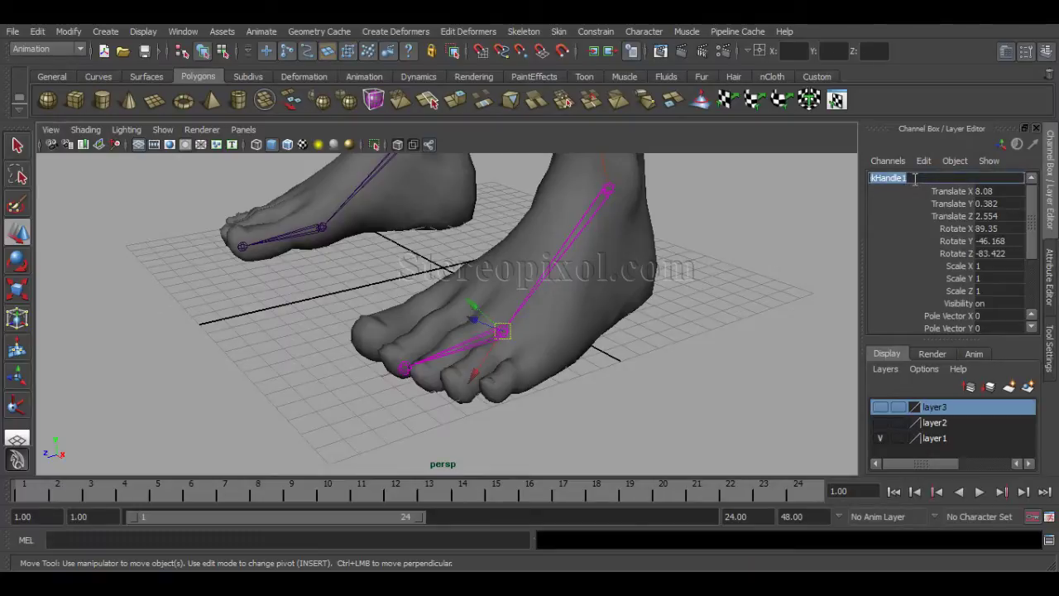
text(Toe_ball_IK)
key(Return)
- Rename the IK handle at the left toe tip as Toe_tip_IK
click(404, 367)
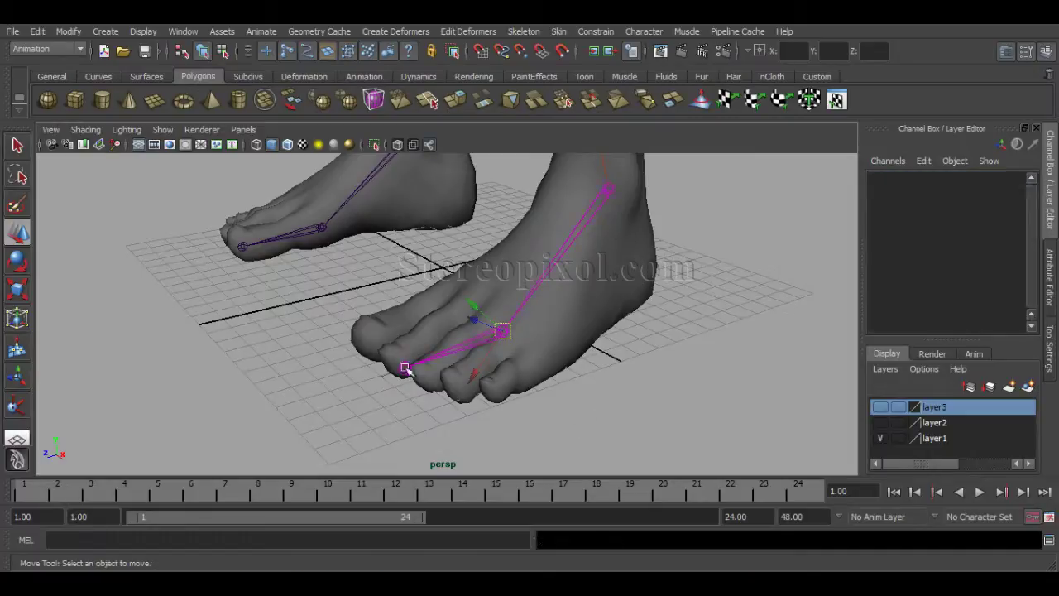
click(405, 367)
double_click(918, 178)
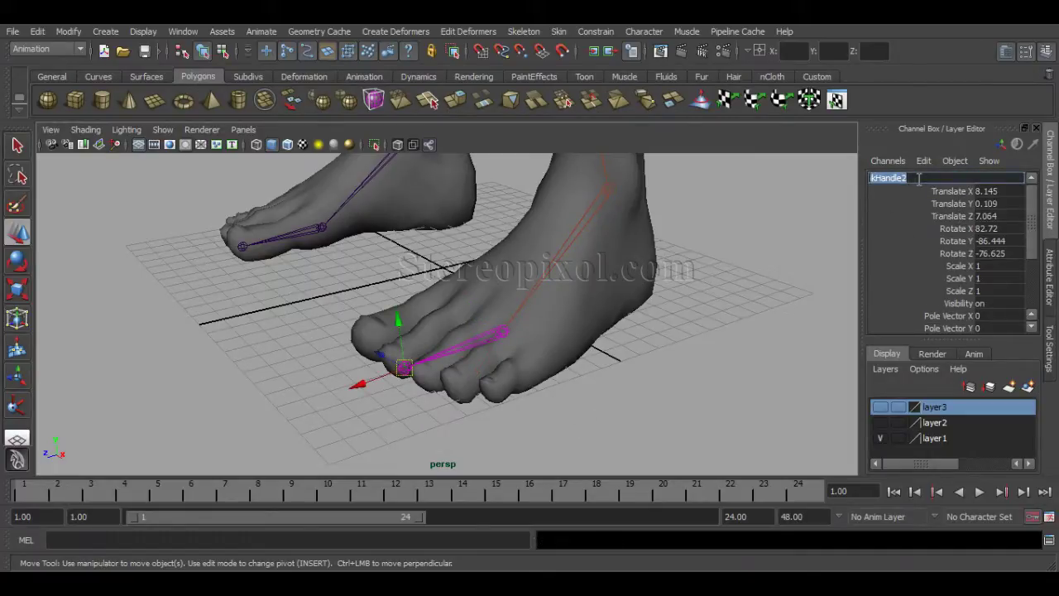
text(Toe_tip)
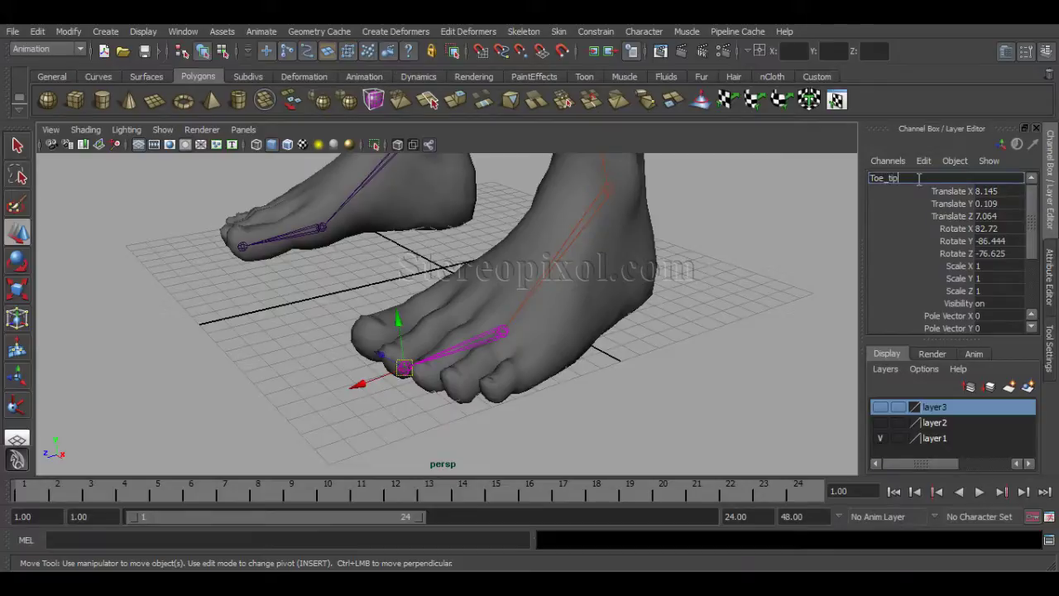
text(_IK)
key(Return)
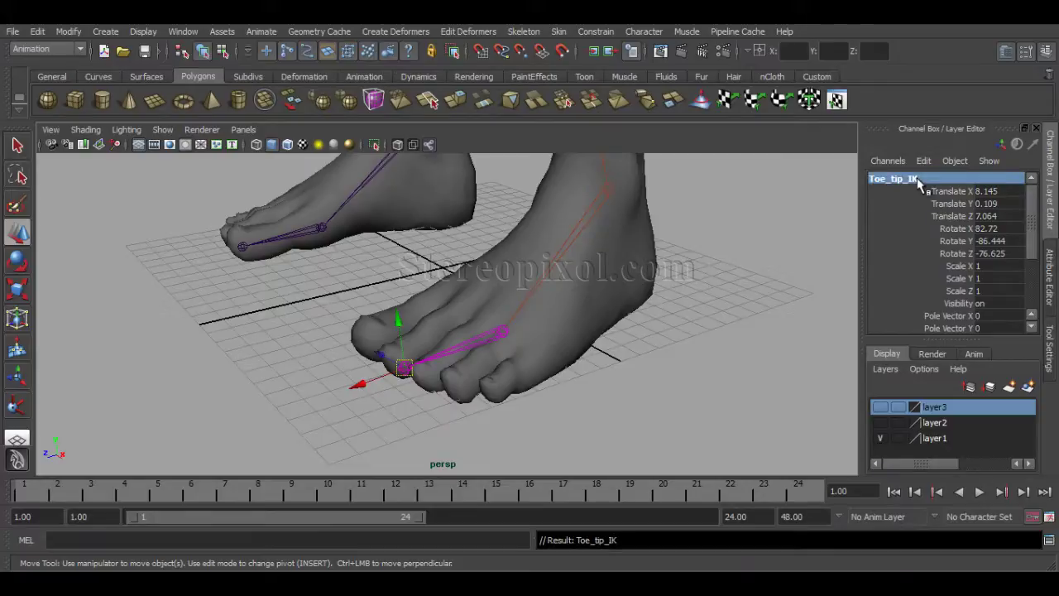
- Rename the left ankle's IK handle as Ankle_L_IK
alt+drag(584, 460, 514, 360)
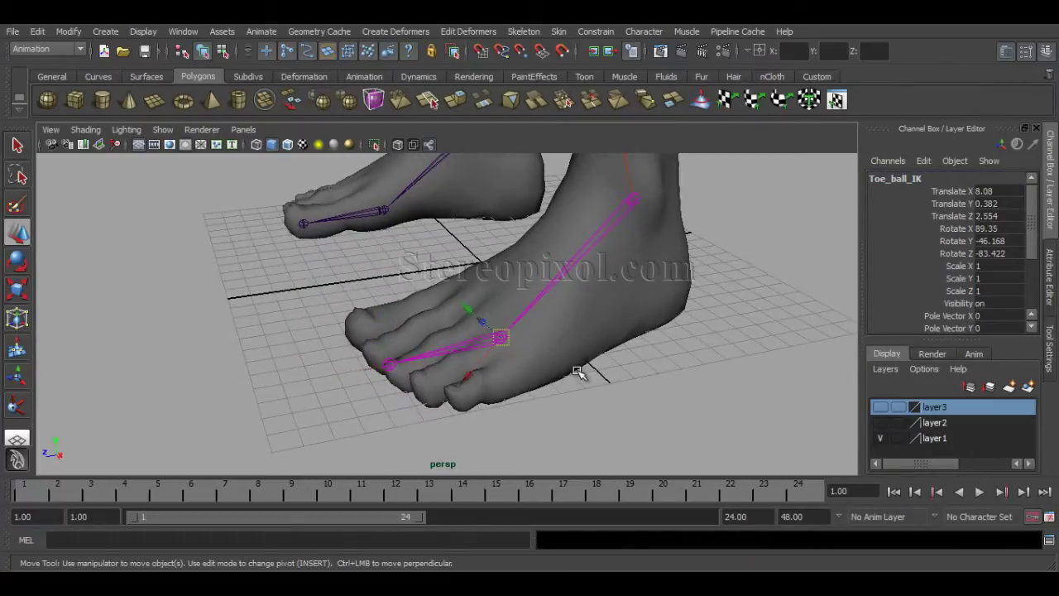
alt+middle_drag(686, 263, 652, 323)
drag(571, 234, 635, 276)
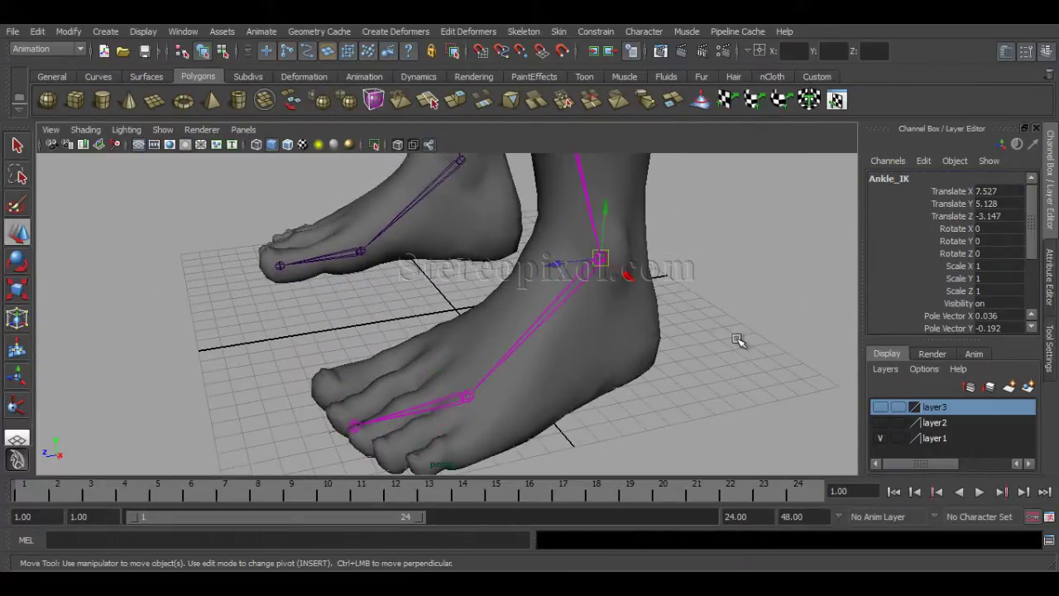
alt+right_drag(740, 340, 522, 338)
alt+drag(522, 339, 656, 363)
alt+right_drag(656, 362, 627, 364)
alt+middle_drag(657, 344, 651, 388)
alt+drag(654, 389, 633, 390)
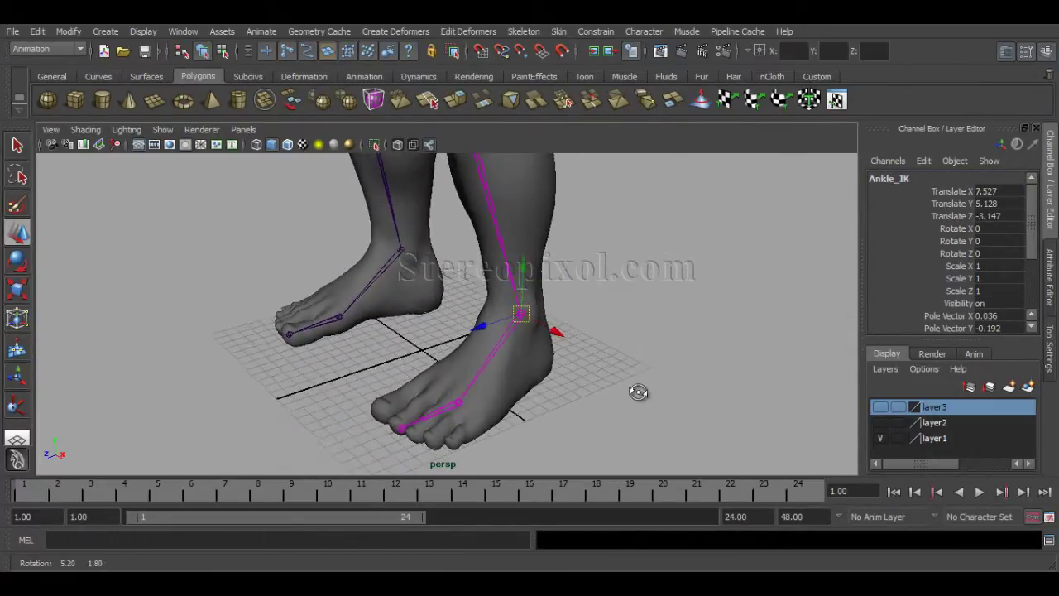
double_click(895, 181)
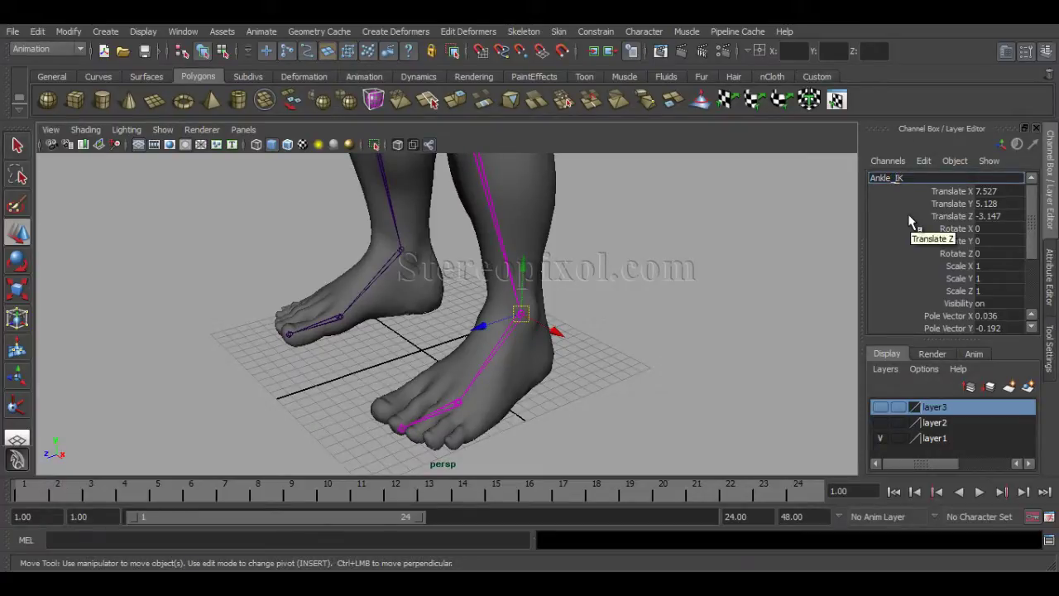
key(BackSpace)
key(BackSpace)
text(L_)
key(Return)
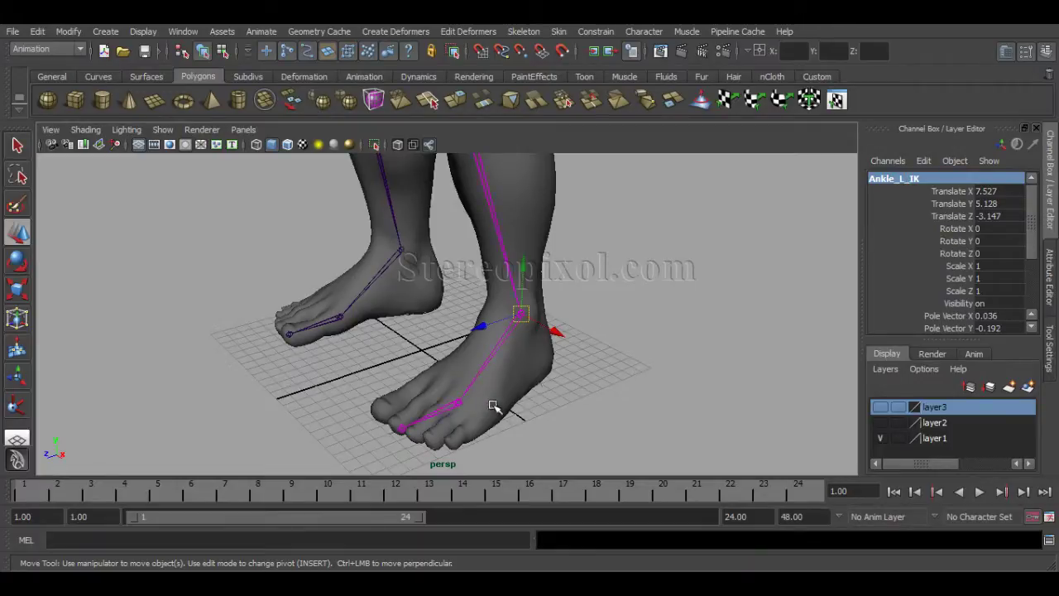
- Rename the IK handle at the ball of the left foot as Toe_ball_L_IK
click(466, 415)
click(464, 411)
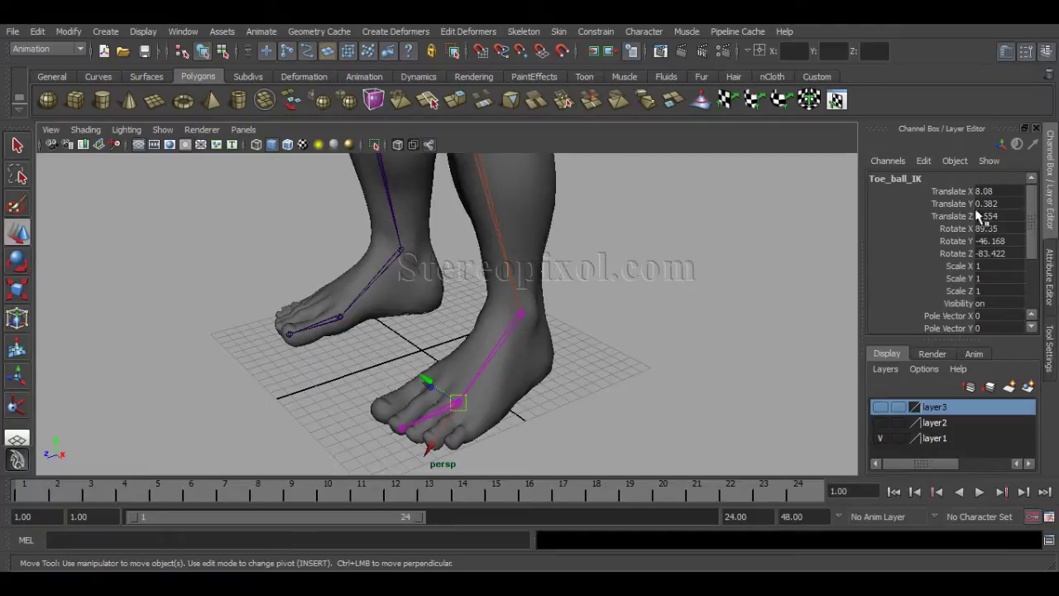
double_click(908, 179)
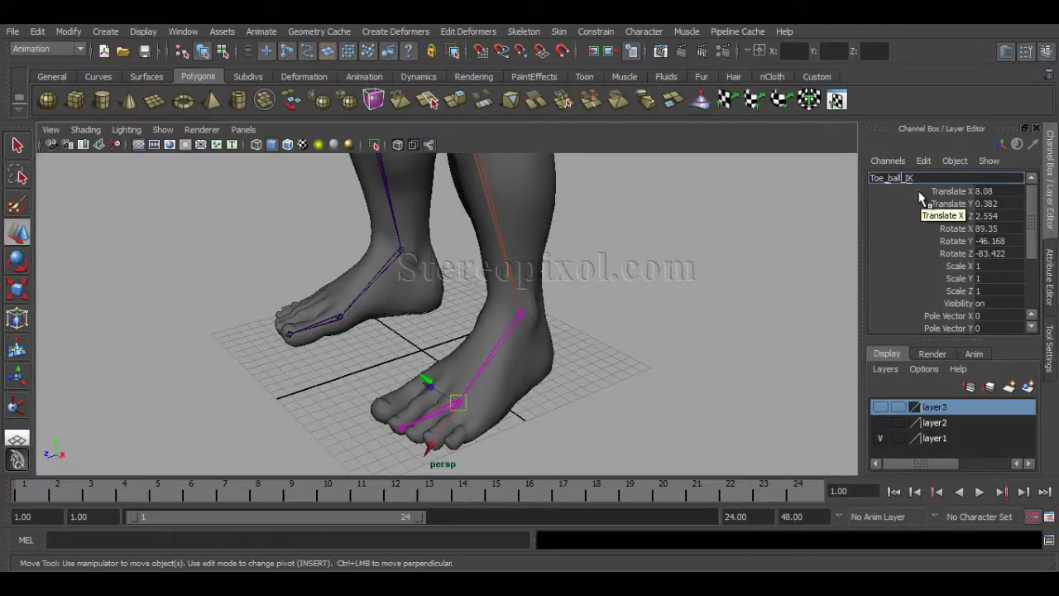
key(Return)
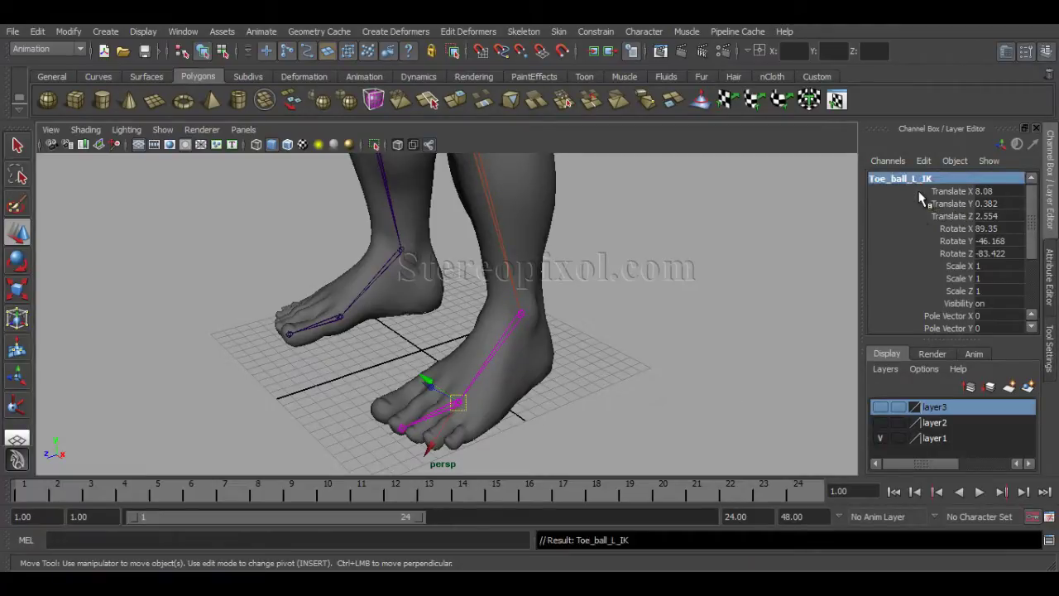
- Rename the IK handle at the left toe tip as Toe_tip_L_IK
click(396, 429)
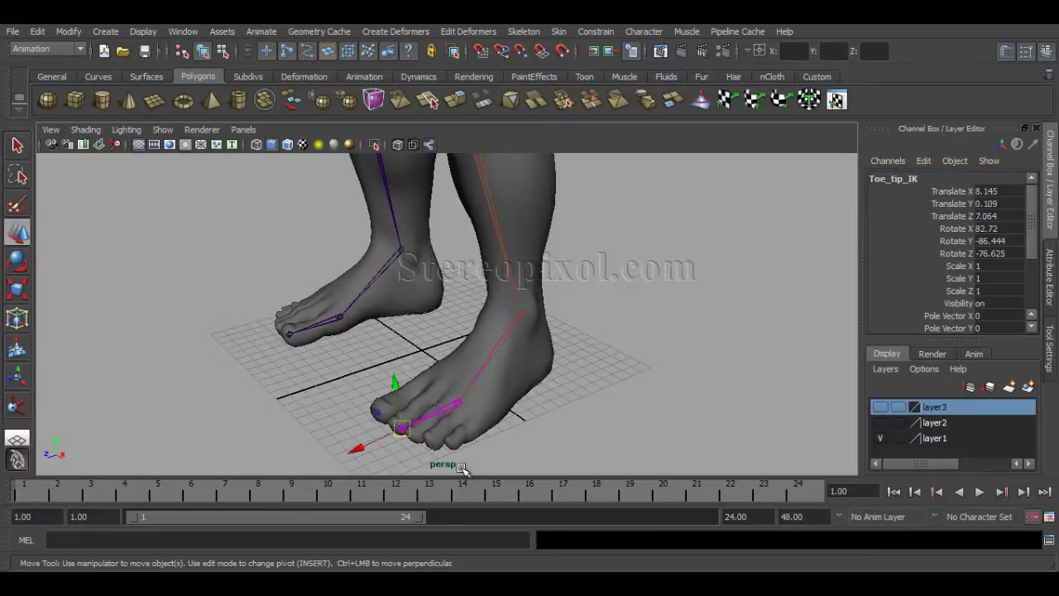
double_click(900, 179)
click(904, 179)
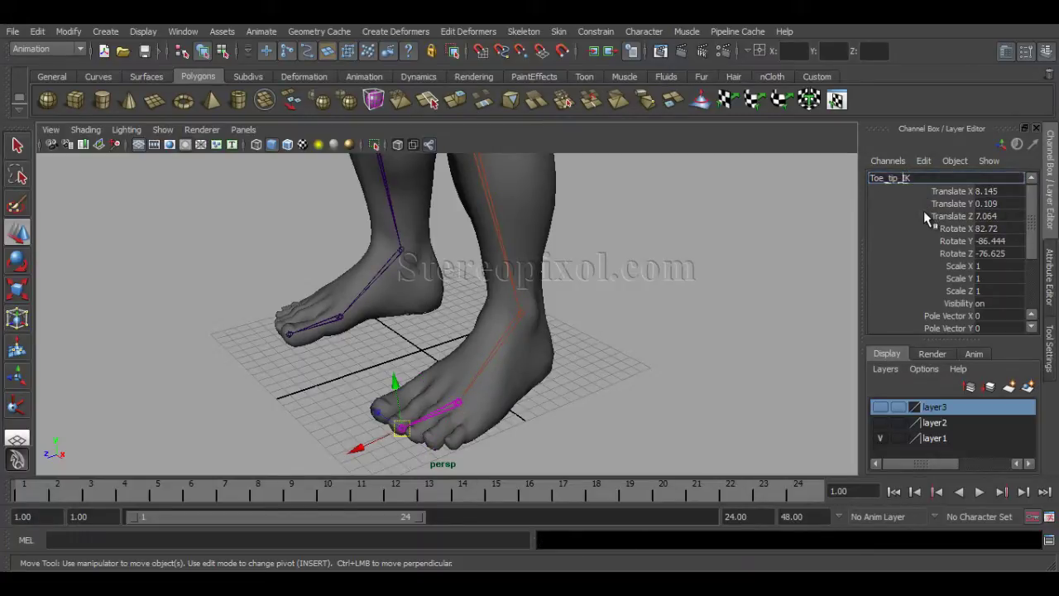
text(L_)
key(Return)
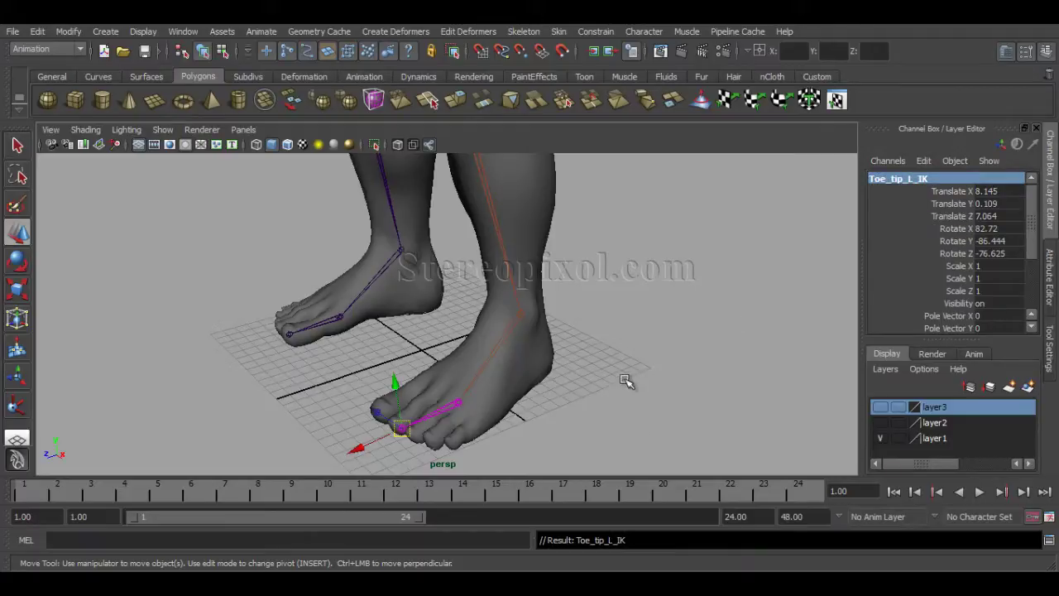
- Clear the selection and examine the left foot's joint chain from several angles, both close up and from farther away
click(597, 345)
alt+drag(587, 366, 608, 369)
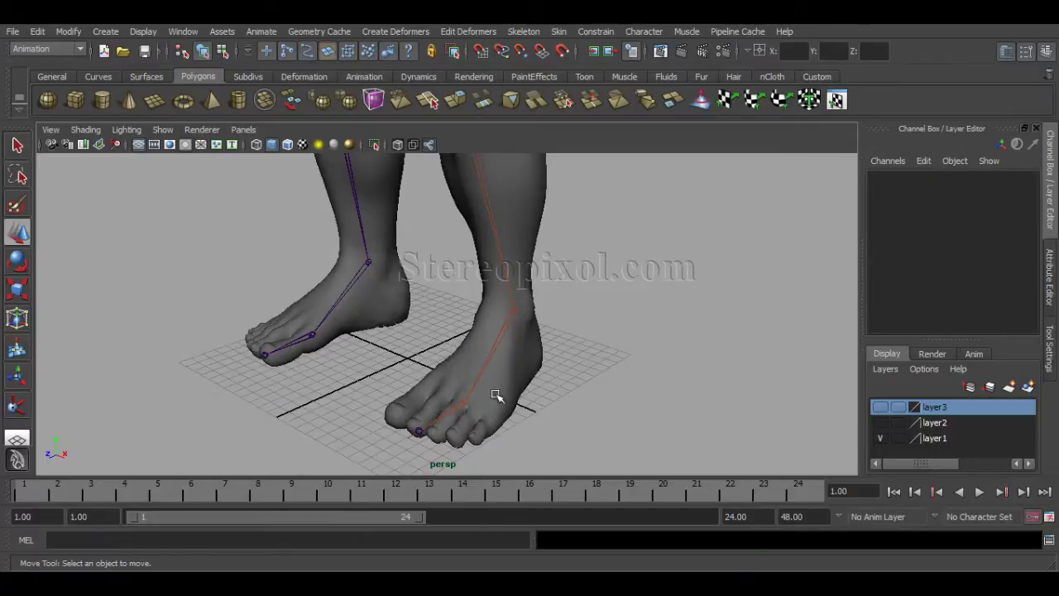
alt+drag(538, 402, 504, 407)
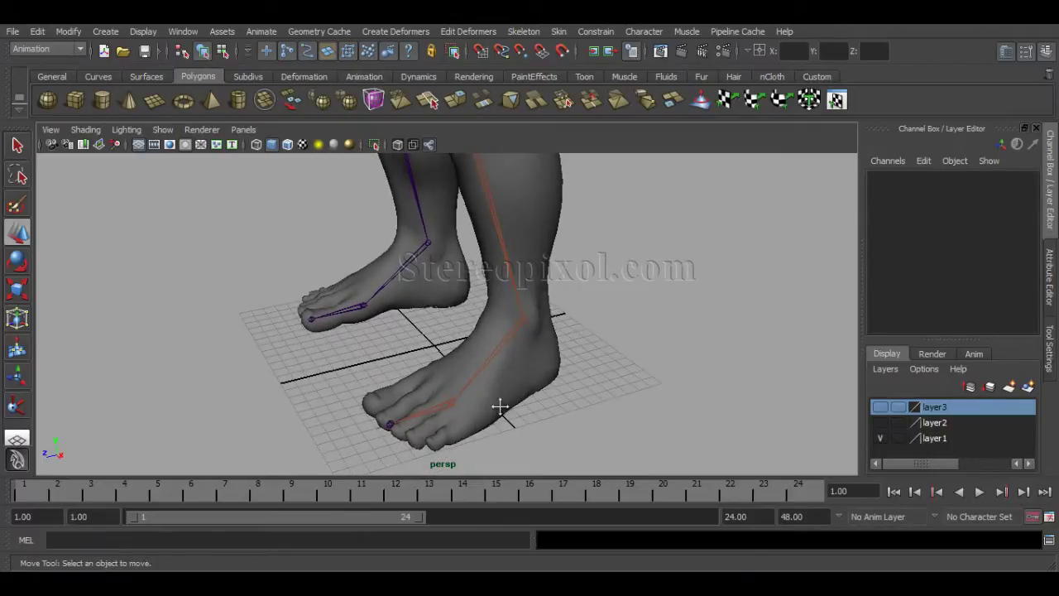
alt+middle_drag(499, 407, 500, 388)
alt+right_drag(425, 399, 509, 402)
alt+middle_drag(509, 400, 524, 353)
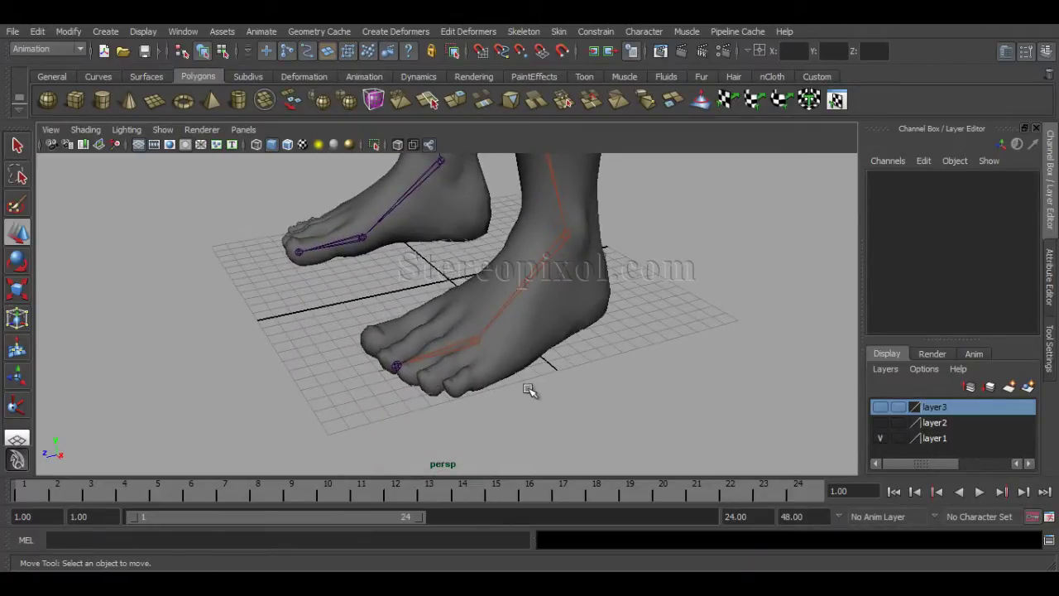
alt+drag(530, 390, 533, 394)
alt+right_drag(511, 399, 549, 396)
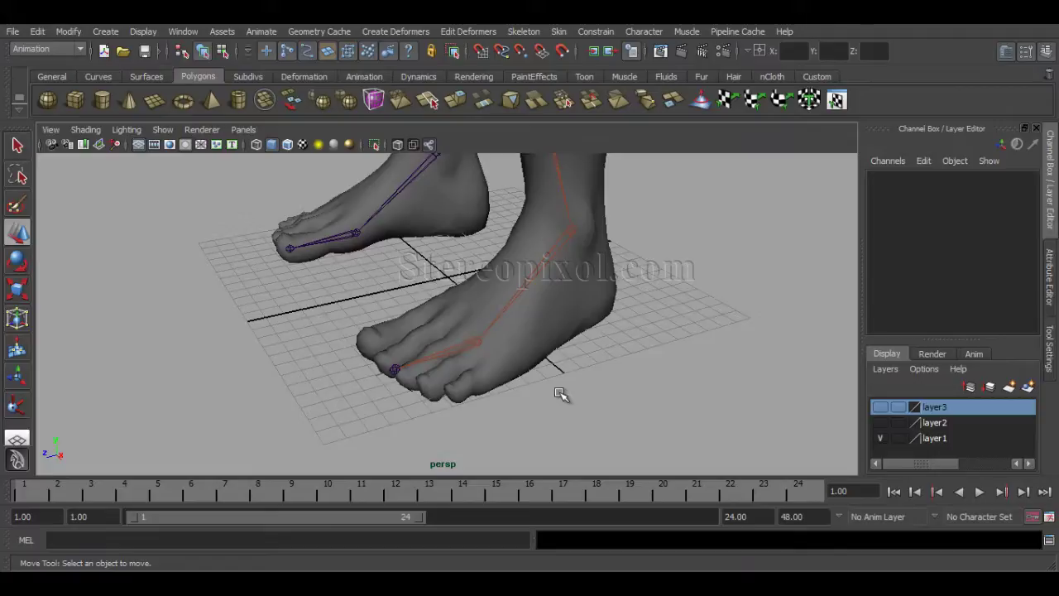
alt+drag(530, 413, 647, 393)
click(526, 258)
alt+right_drag(647, 392, 555, 405)
click(581, 370)
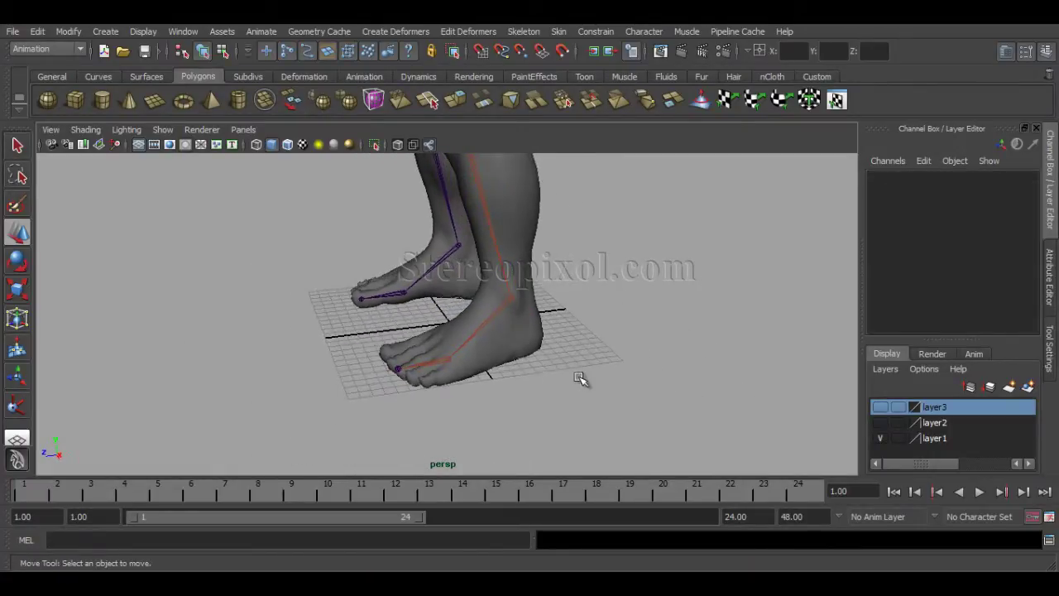
- Create a polygon cylinder beside the left foot at about X 18.2, and a polygon sphere at about X 18.4, Z -9
click(101, 100)
alt+drag(343, 300, 613, 414)
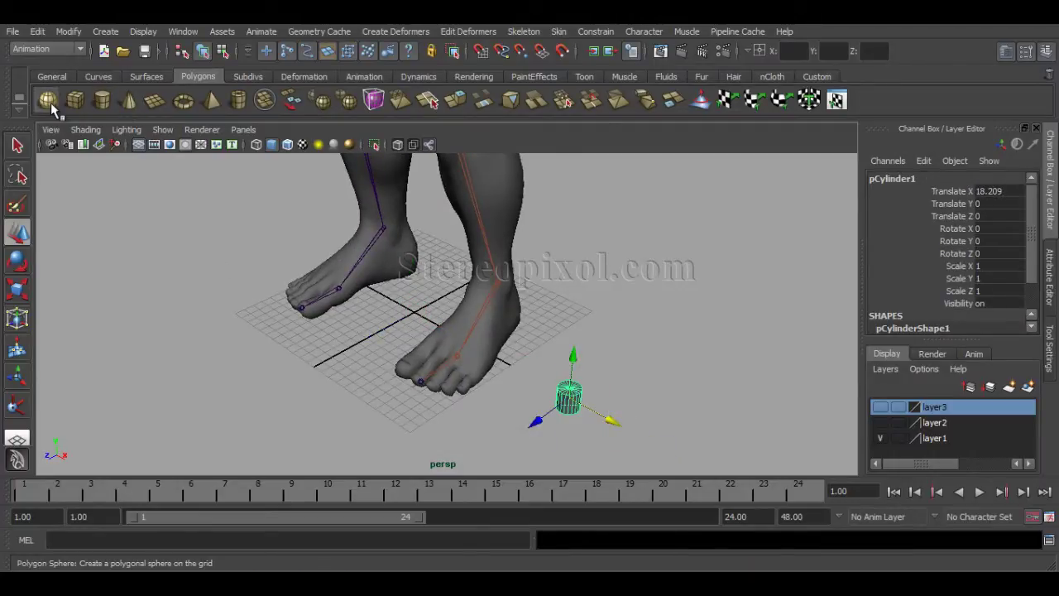
click(47, 100)
drag(457, 330, 631, 411)
drag(539, 430, 549, 345)
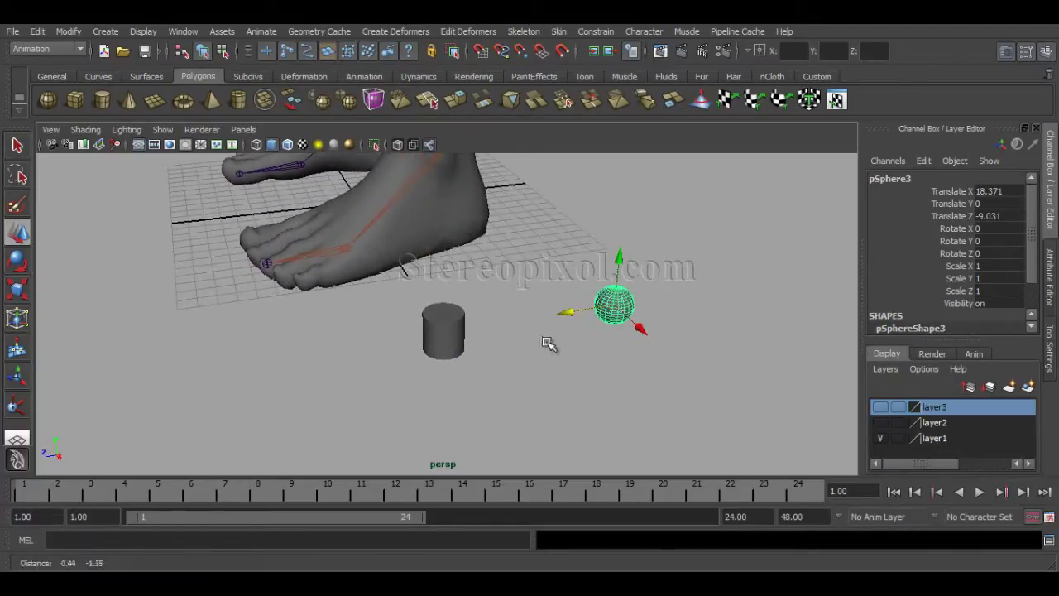
- Try rotating the cylinder and the sphere together around the X axis without grouping them
click(454, 346)
alt+drag(478, 358, 569, 290)
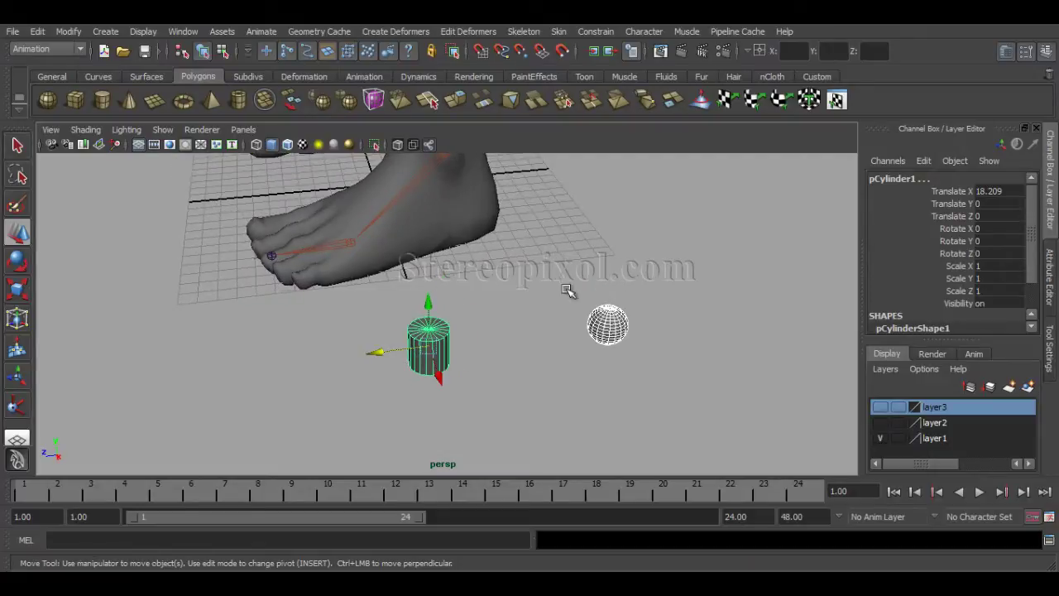
click(602, 308)
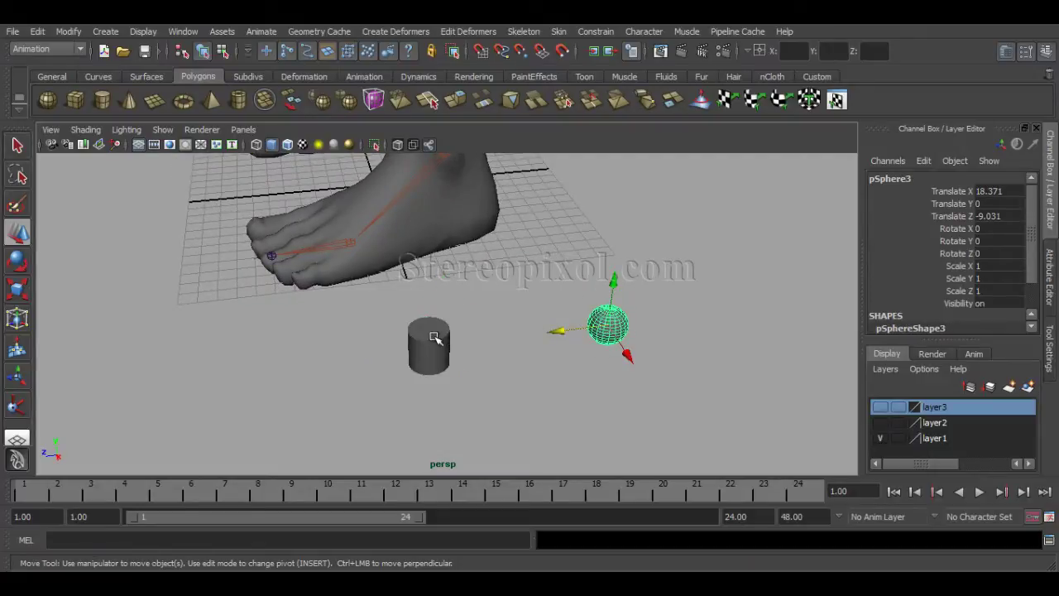
click(453, 361)
key(e)
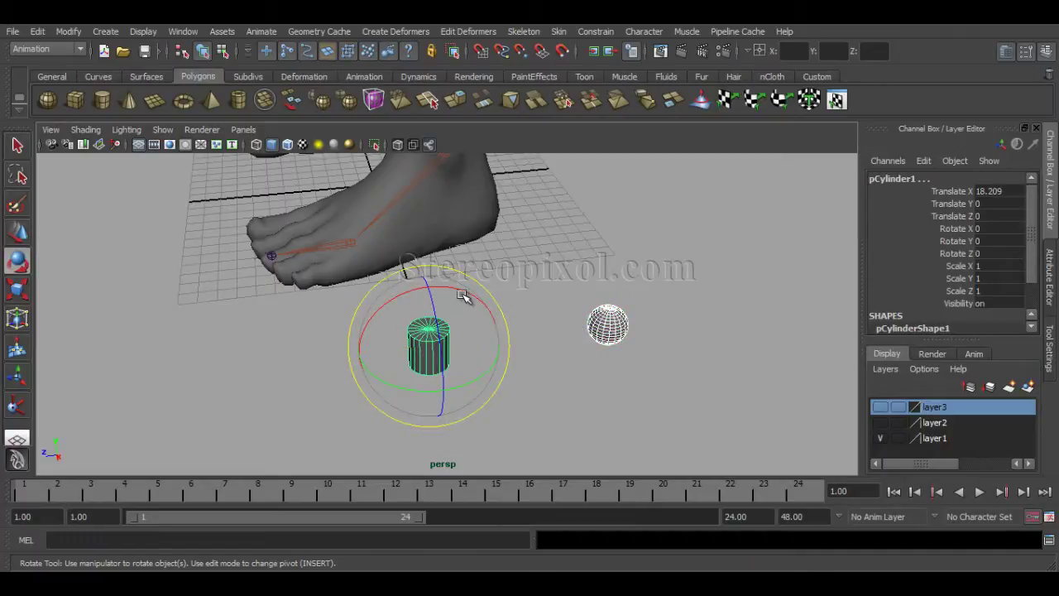
drag(466, 290, 427, 292)
click(579, 376)
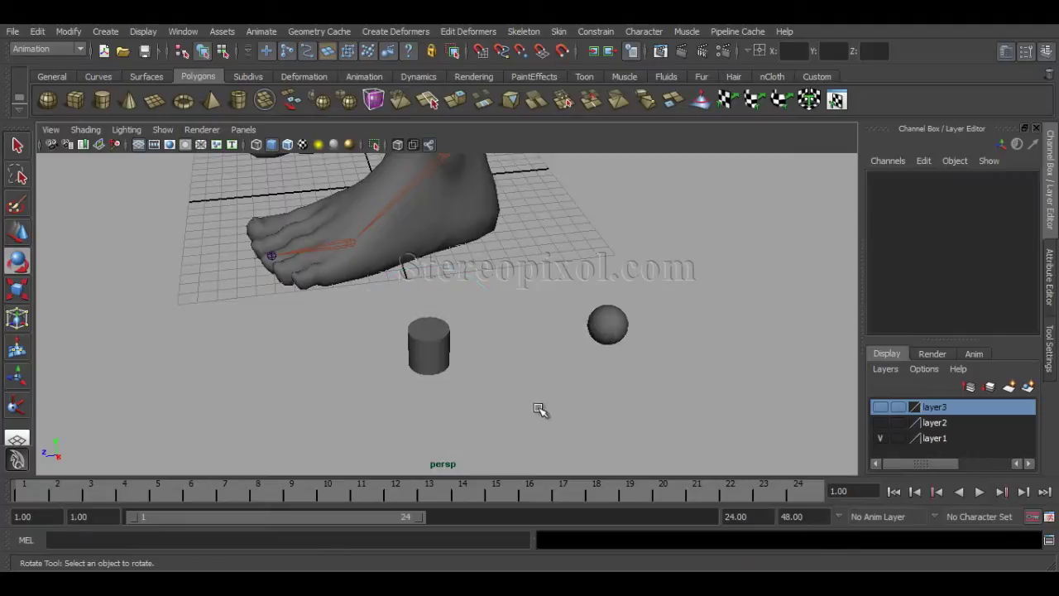
- Compare the separate rotation pivots of the sphere and the cylinder, and examine them alongside the foot
alt+right_drag(541, 409, 524, 390)
click(628, 346)
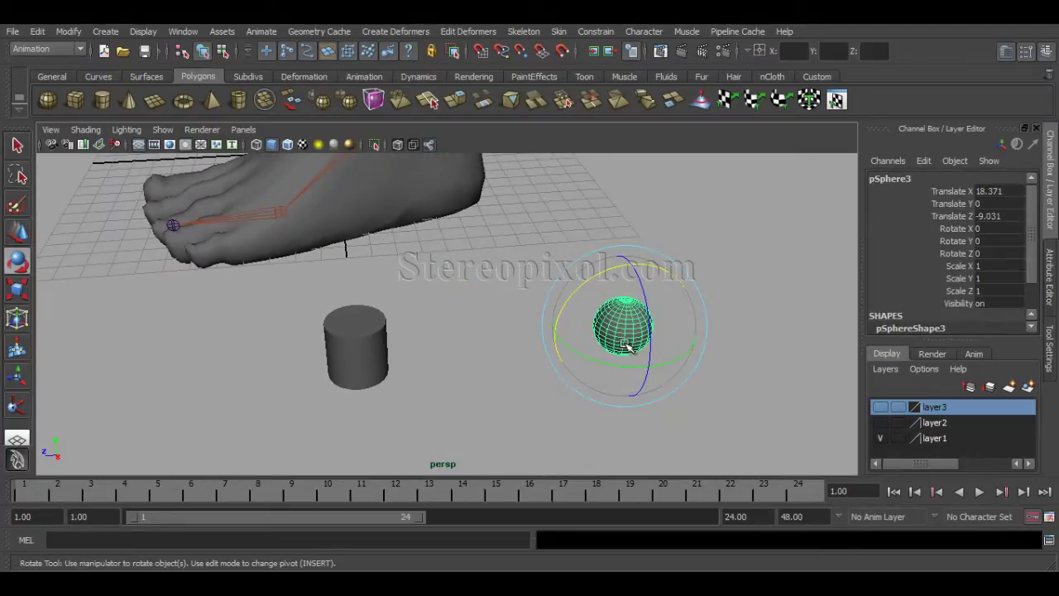
click(368, 360)
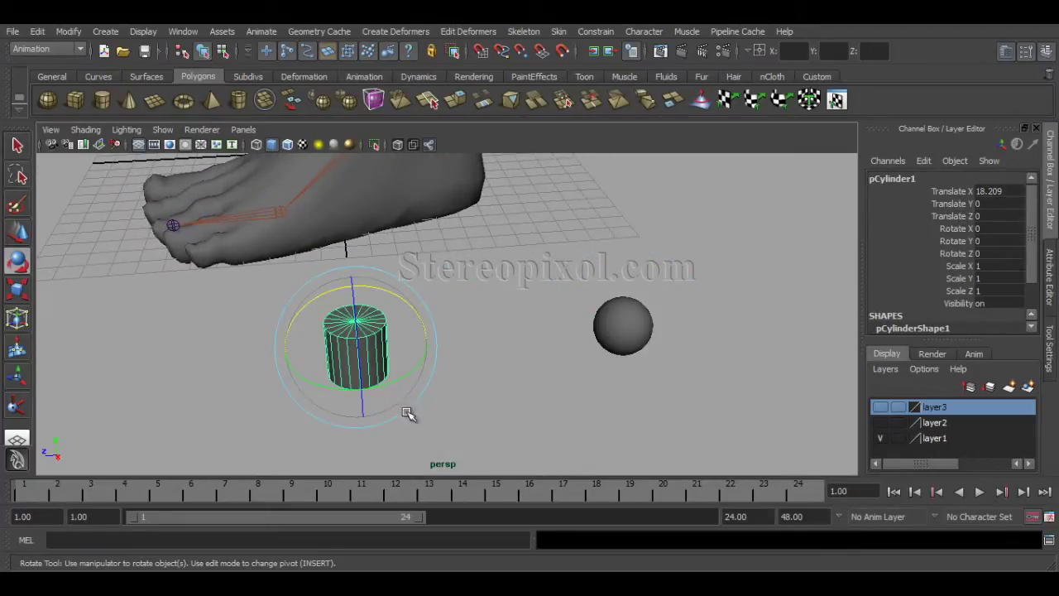
alt+drag(406, 416, 443, 405)
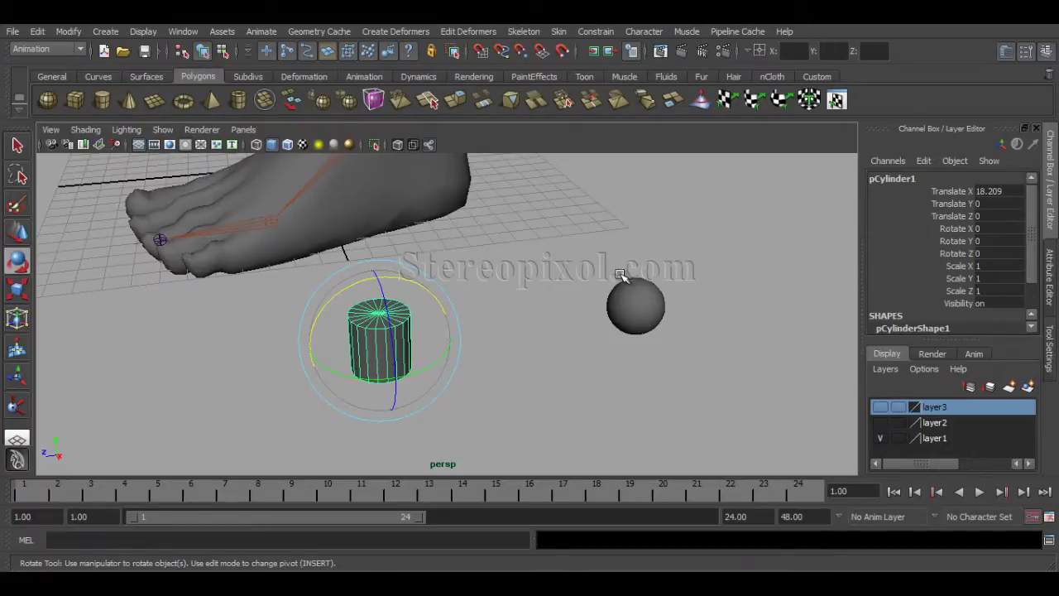
click(660, 330)
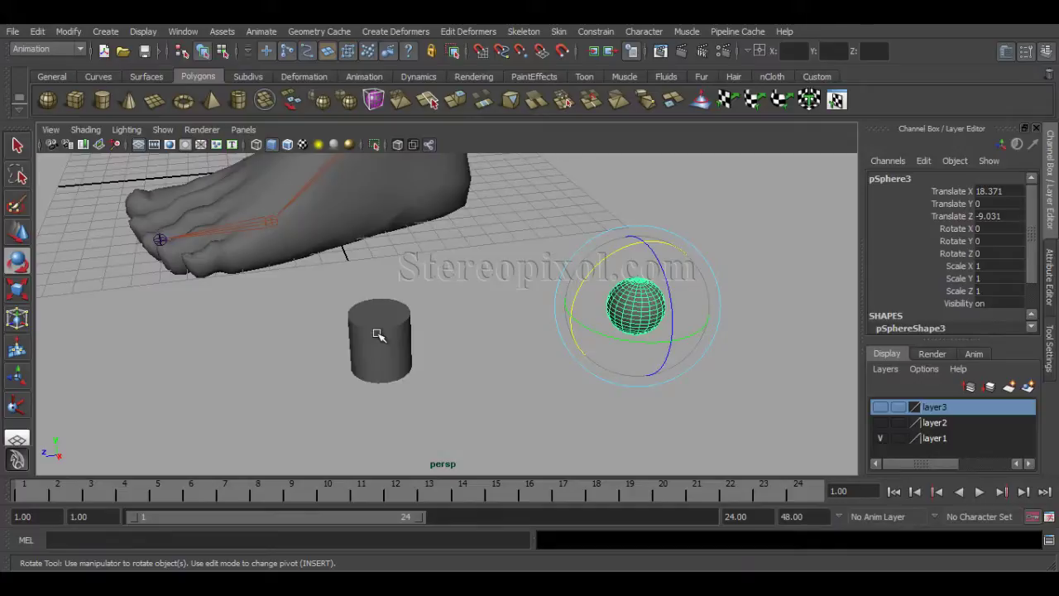
alt+middle_drag(404, 222, 431, 350)
alt+right_drag(529, 347, 499, 345)
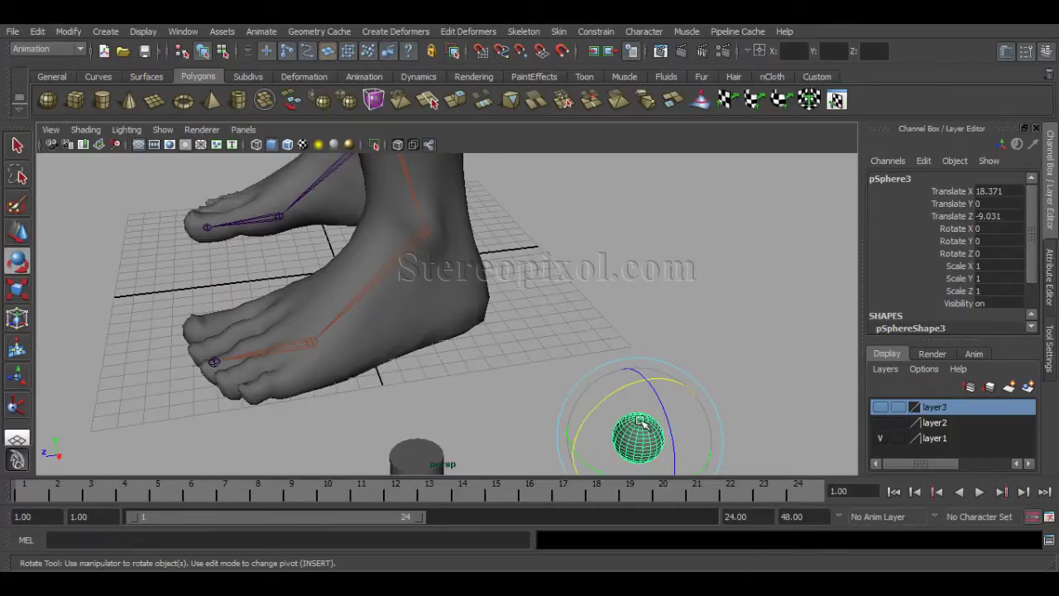
alt+middle_drag(634, 436, 628, 372)
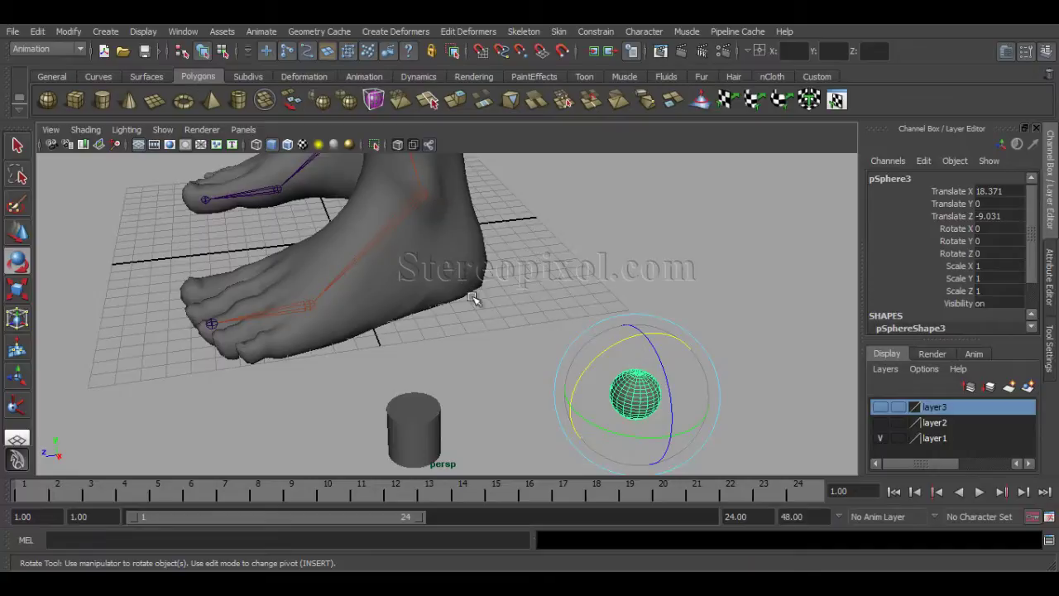
- Select the sphere and the cylinder together and group them
click(413, 430)
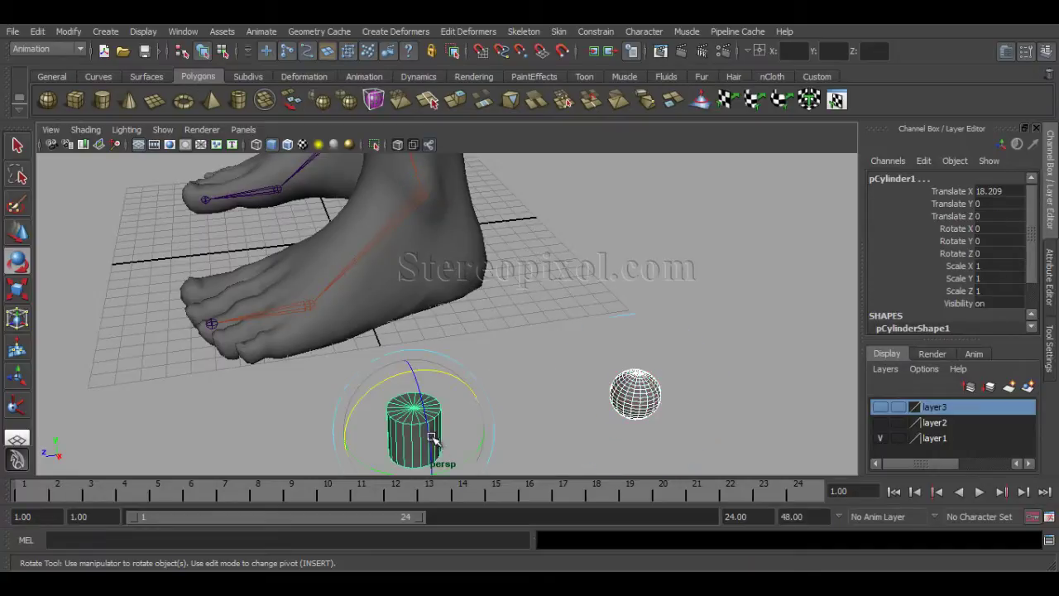
alt+drag(531, 371, 497, 385)
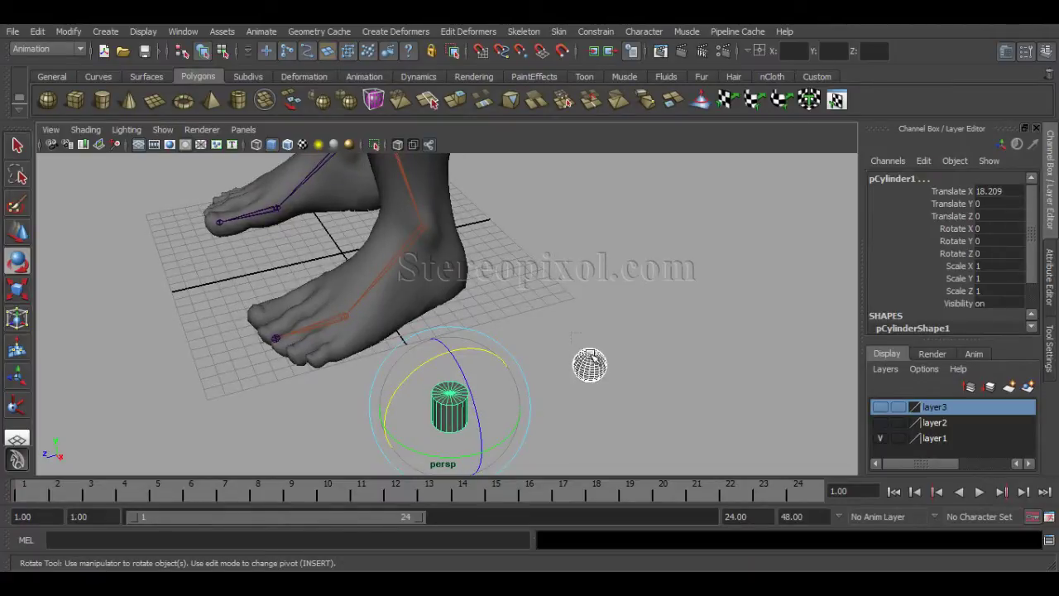
click(589, 364)
drag(425, 378, 471, 430)
drag(556, 336, 615, 405)
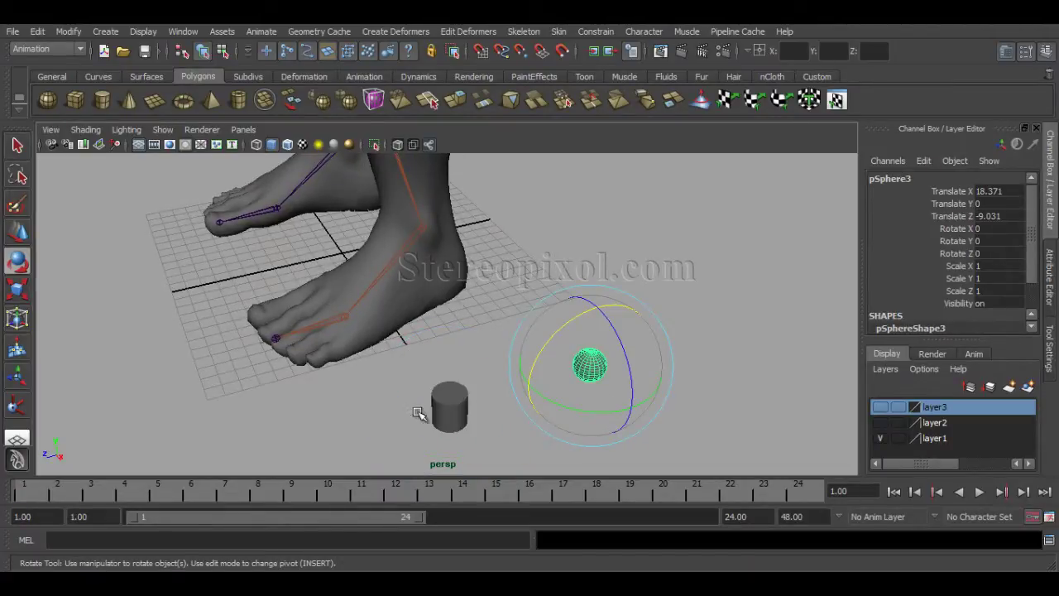
shift+drag(425, 354, 485, 422)
alt+drag(457, 389, 478, 406)
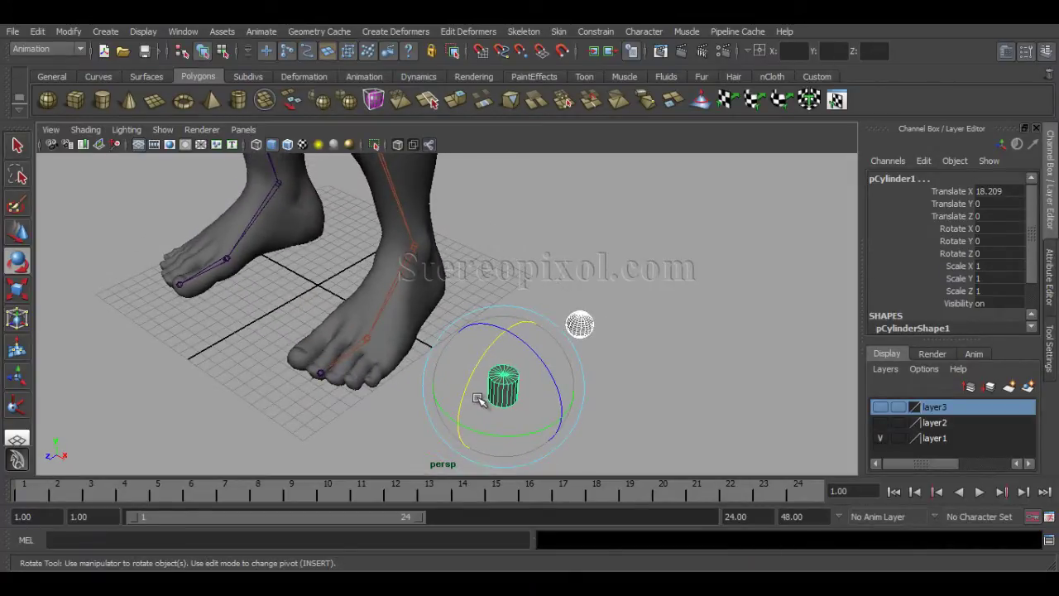
key(ctrl+g)
- Move the group's pivot from the grid origin to the bottom front edge of the cylinder
key(w)
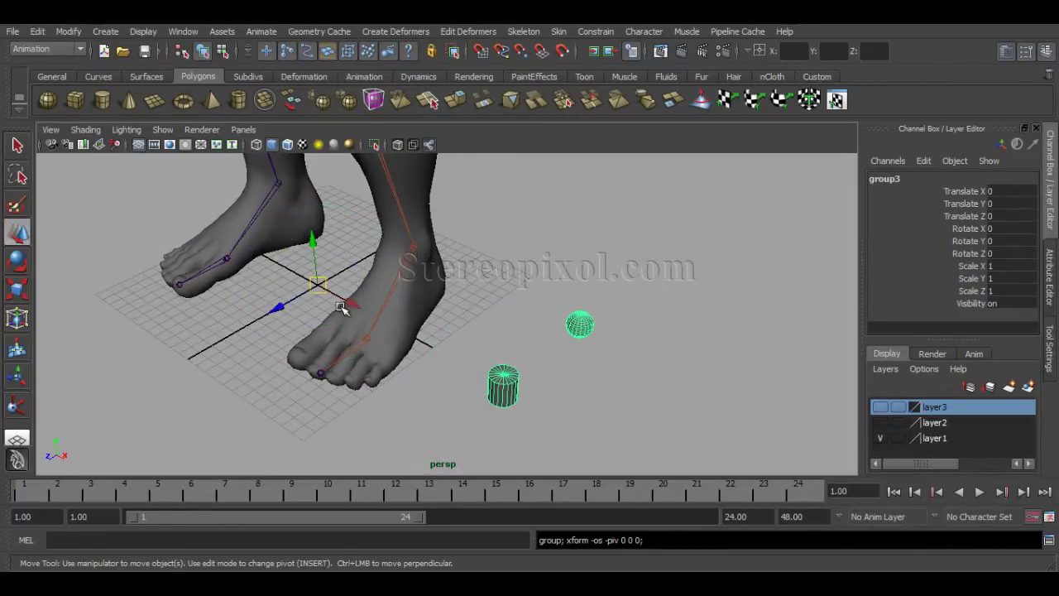
key(Insert)
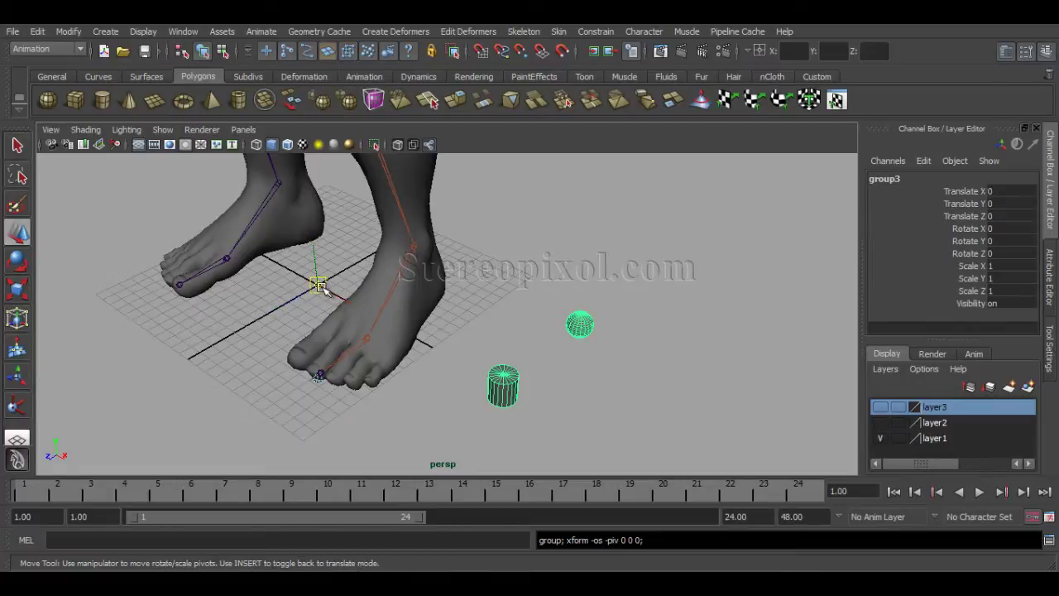
drag(319, 286, 471, 314)
key(Insert)
key(Insert)
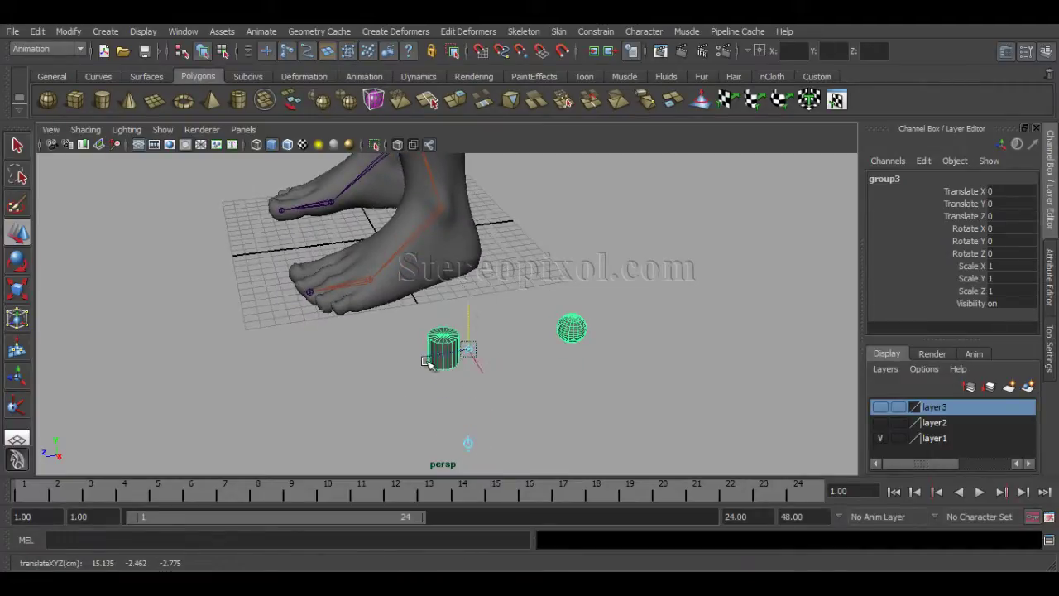
drag(426, 360, 496, 419)
key(Insert)
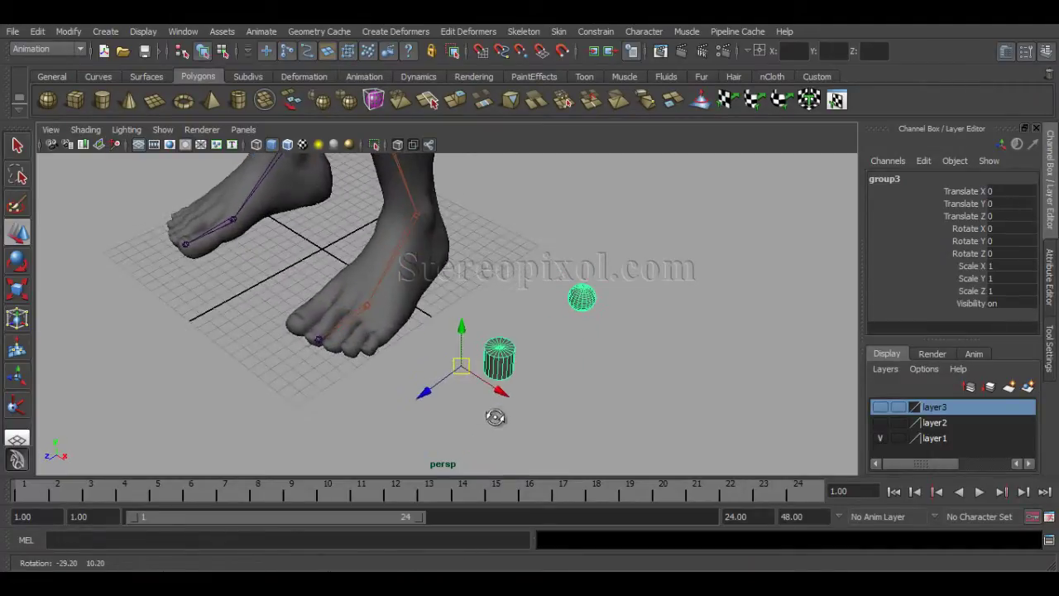
key(Insert)
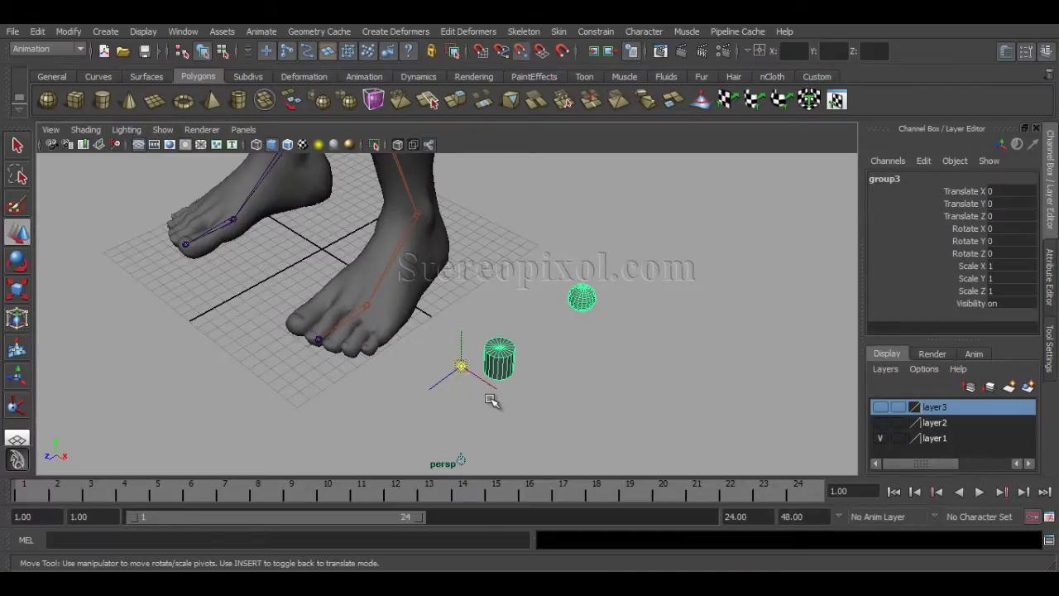
drag(464, 368, 519, 407)
key(Insert)
- Rotate the group about 39 degrees around the X axis so both objects turn around the shared pivot
key(e)
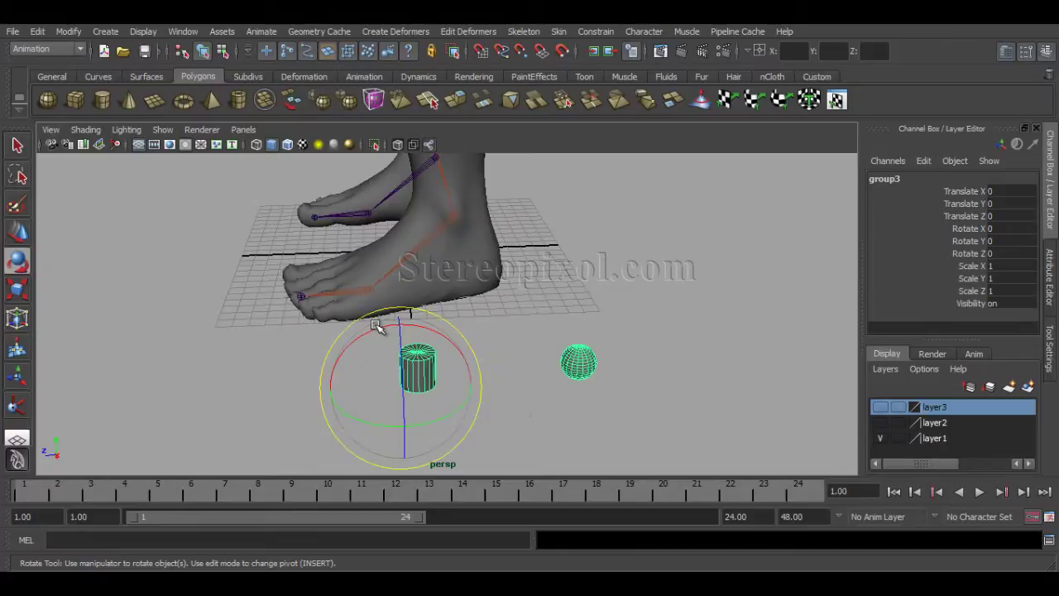
mouse_move(381, 329)
mouse_down()
mouse_move(402, 308)
mouse_move(385, 310)
mouse_up()
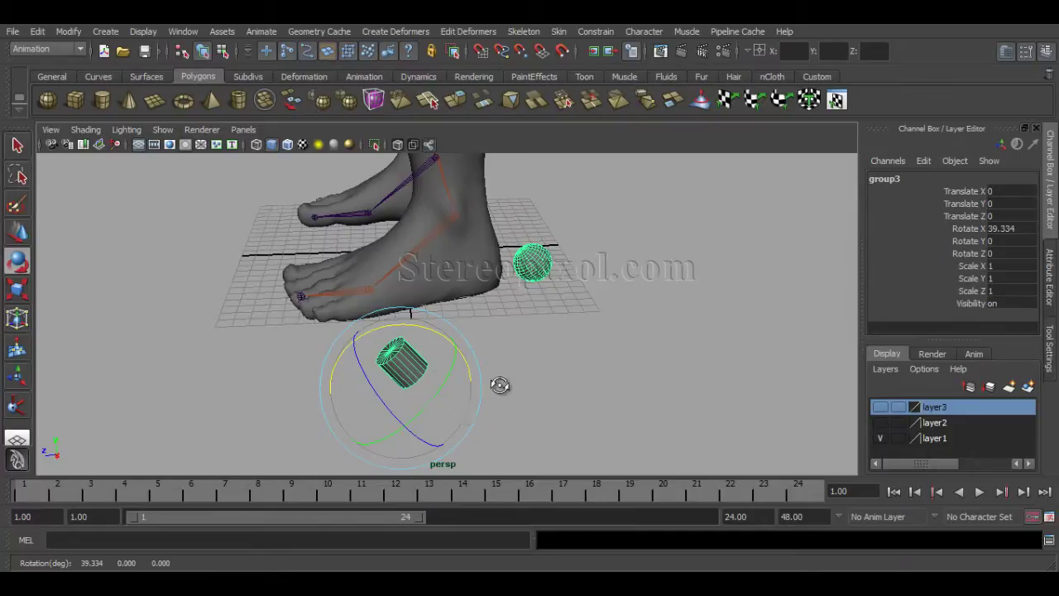
alt+drag(498, 386, 413, 237)
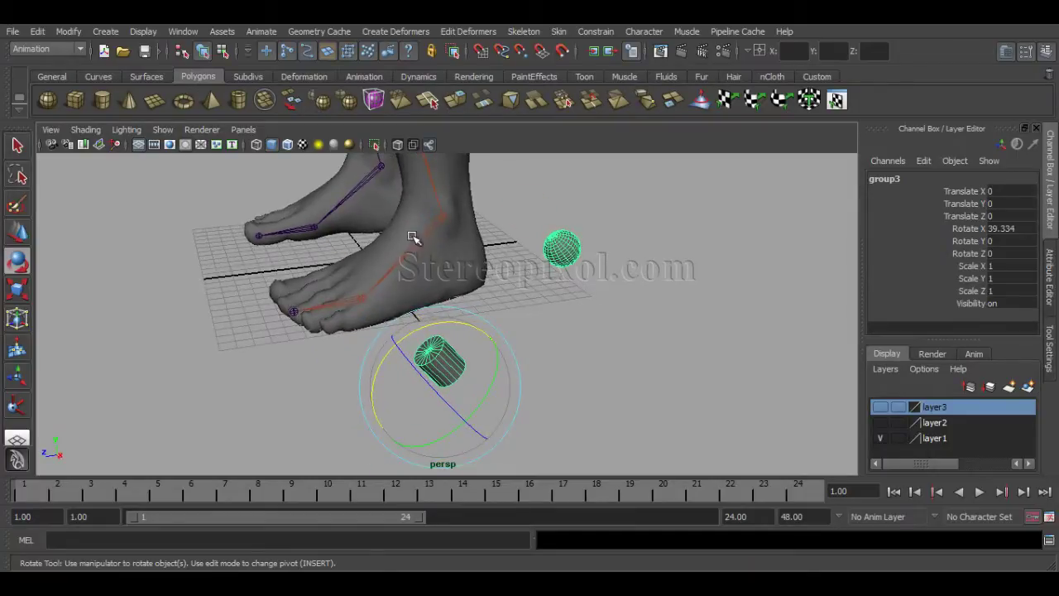
- Delete the demonstration group with the sphere and cylinder, and hide layer1 so only the skeleton remains in view
click(432, 288)
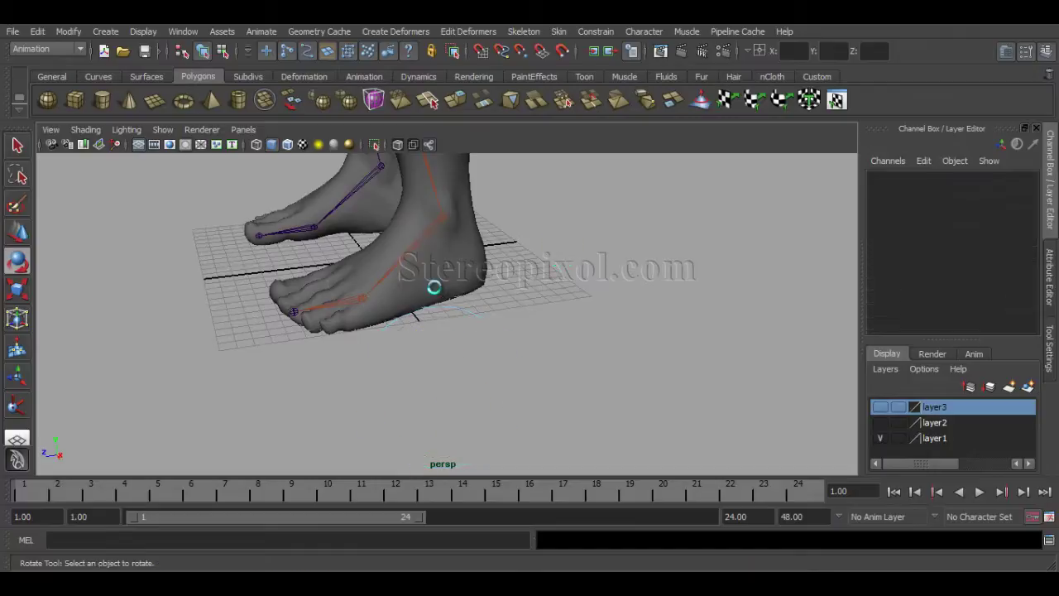
alt+drag(461, 259, 488, 276)
click(879, 437)
- Select the Ankle_L_IK and Toe_ball_L_IK handles together and group them
click(488, 275)
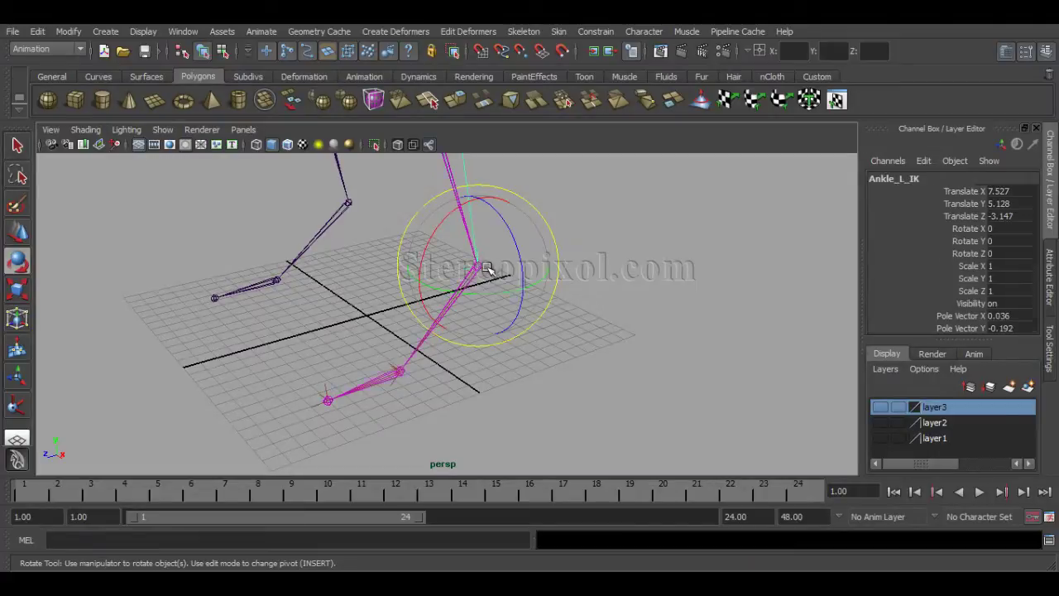
click(398, 371)
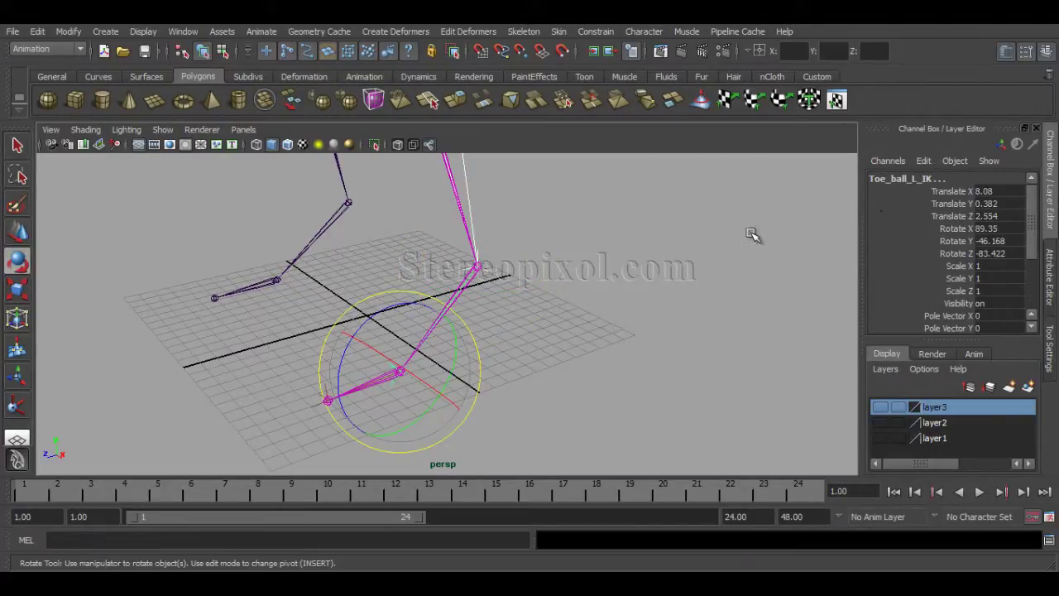
alt+right_drag(466, 331, 567, 381)
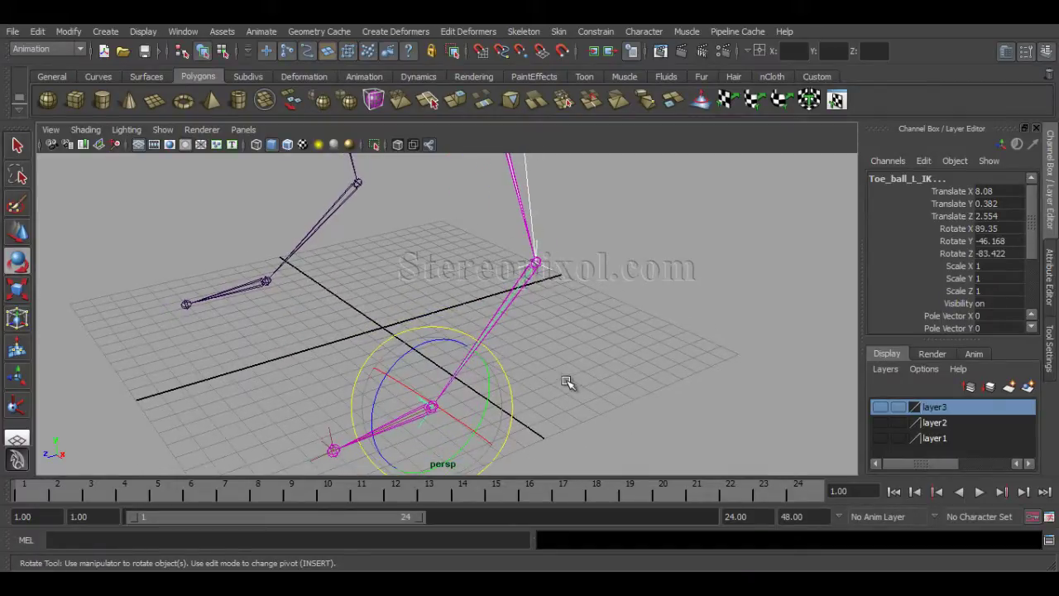
key(ctrl+g)
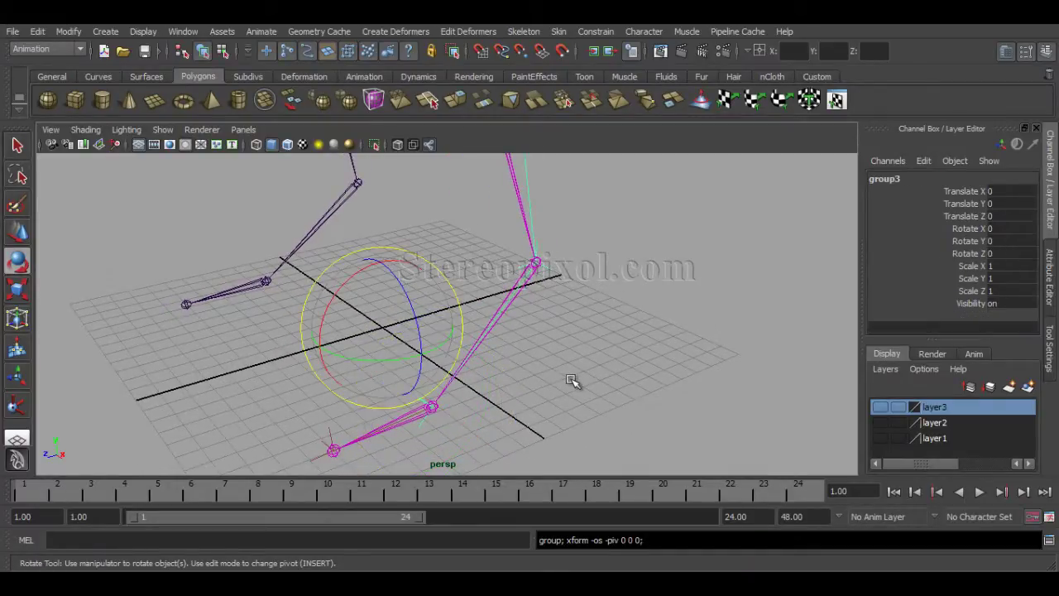
- Rename the new IK handle group as Toe_Ball_grp
alt+right_drag(571, 380, 567, 373)
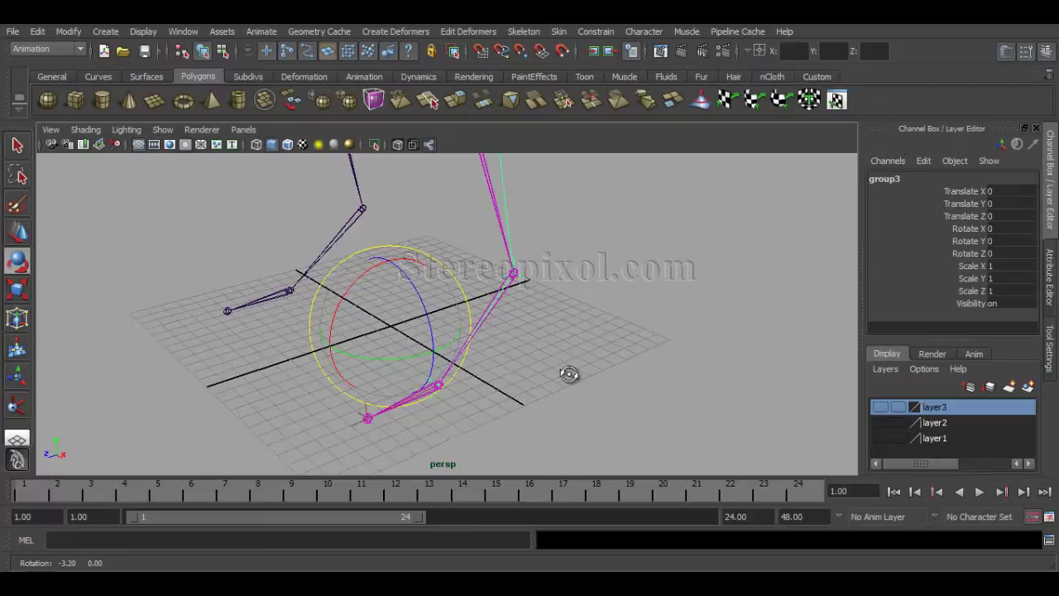
click(908, 180)
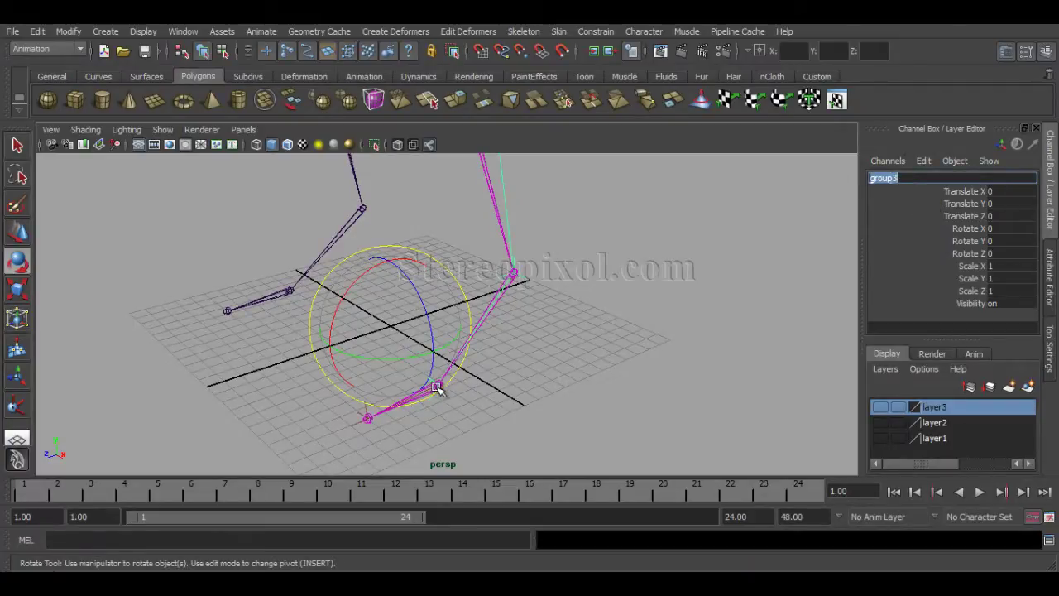
text(Toe_B)
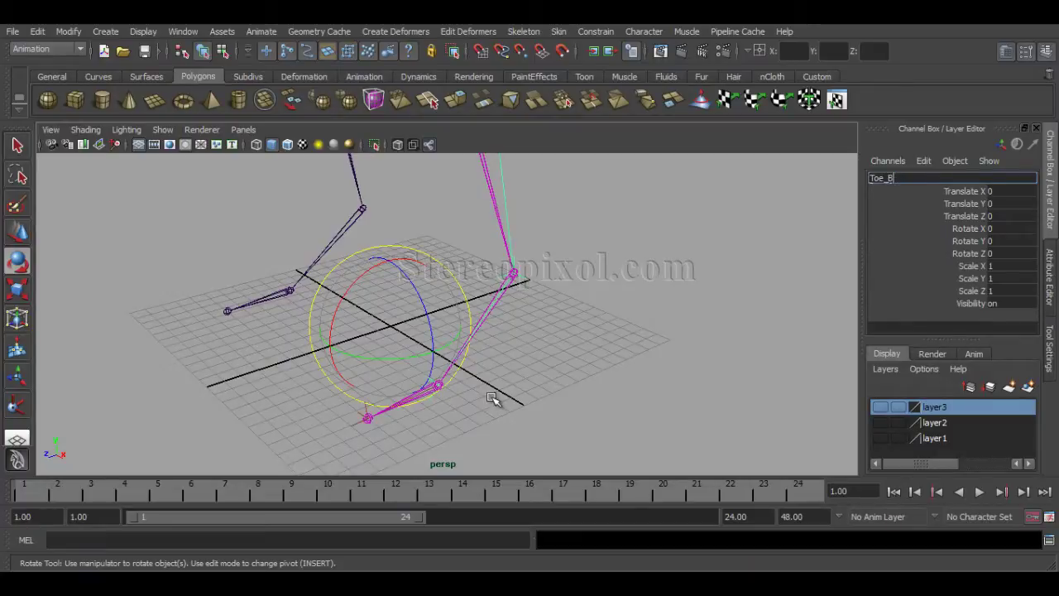
text(all_grp)
key(Return)
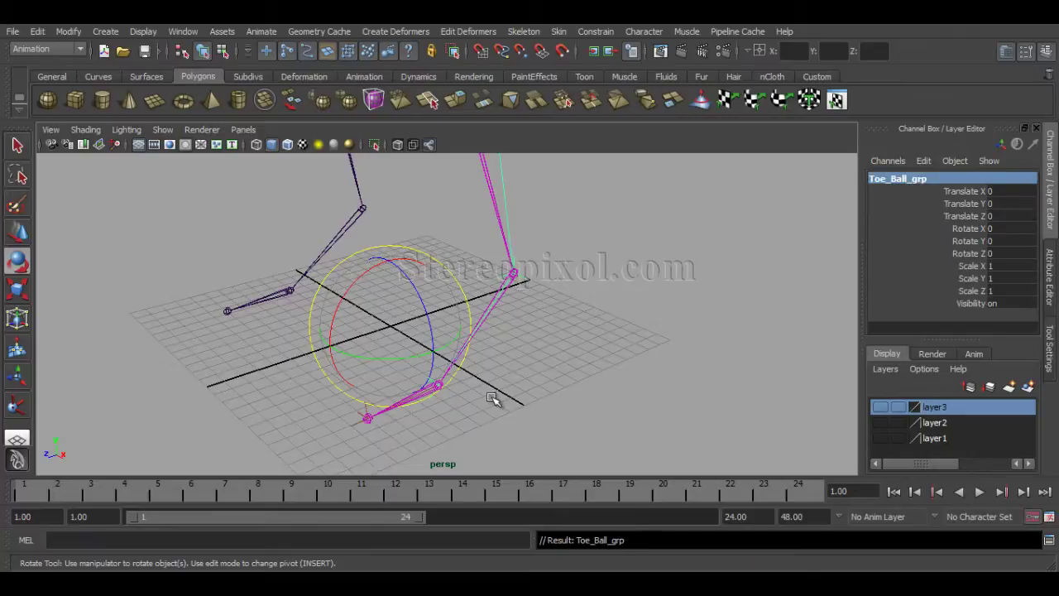
- Snap the pivot of Toe_Ball_grp from the grid origin onto the left toe ball joint
alt+drag(496, 397, 501, 442)
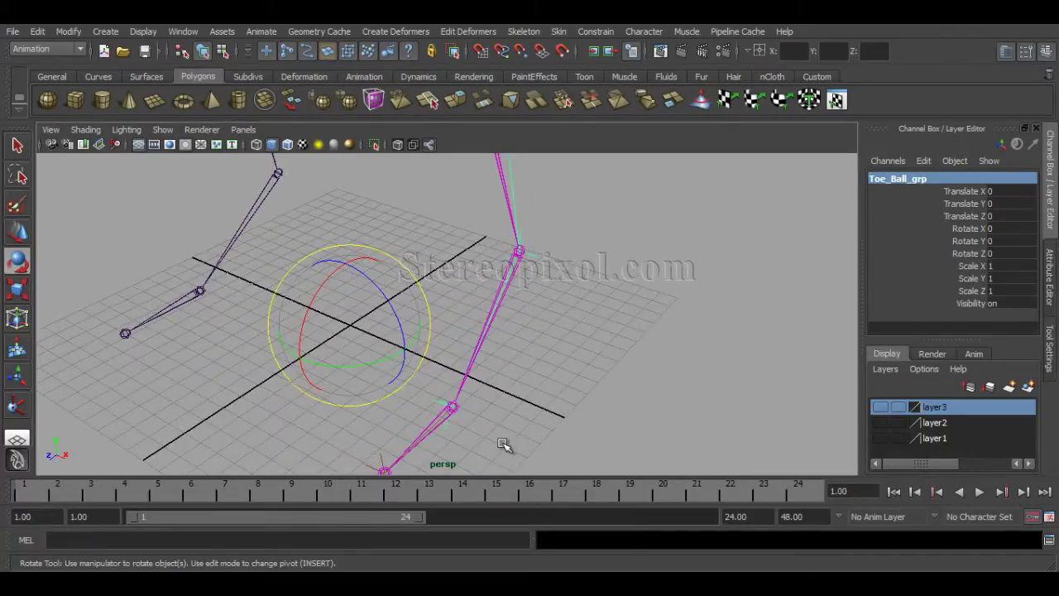
key(Insert)
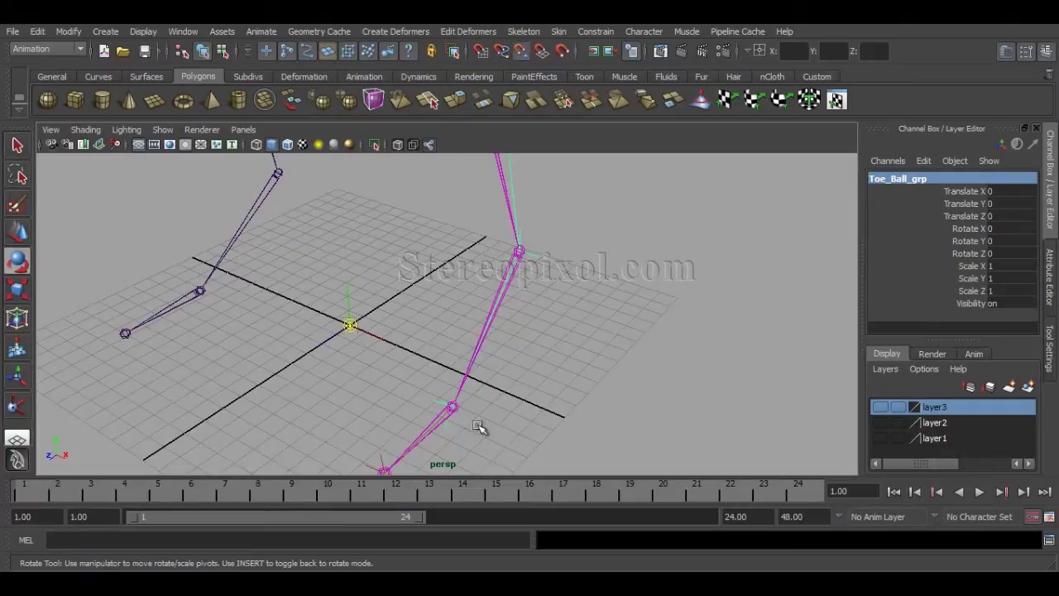
drag(350, 324, 467, 419)
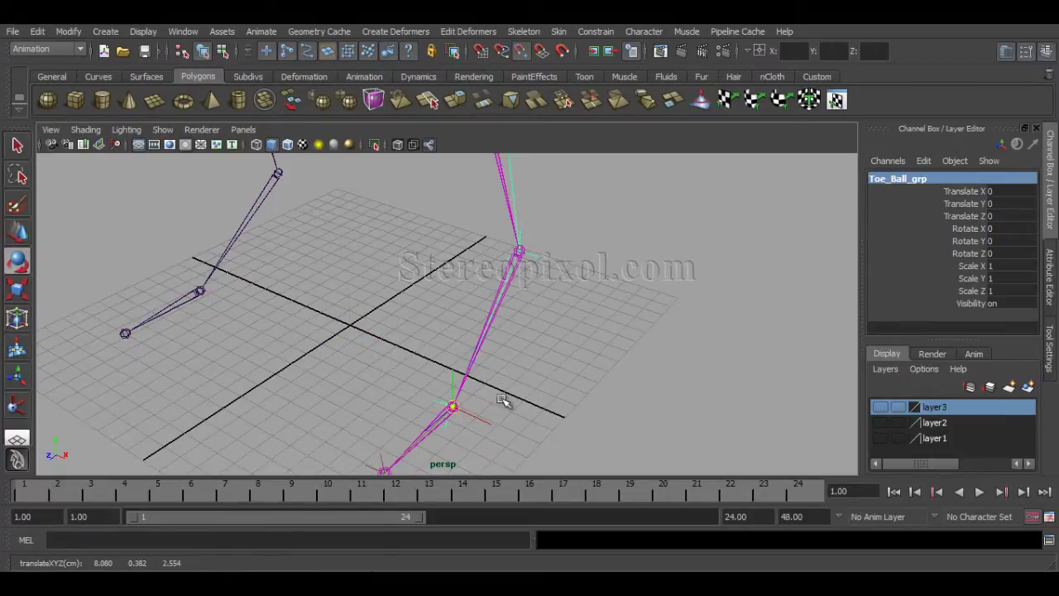
key(Insert)
- Try rotating Toe_Ball_grp about 8 degrees around the X axis, and undo the rotation
alt+drag(504, 390, 551, 357)
alt+middle_drag(551, 357, 581, 269)
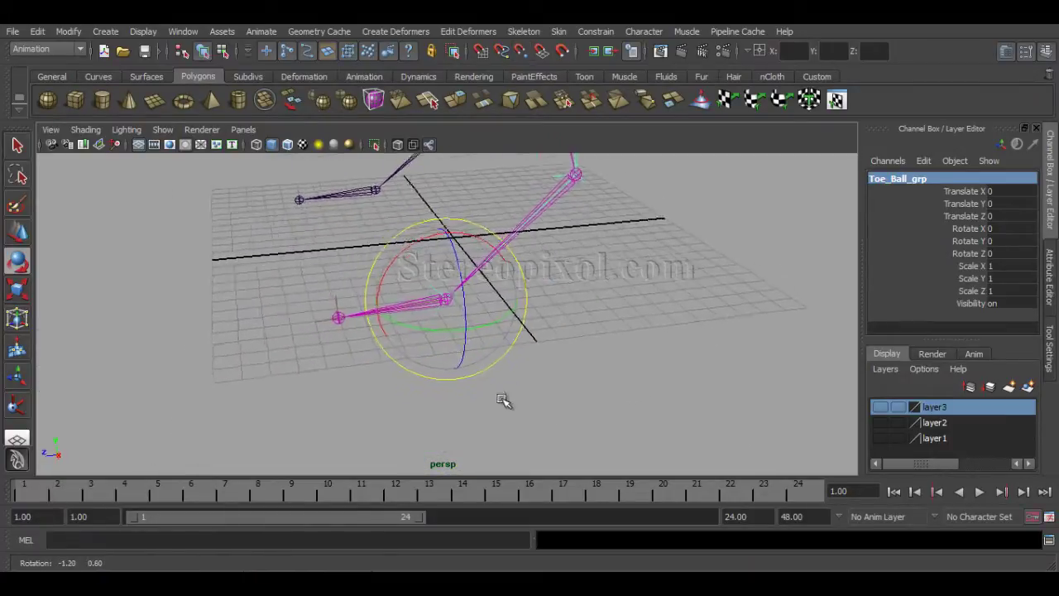
alt+drag(504, 402, 467, 412)
alt+right_drag(476, 418, 499, 420)
alt+drag(499, 420, 491, 328)
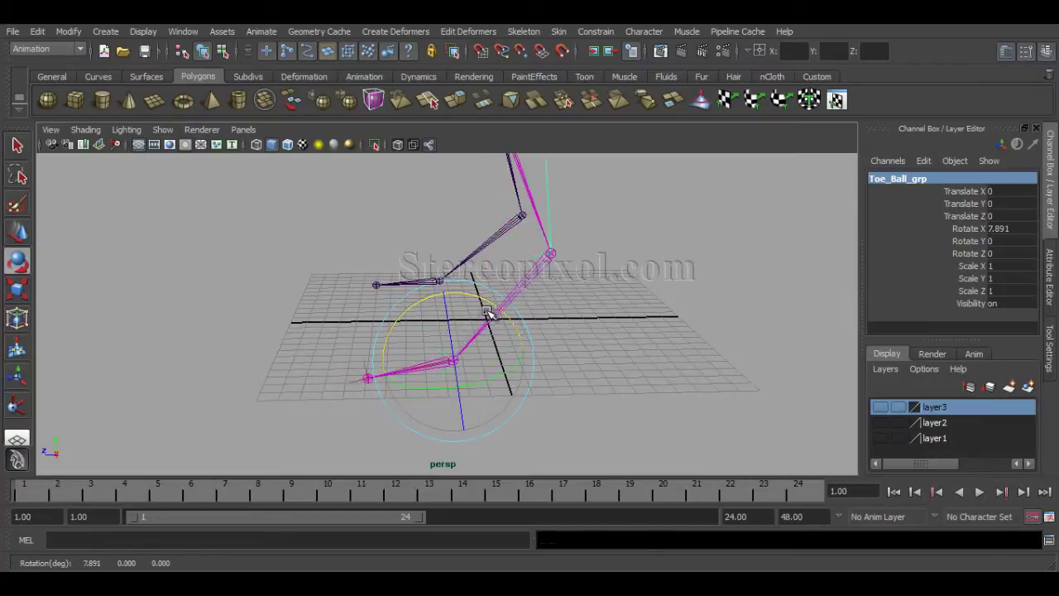
key(ctrl+z)
- Select the Toe_ball_L_IK handle and go up the hierarchy to its parent group
alt+drag(454, 359, 633, 392)
click(628, 357)
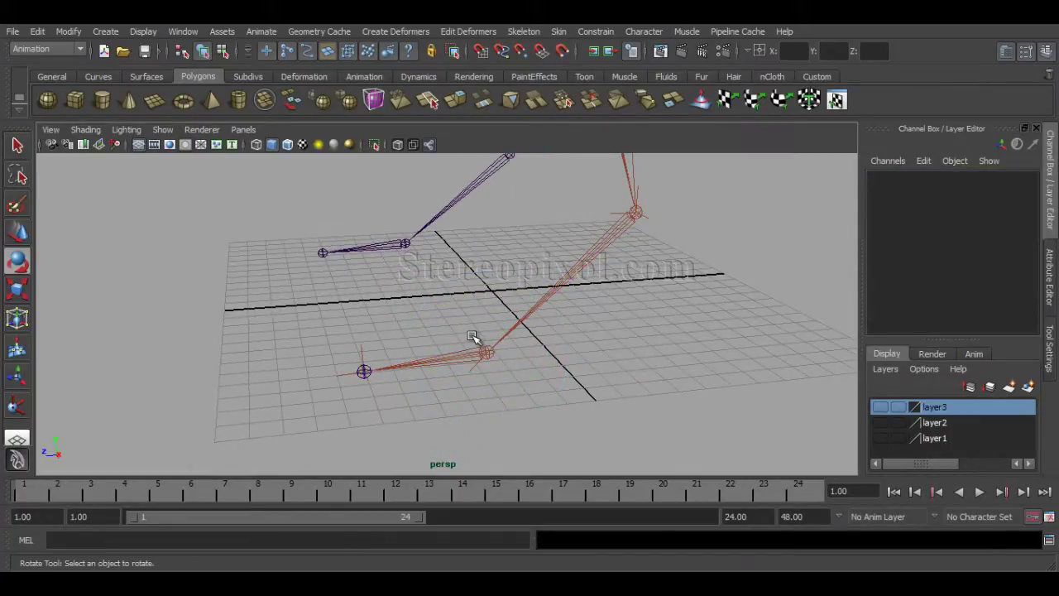
click(478, 339)
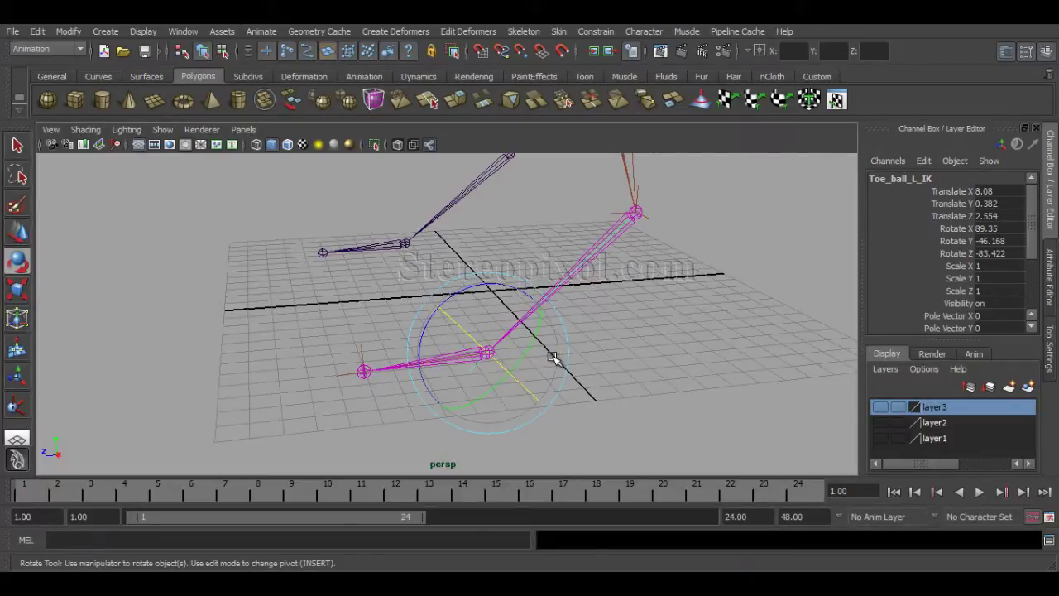
key(Up)
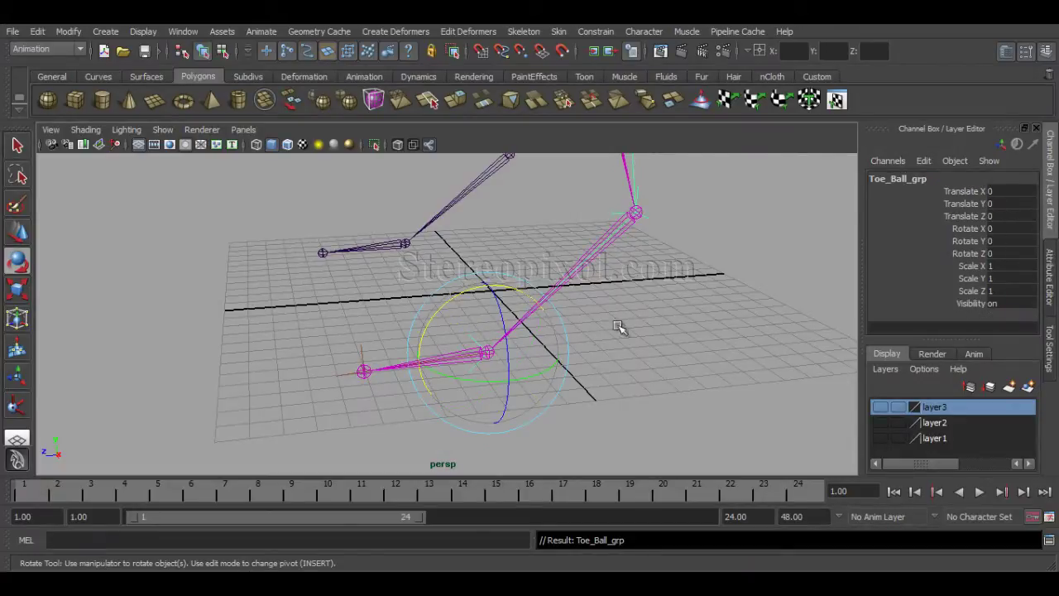
alt+drag(720, 349, 366, 359)
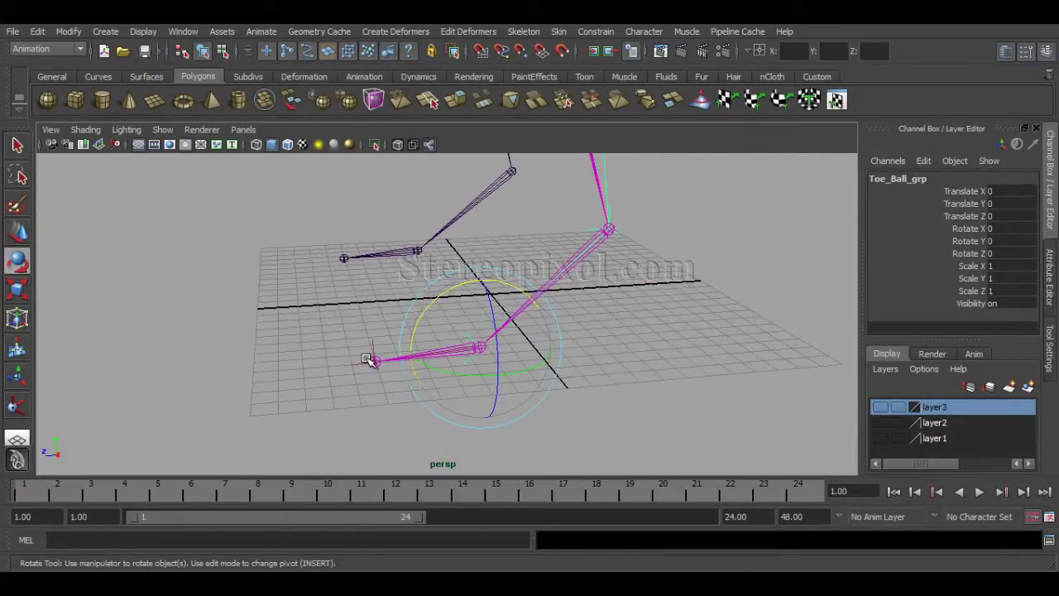
- Examine the toe tip, ankle and toe ball IK handles to check which of them belong to Toe_Ball_grp
click(379, 349)
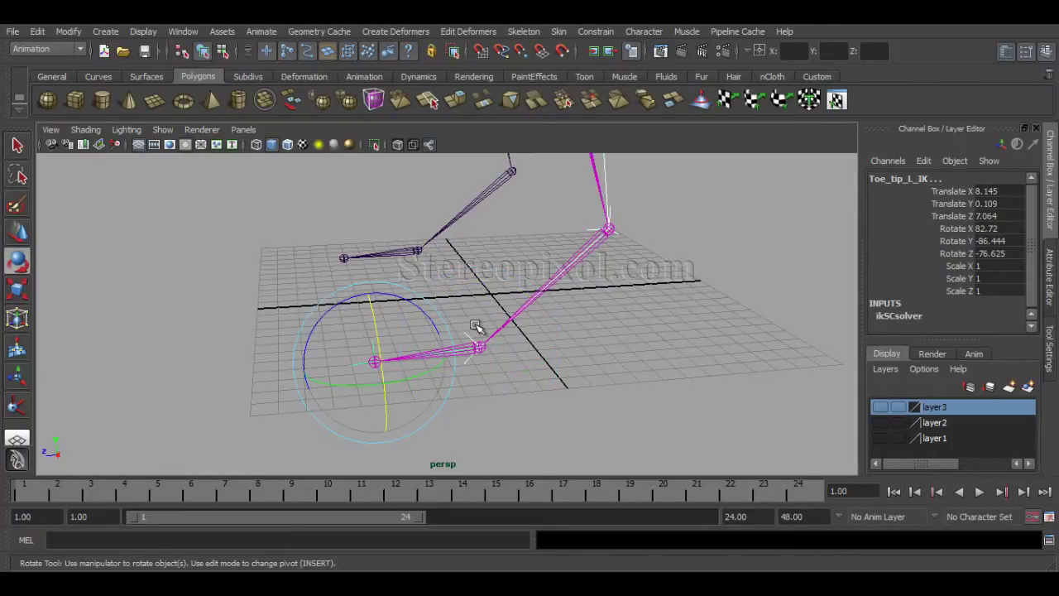
click(590, 230)
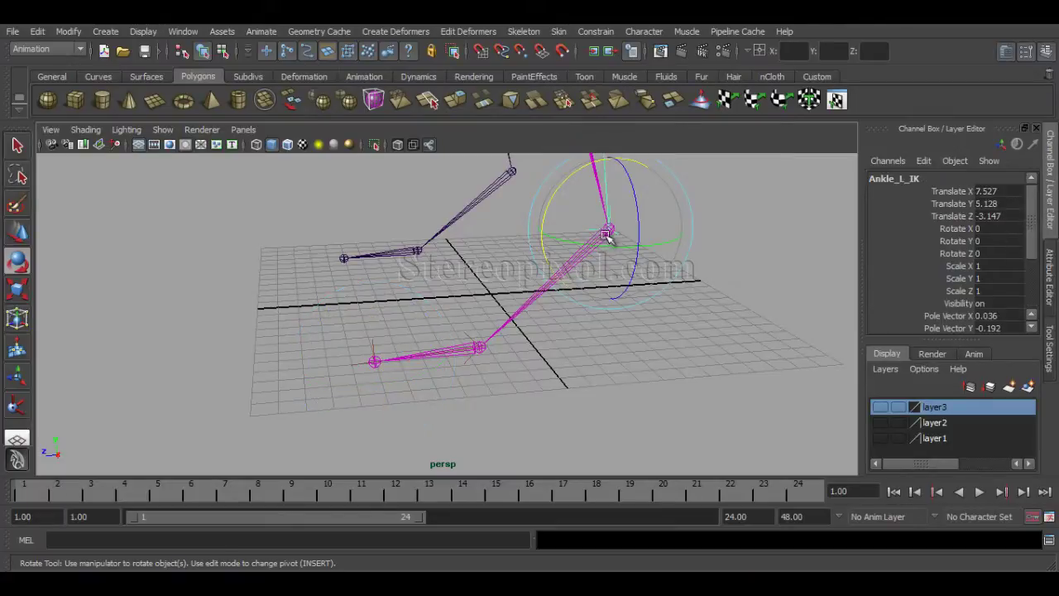
click(471, 334)
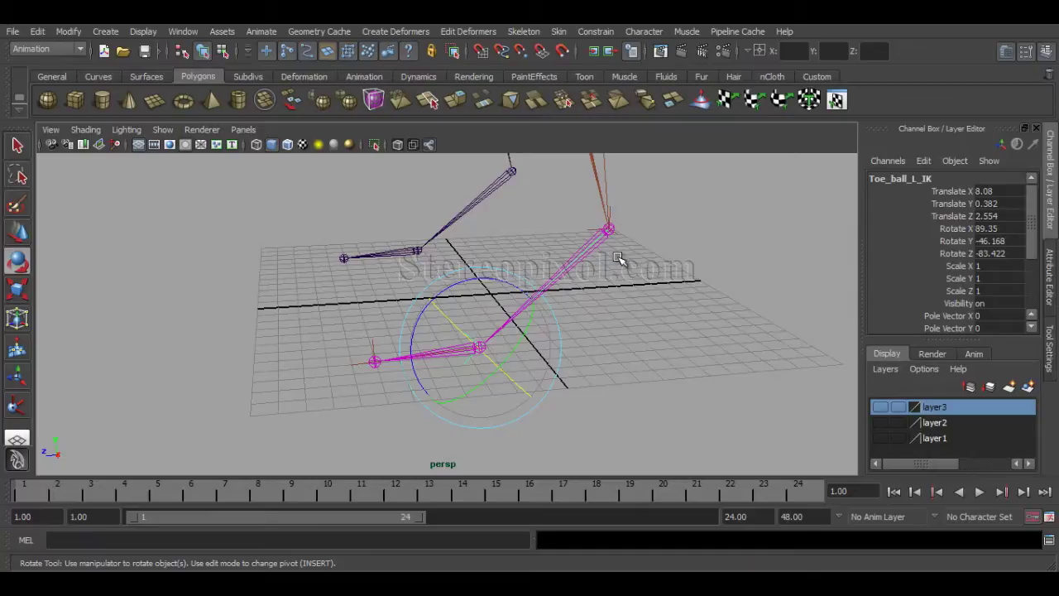
click(590, 229)
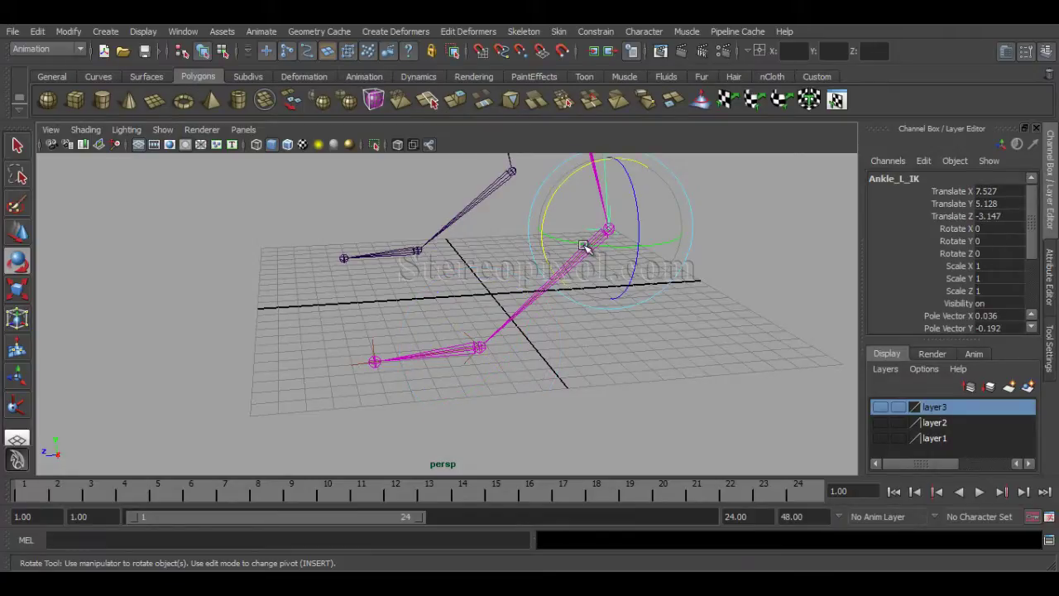
key(Up)
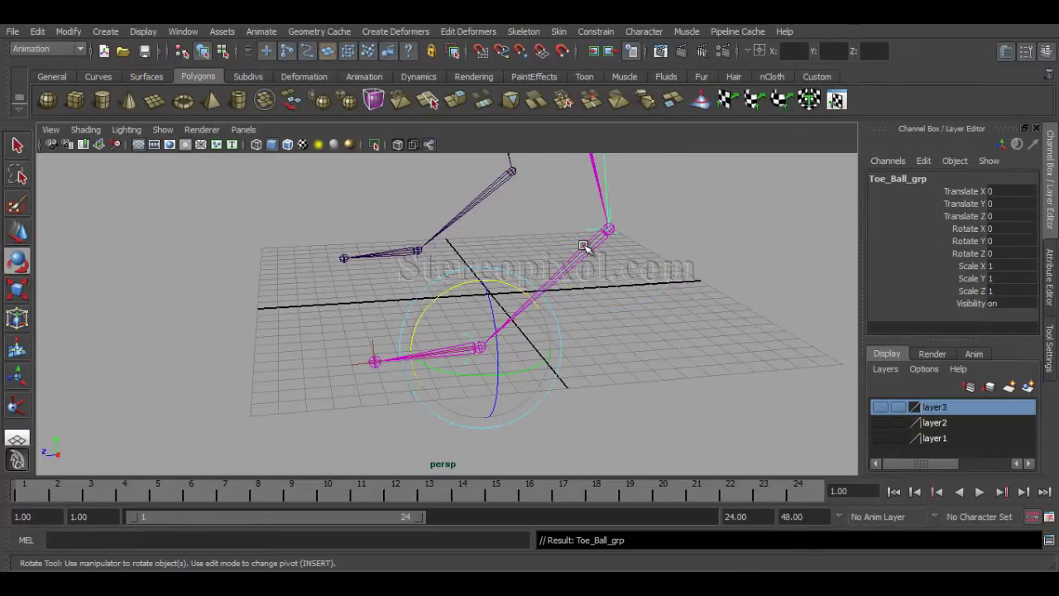
click(373, 359)
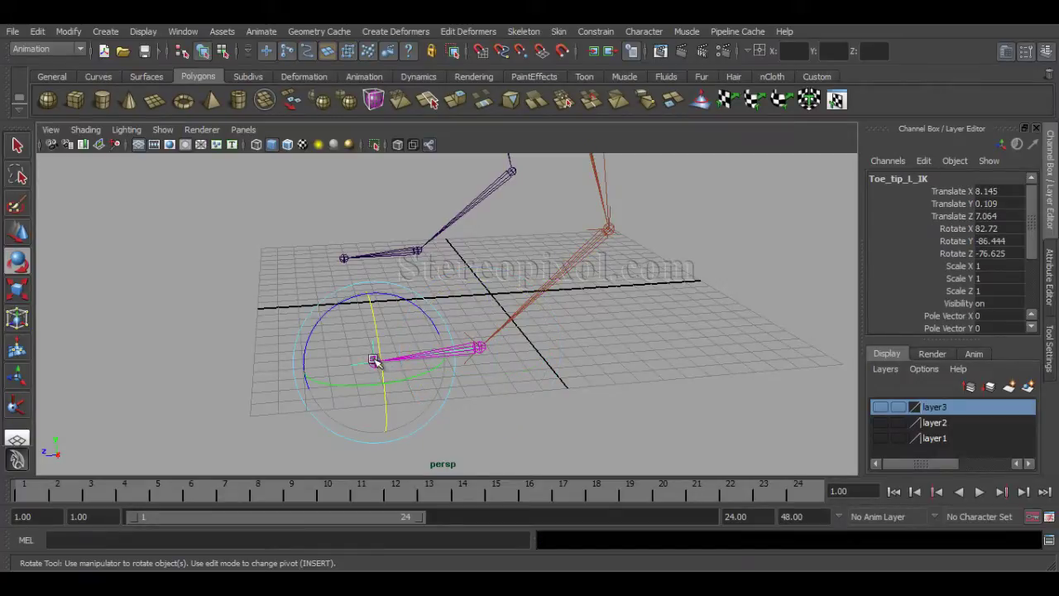
click(594, 234)
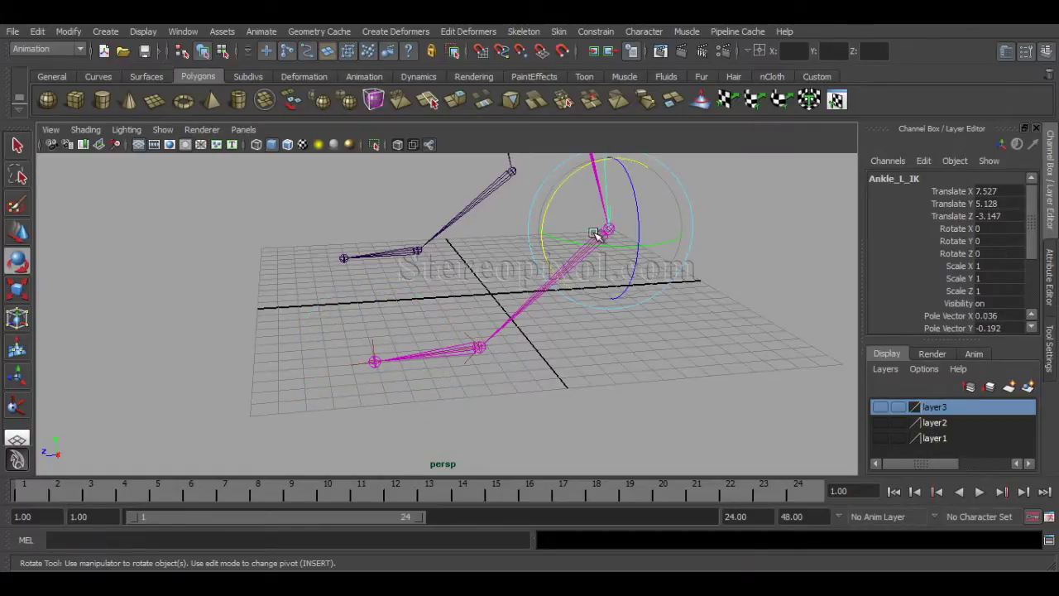
key(Up)
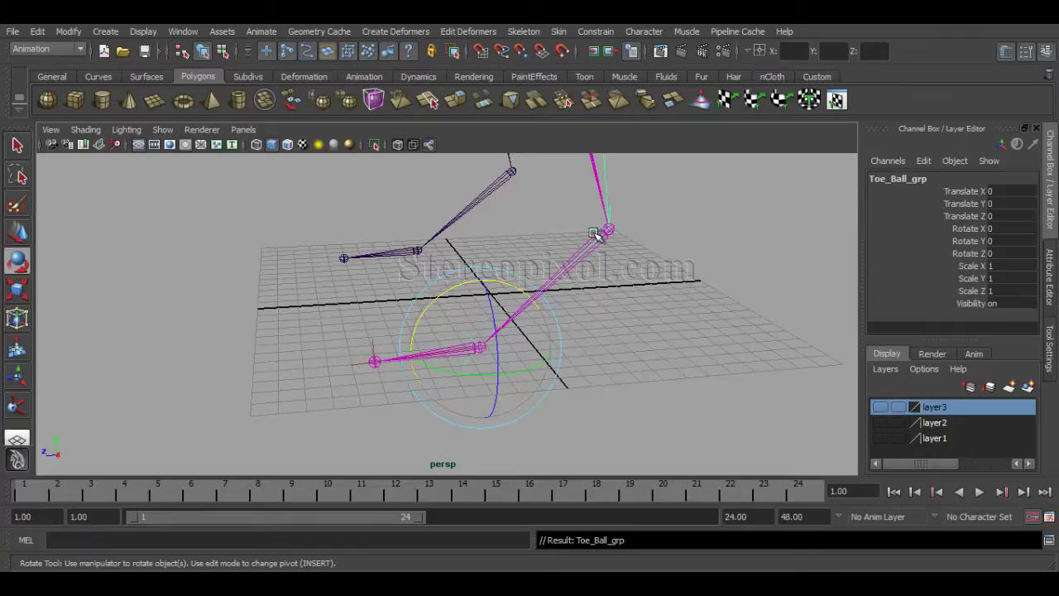
click(373, 360)
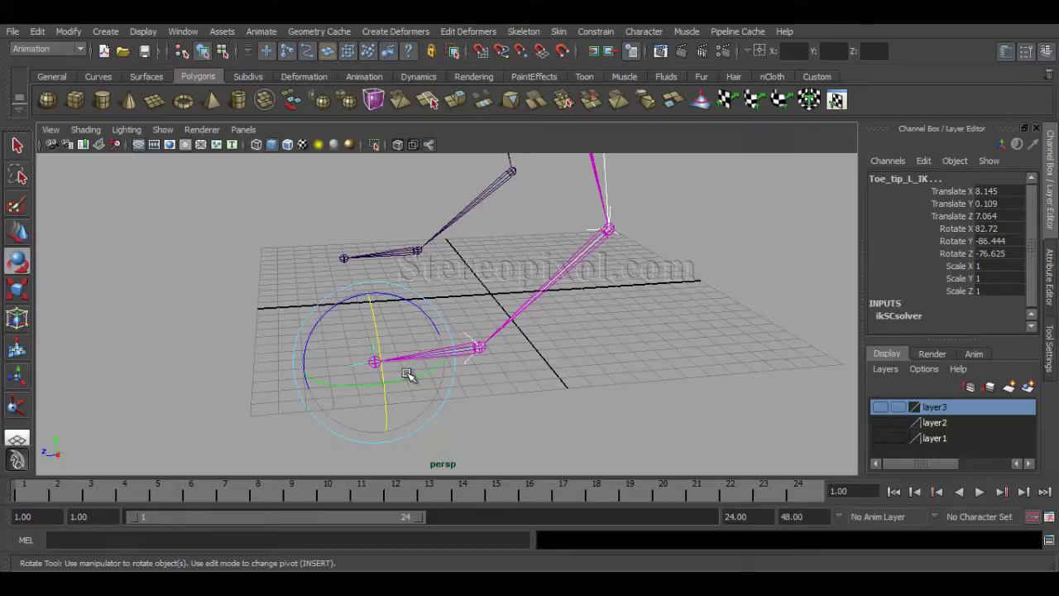
alt+drag(383, 374, 407, 400)
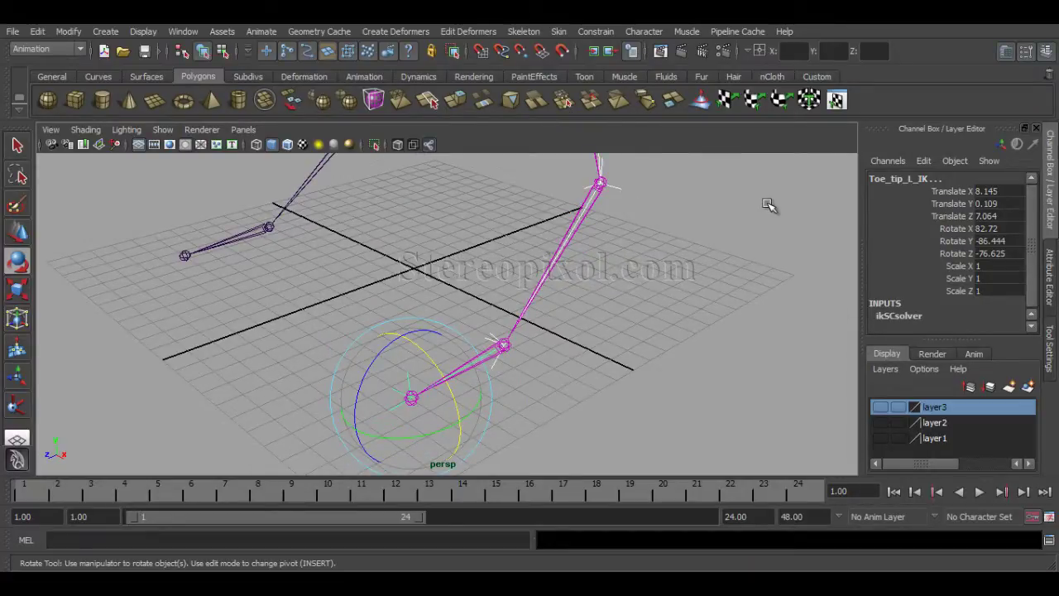
- Open the Hypergraph hierarchy and frame Toe_Ball_grp with its child IK handles
click(186, 33)
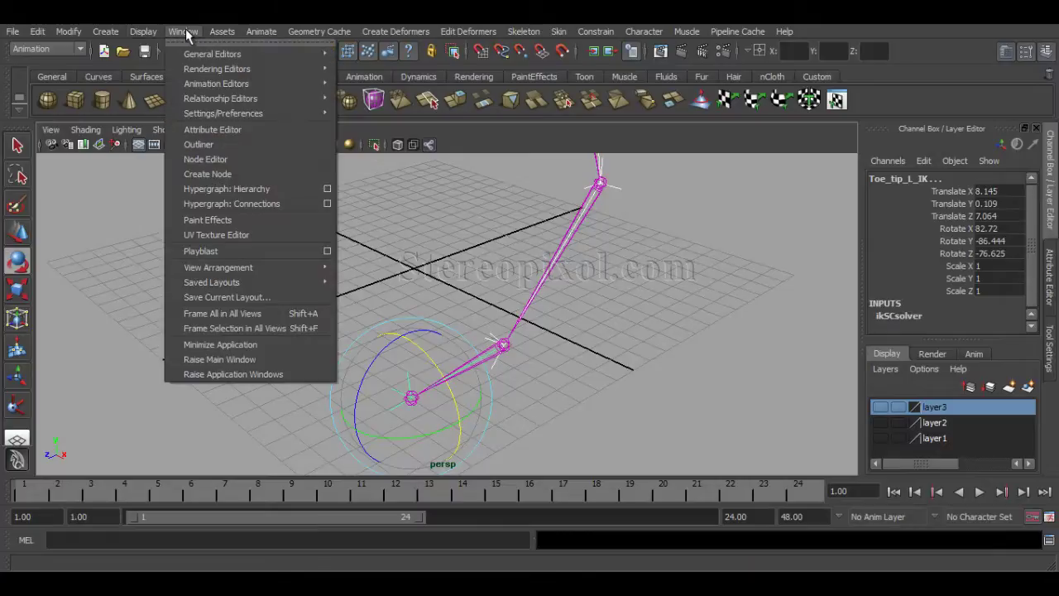
click(242, 190)
key(f)
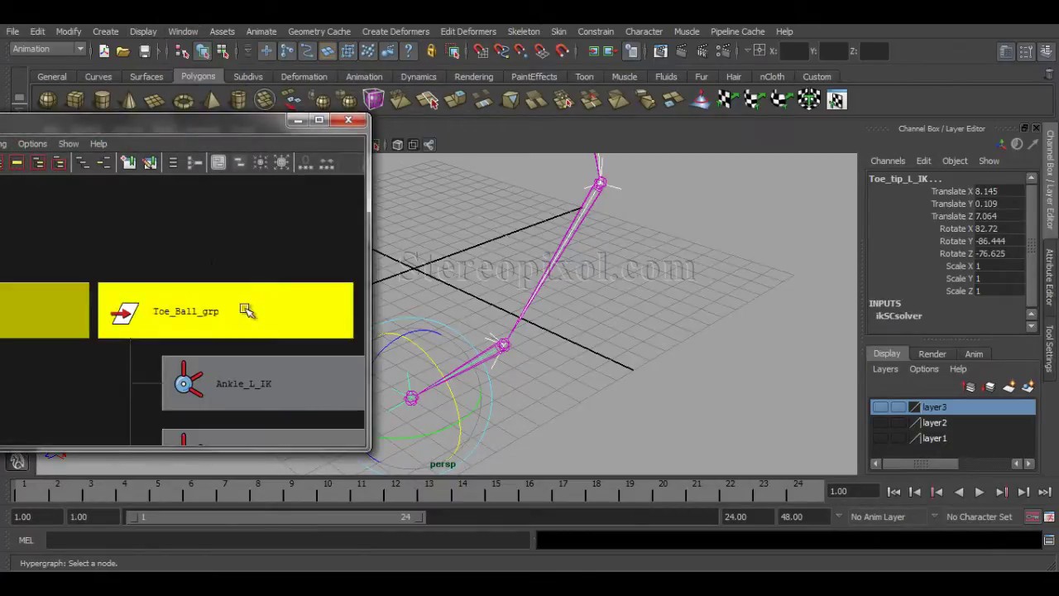
alt+right_drag(246, 264, 128, 269)
alt+middle_drag(224, 334, 220, 285)
alt+right_drag(279, 307, 267, 306)
- Inspect the Ankle_L_IK and Toe_ball_L_IK nodes under Toe_Ball_grp, and compare them with the separate Toe_tip_L_IK node
click(203, 307)
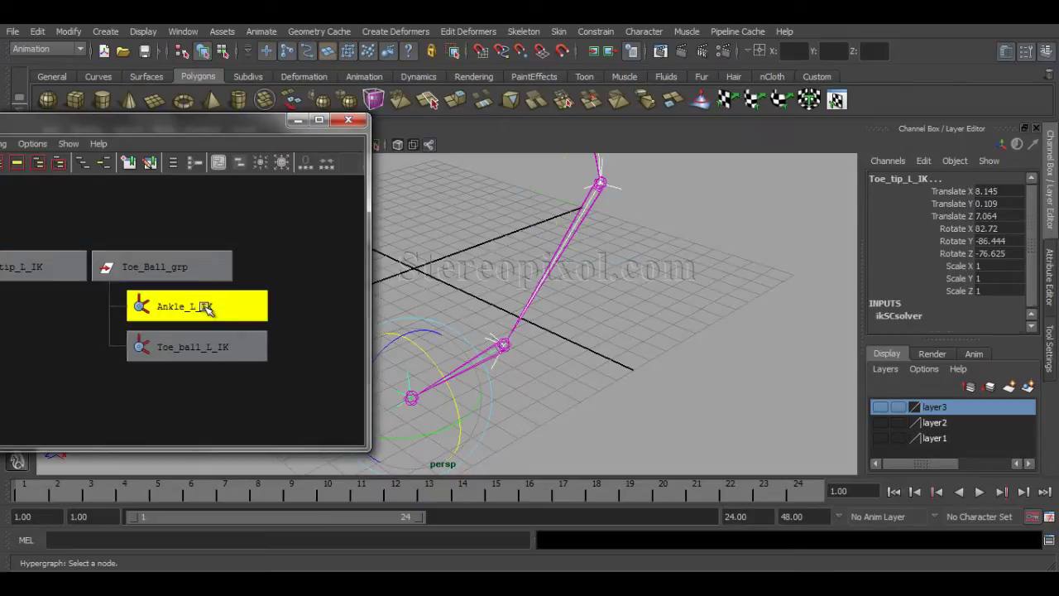
key(e)
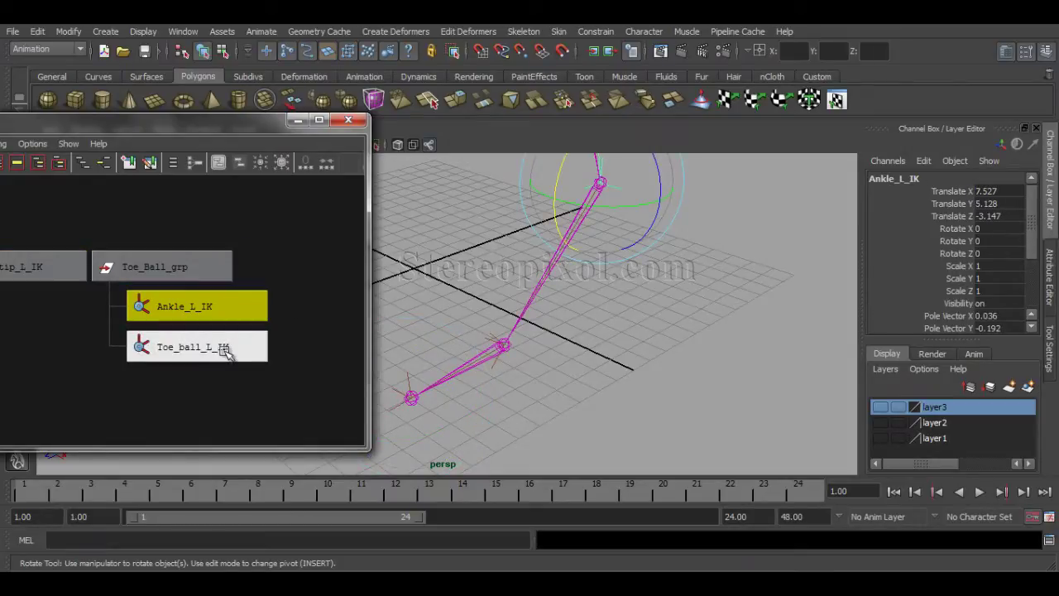
click(224, 349)
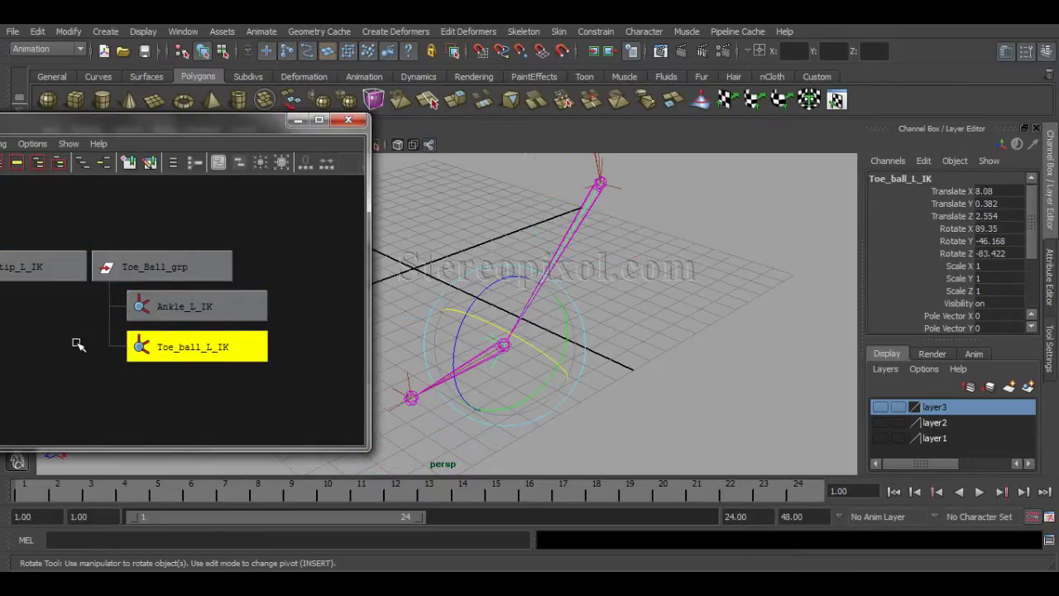
alt+middle_drag(78, 345, 173, 350)
click(268, 274)
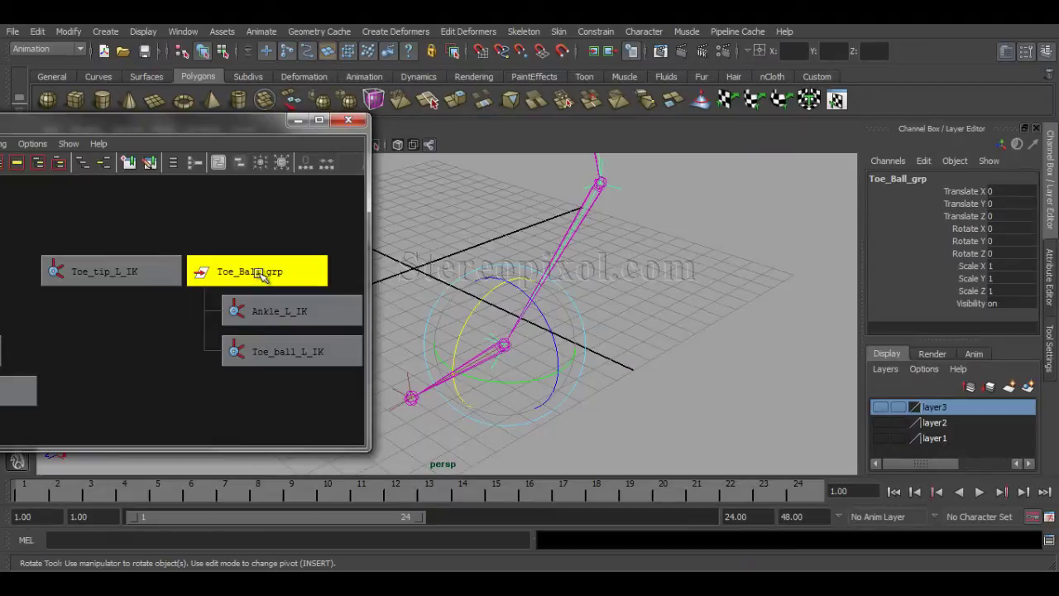
click(291, 352)
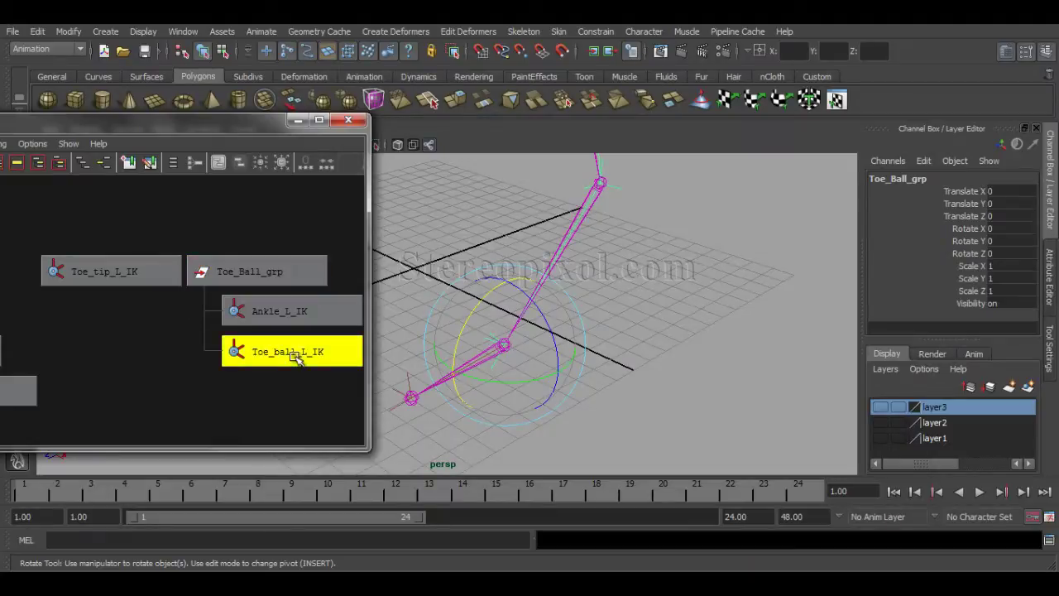
- Group Toe_Ball_grp together with Toe_tip_L_IK and name the new group Toe_tip_grp
click(271, 315)
click(252, 277)
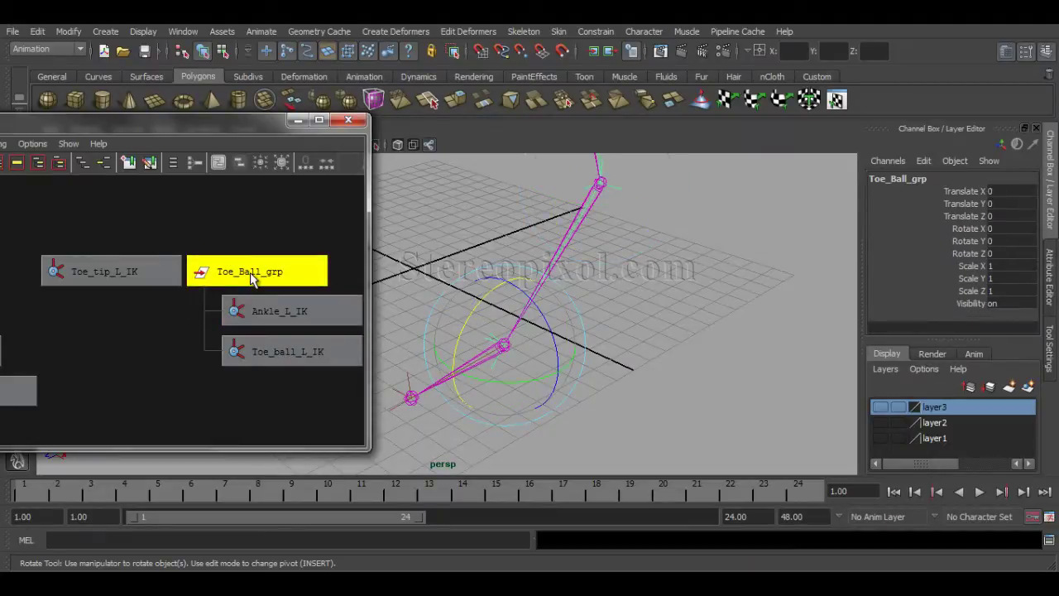
middle_drag(252, 277, 53, 294)
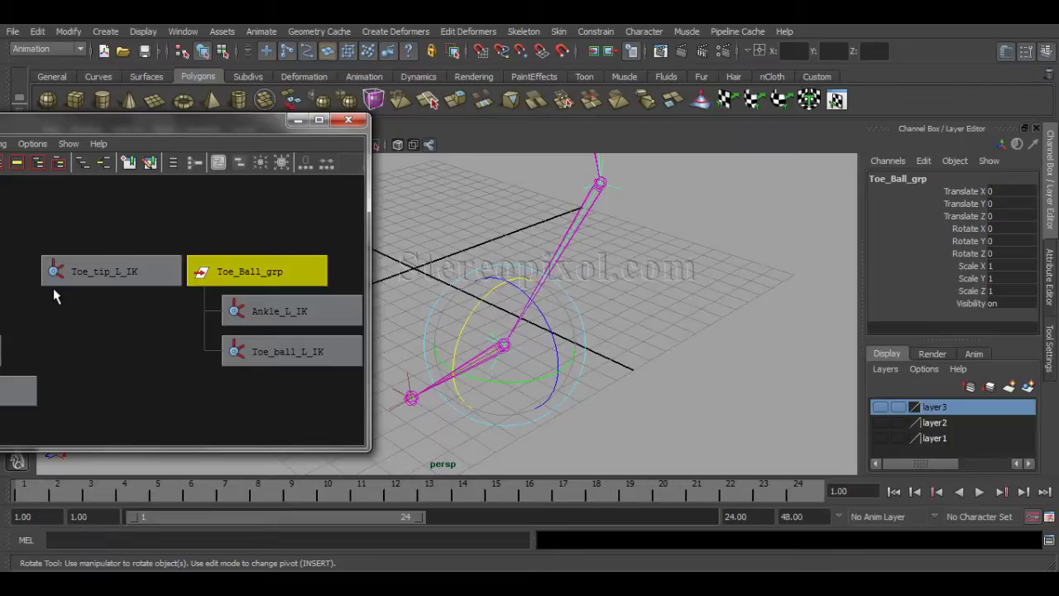
shift+click(114, 272)
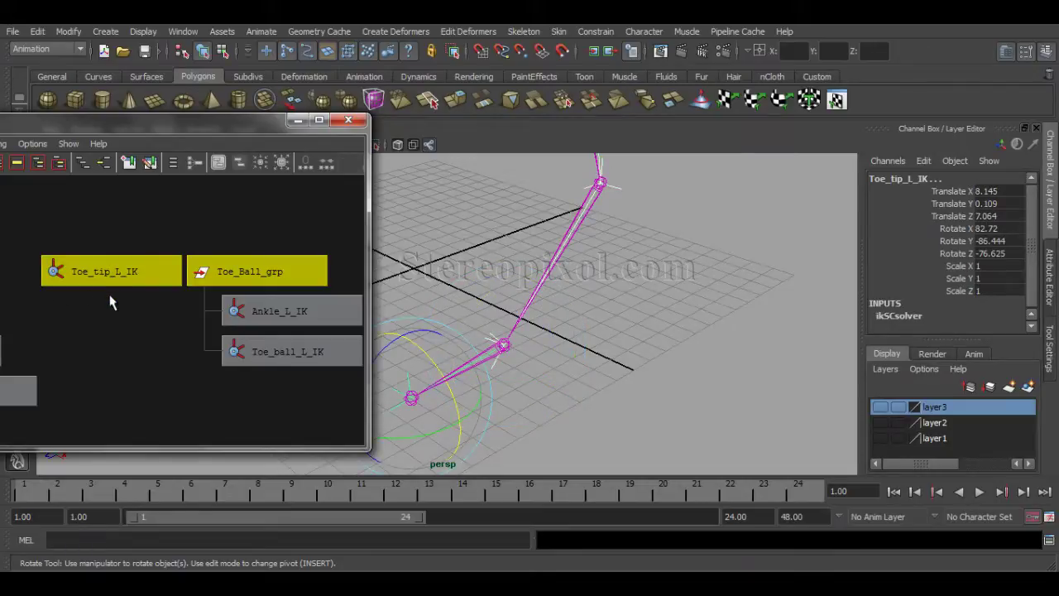
key(ctrl+g)
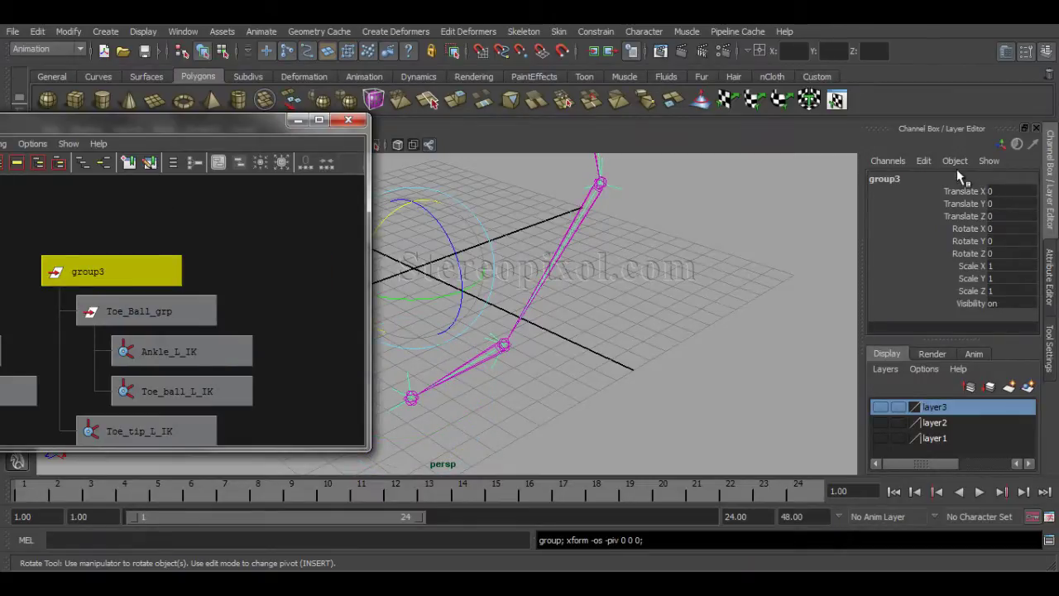
double_click(909, 179)
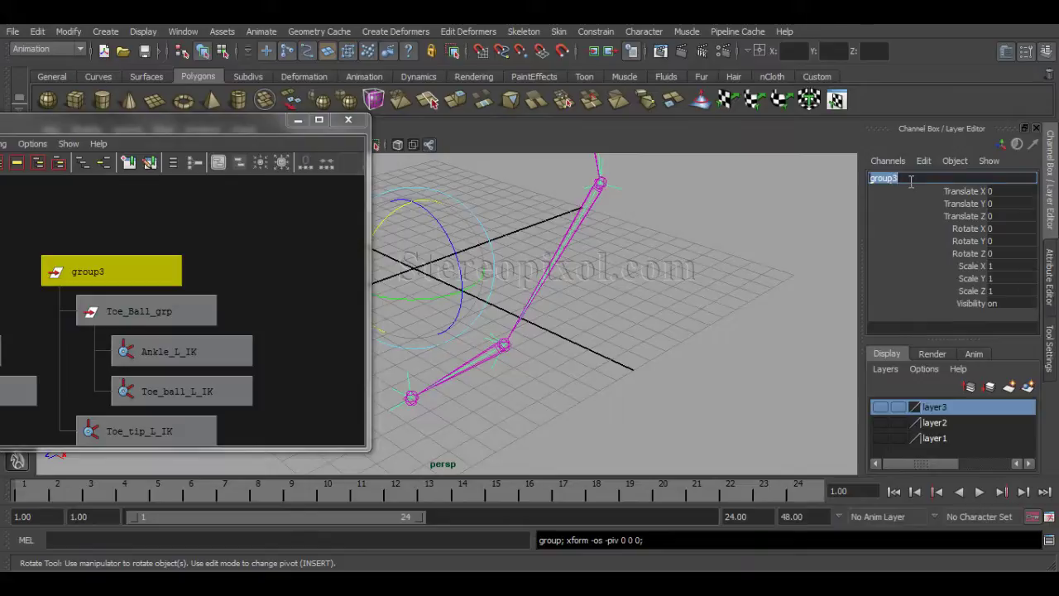
text(Toe_tip_)
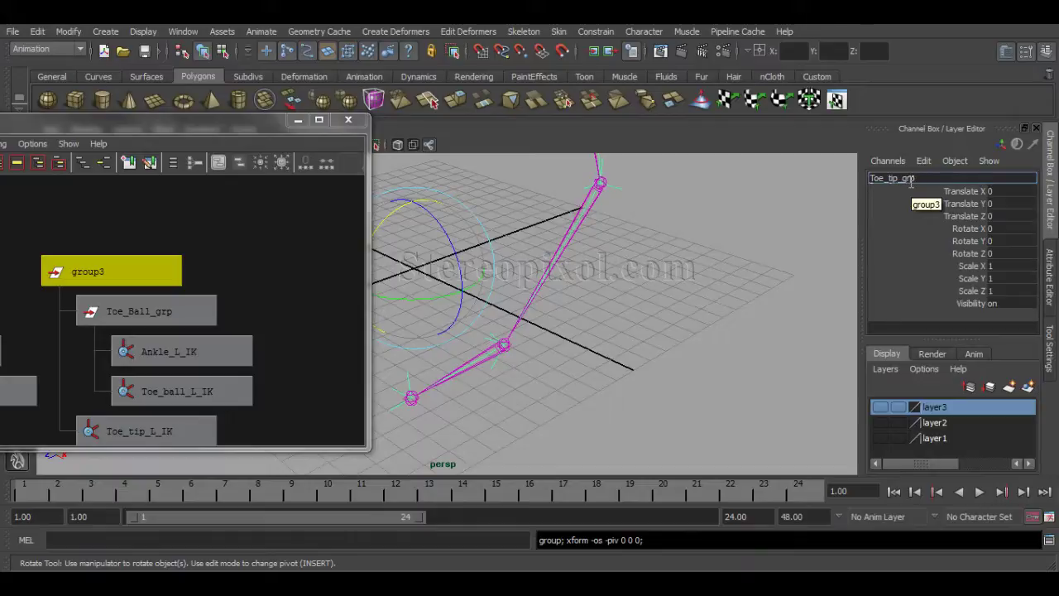
key(Return)
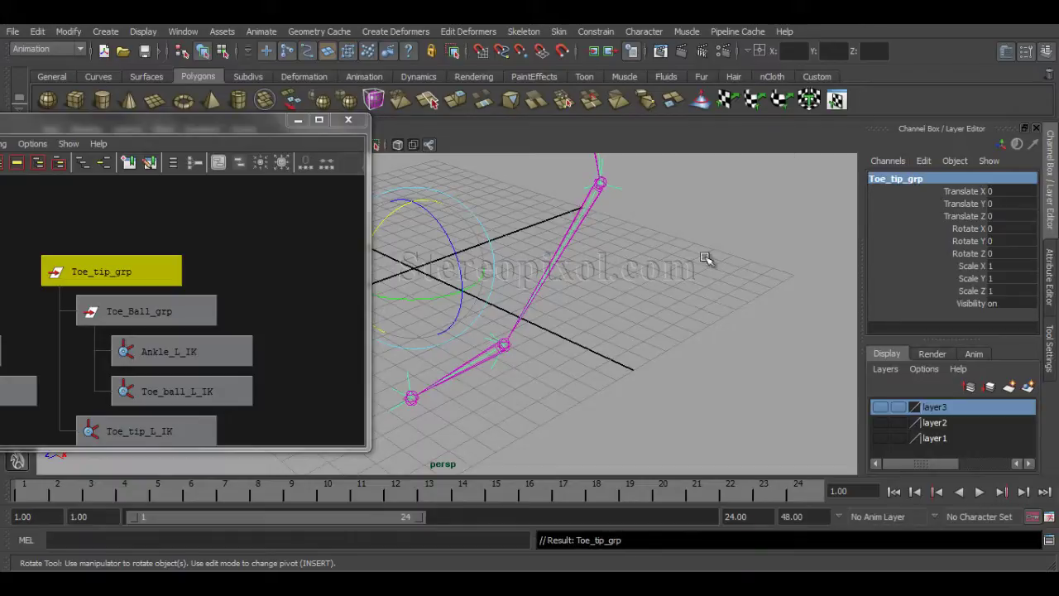
- Move the pivot of Toe_tip_grp from the origin onto the left toe tip joint and return to the Rotate tool
alt+drag(704, 259, 622, 289)
key(Insert)
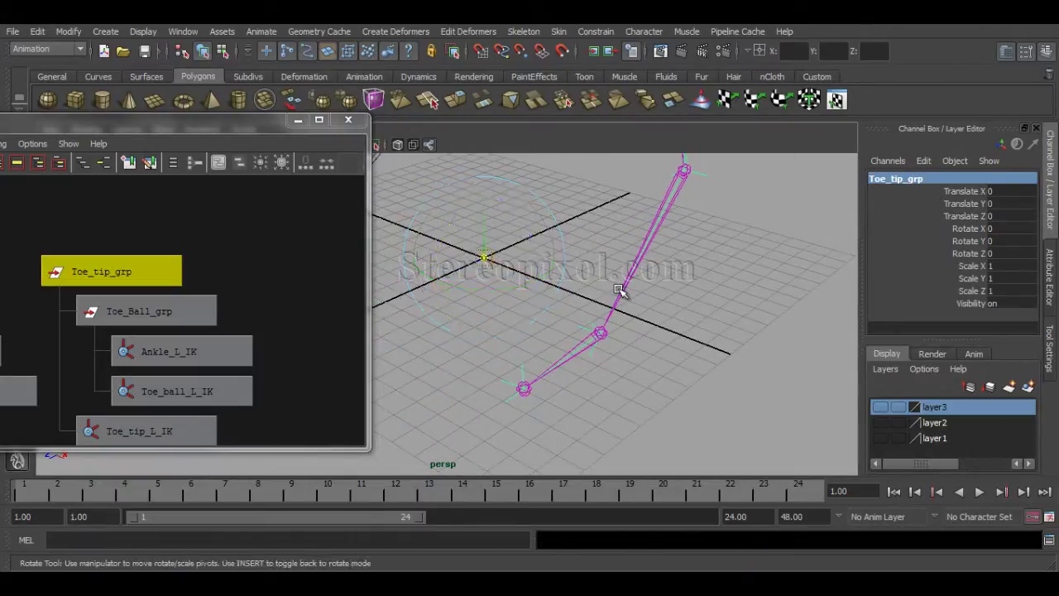
drag(485, 258, 521, 390)
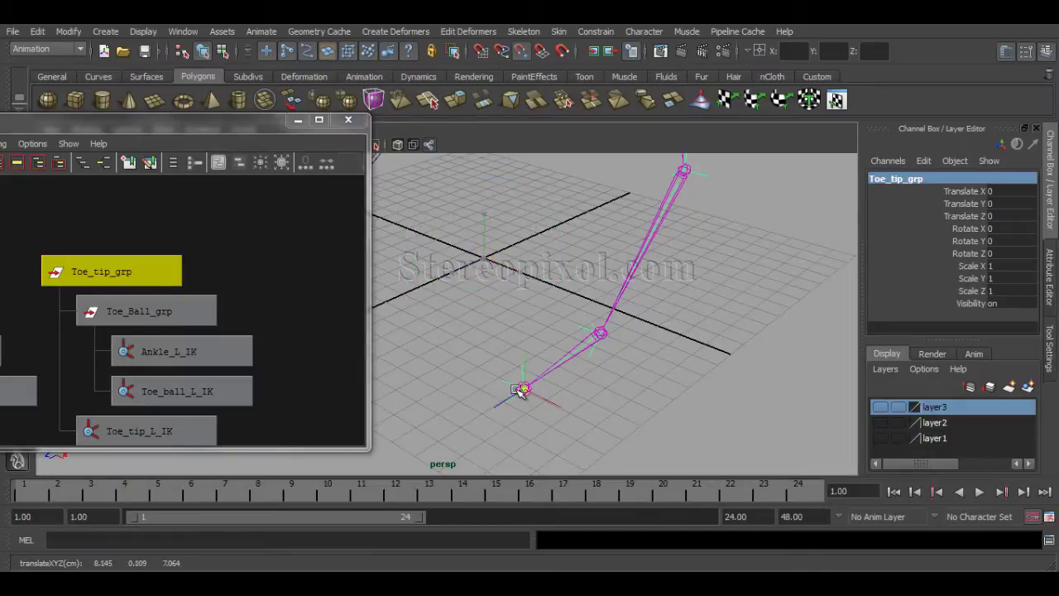
key(e)
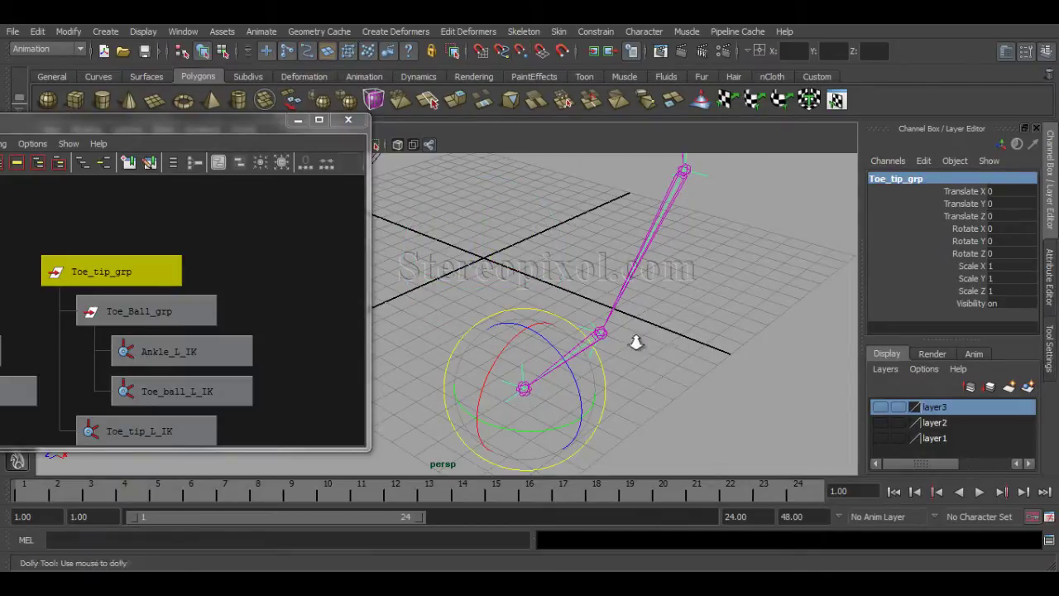
- Test-rotate Toe_tip_grp about 26° and Toe_Ball_grp about 33° around X, undoing each rotation
alt+drag(616, 373, 609, 279)
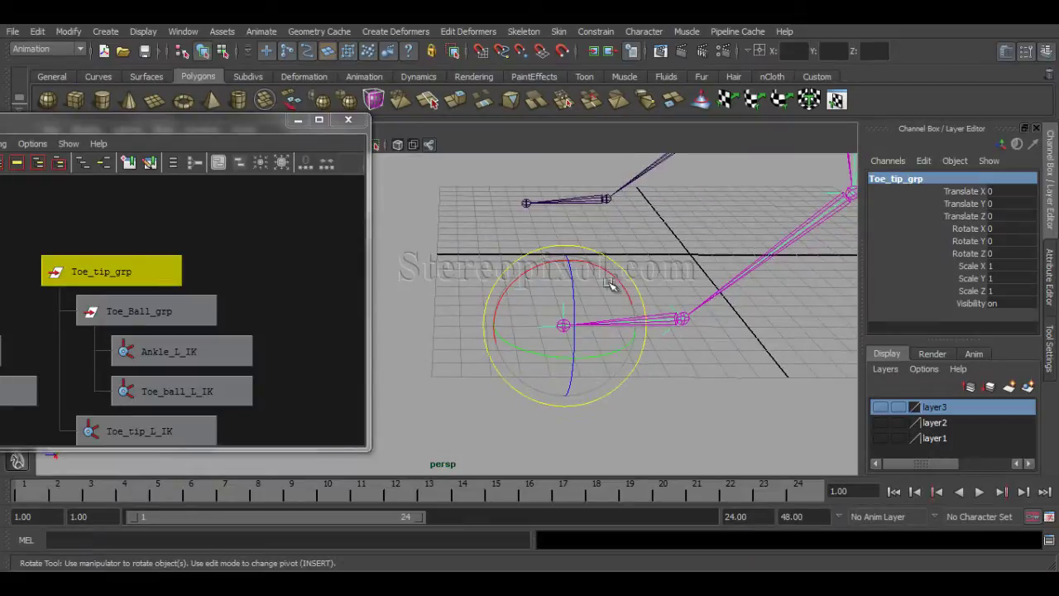
alt+drag(751, 345, 546, 316)
key(ctrl+z)
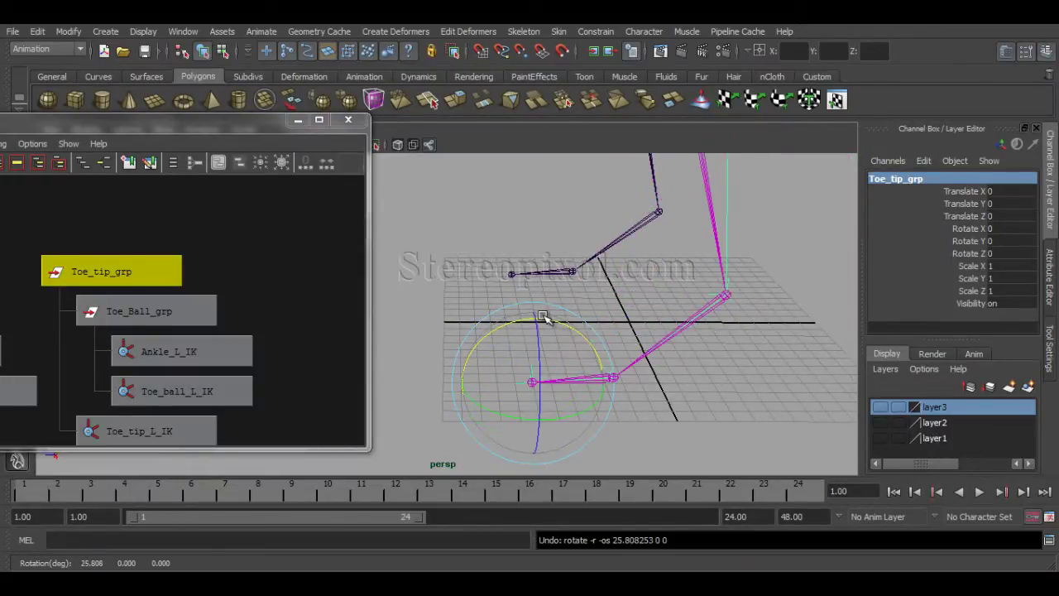
click(193, 309)
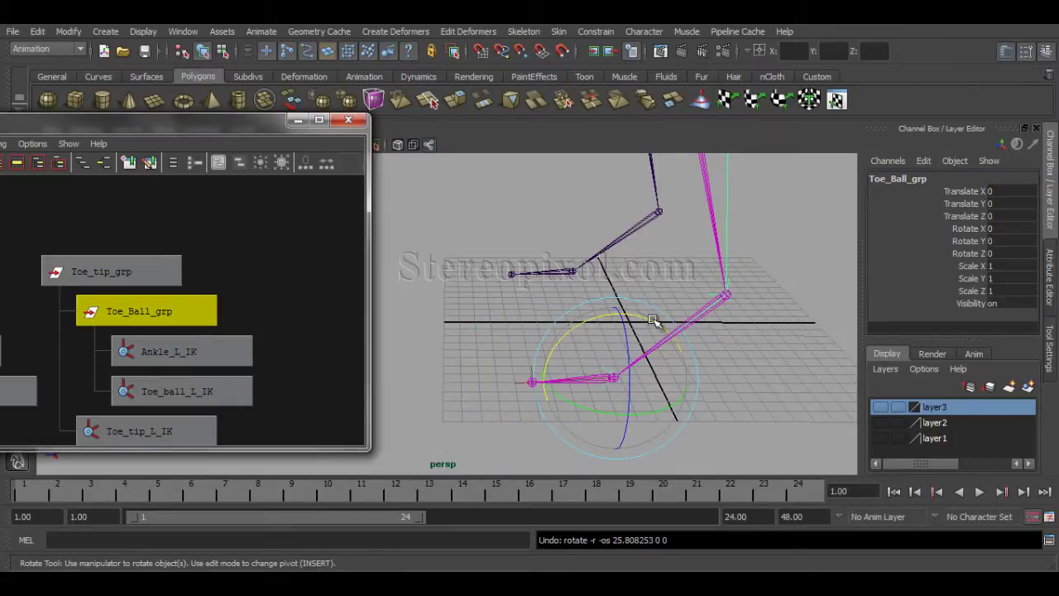
drag(657, 319, 619, 318)
key(ctrl+z)
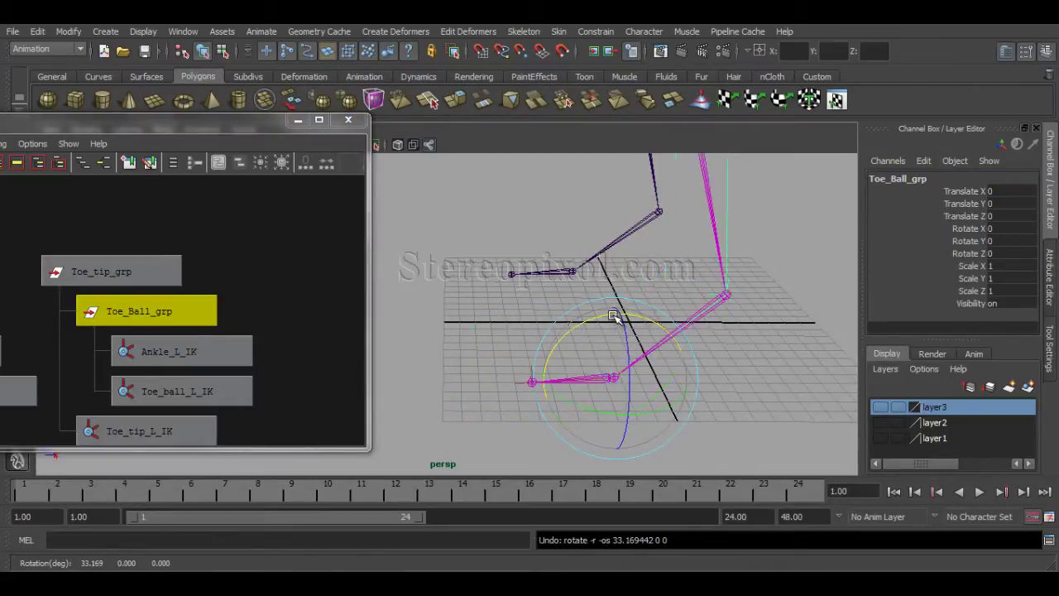
- Go up from Toe_Ball_grp to Toe_tip_grp, test-rotate it about 24° around X, and undo the rotation
alt+right_drag(739, 314, 654, 312)
alt+drag(654, 313, 709, 354)
key(Up)
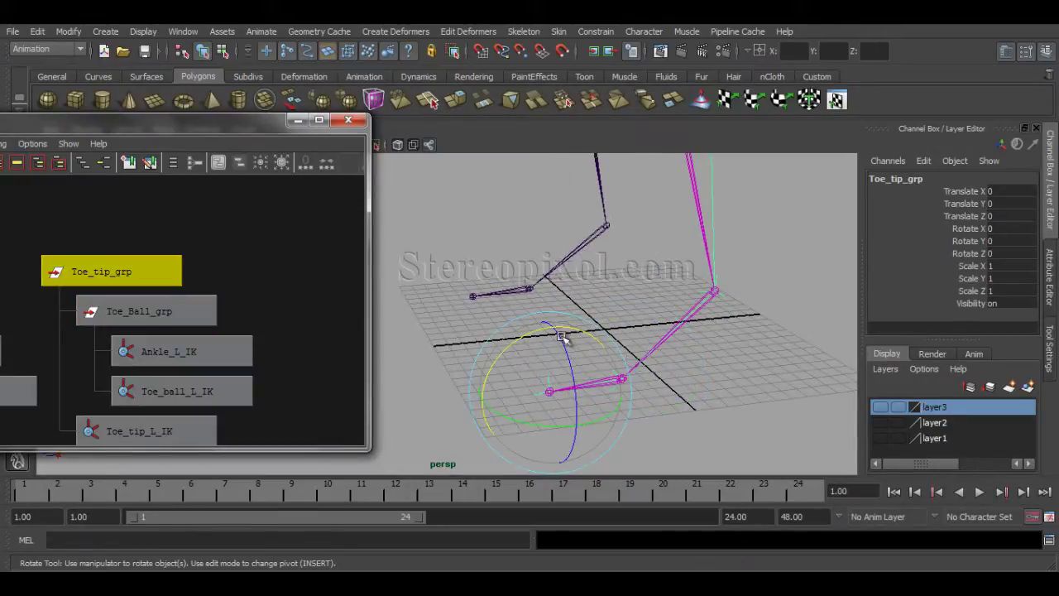
drag(579, 331, 548, 329)
key(ctrl+z)
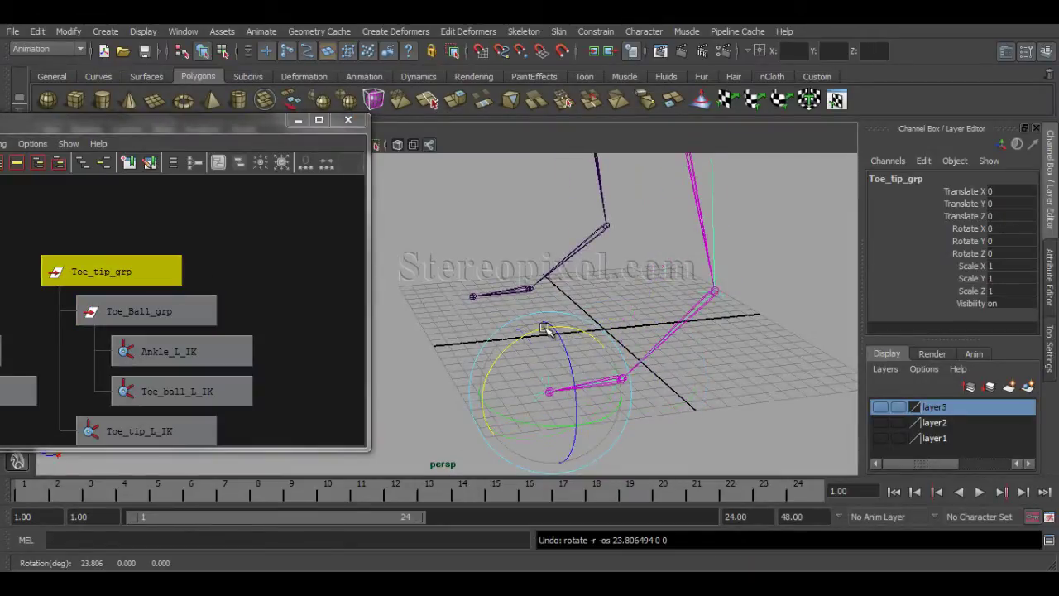
- Show layer1 and examine the left foot mesh alongside the complete Toe_tip_grp hierarchy in the Hypergraph
alt+right_drag(543, 331, 644, 346)
mouse_move(645, 345)
alt+mouse_down()
mouse_move(642, 335)
mouse_move(620, 353)
mouse_move(630, 362)
alt+mouse_up()
click(879, 437)
alt+drag(668, 402, 626, 430)
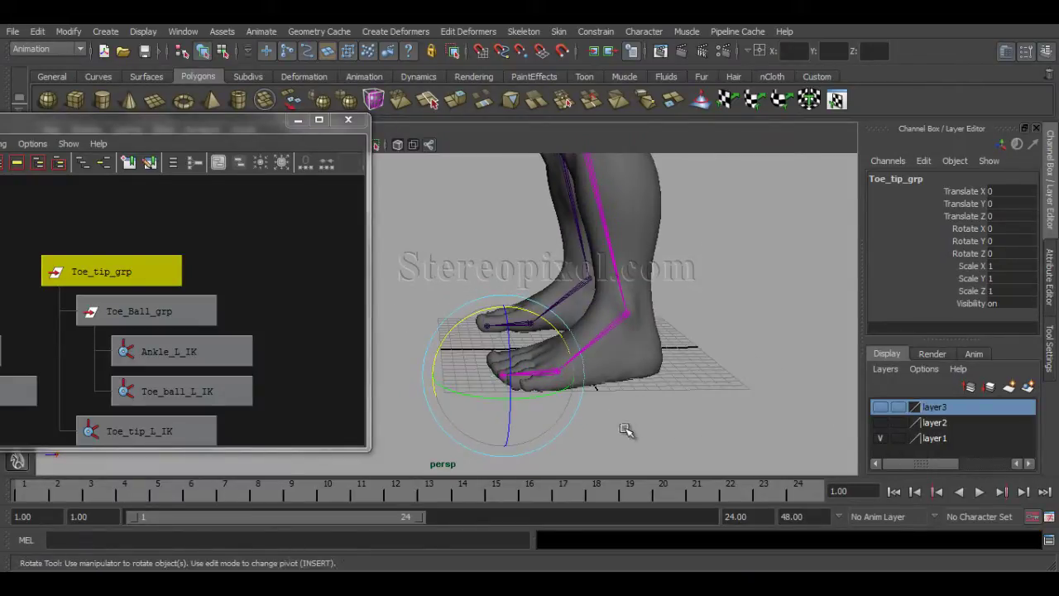
drag(199, 120, 222, 98)
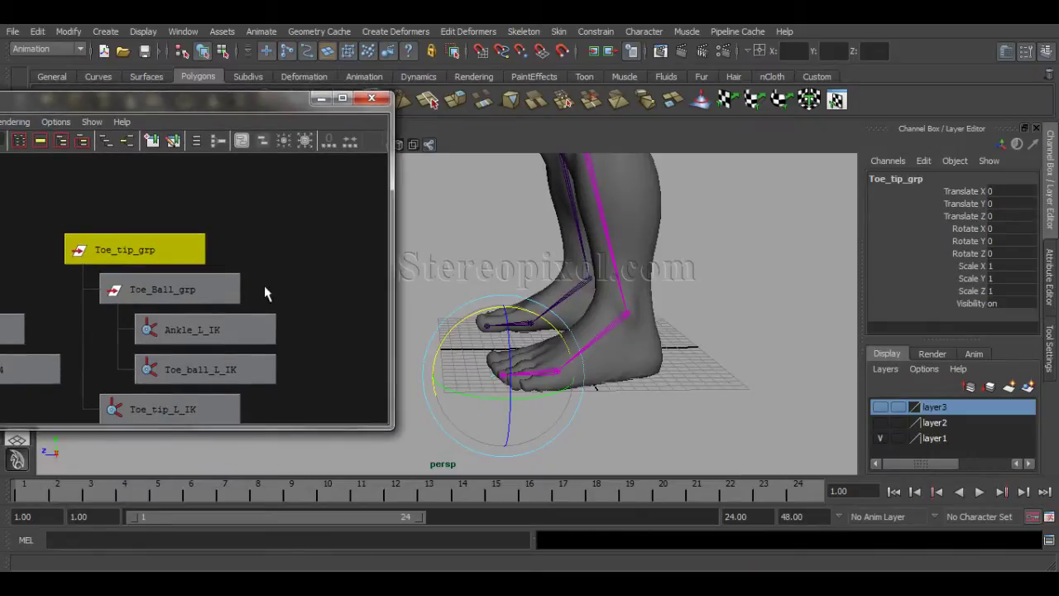
scroll(264, 286, down, 1)
alt+middle_drag(263, 306, 242, 256)
alt+right_drag(242, 263, 260, 274)
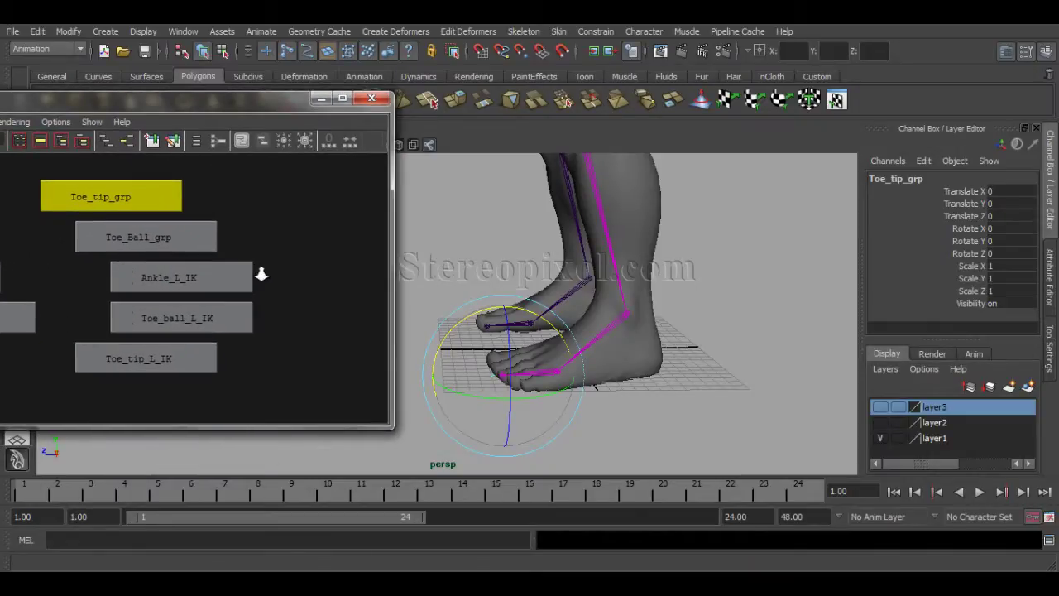
alt+middle_drag(278, 271, 281, 283)
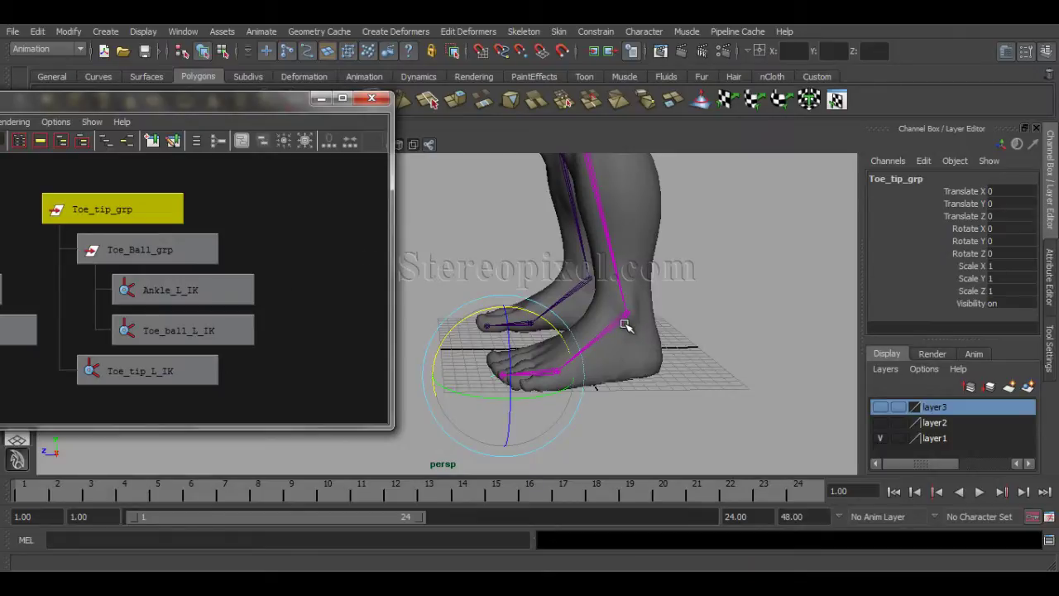
alt+drag(629, 322, 592, 368)
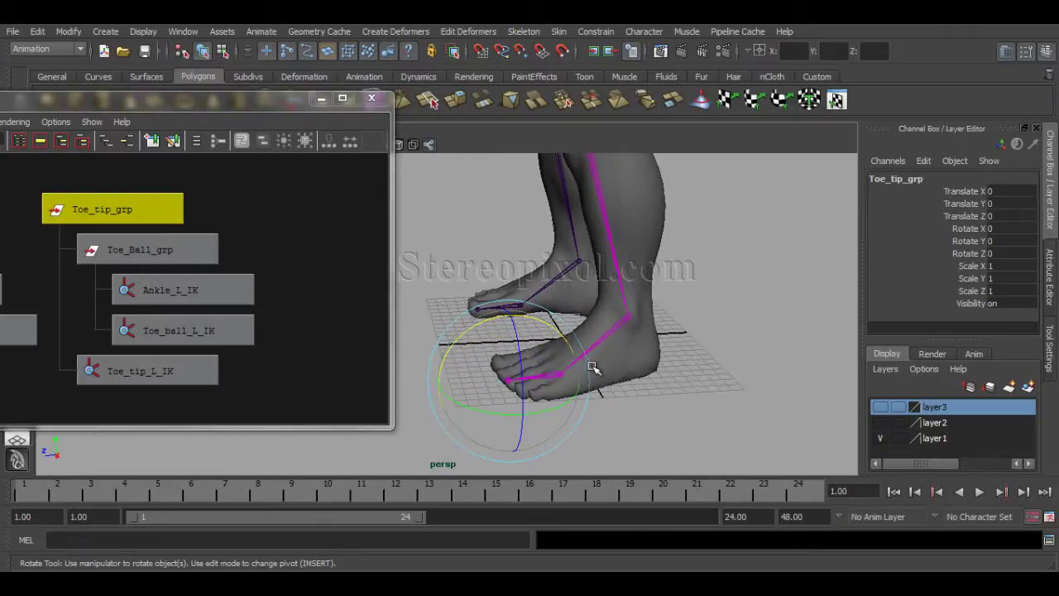
- Group Toe_tip_grp under a new parent group and name that group Ankle_grp
click(251, 230)
click(138, 210)
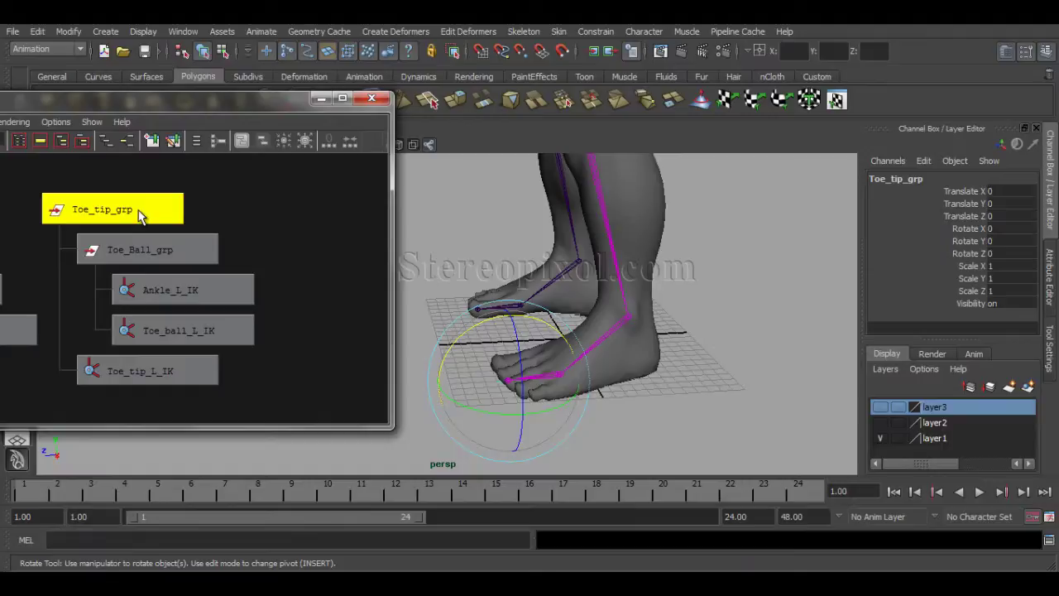
click(143, 206)
key(ctrl+g)
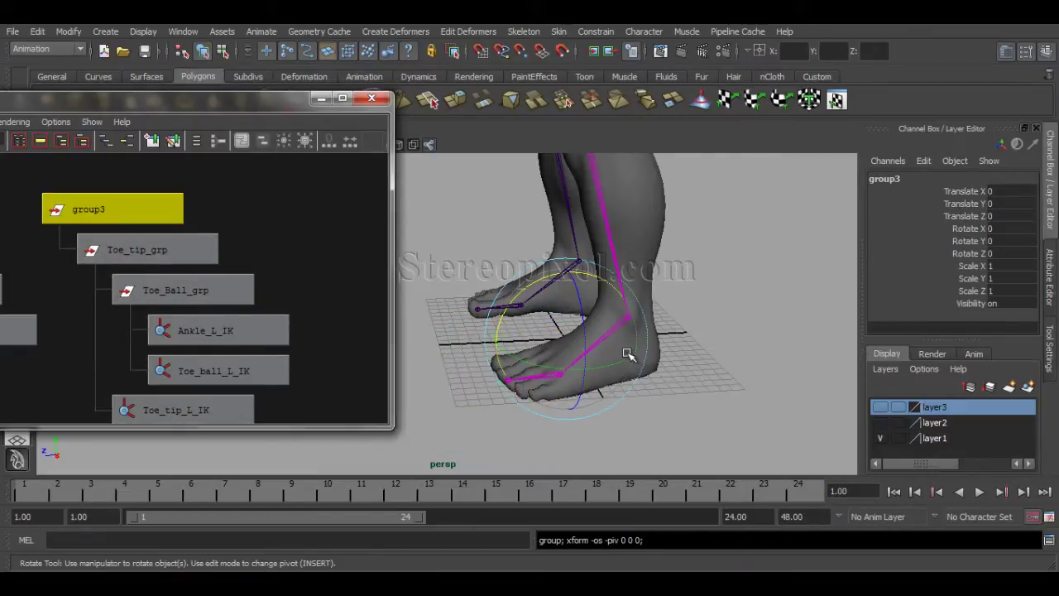
click(905, 178)
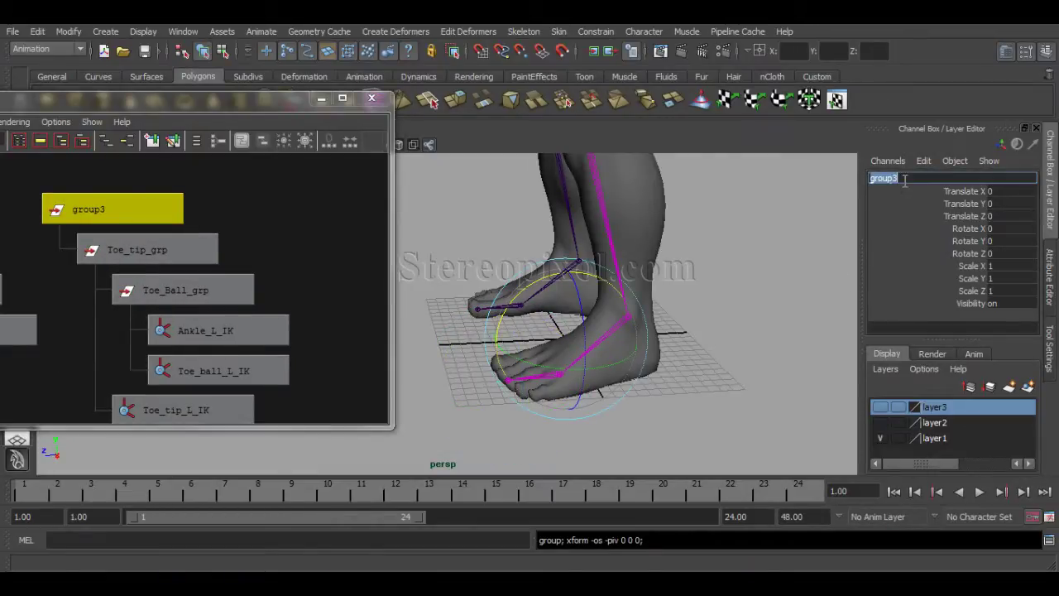
text(Ankle_grp)
key(Return)
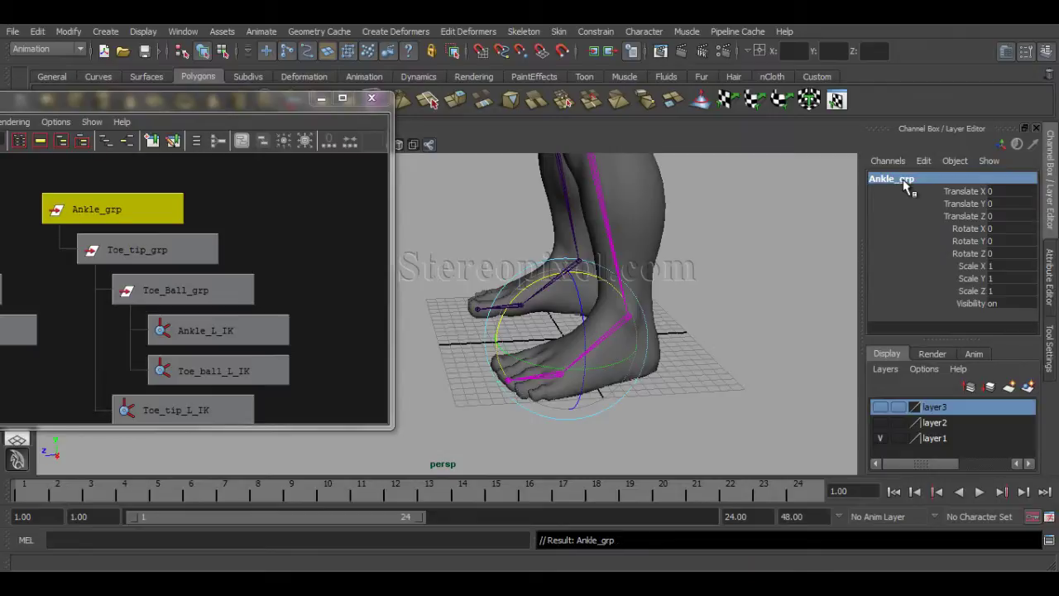
- Hide layer1 and move the pivot of Ankle_grp onto the left ankle joint
alt+drag(551, 352, 616, 357)
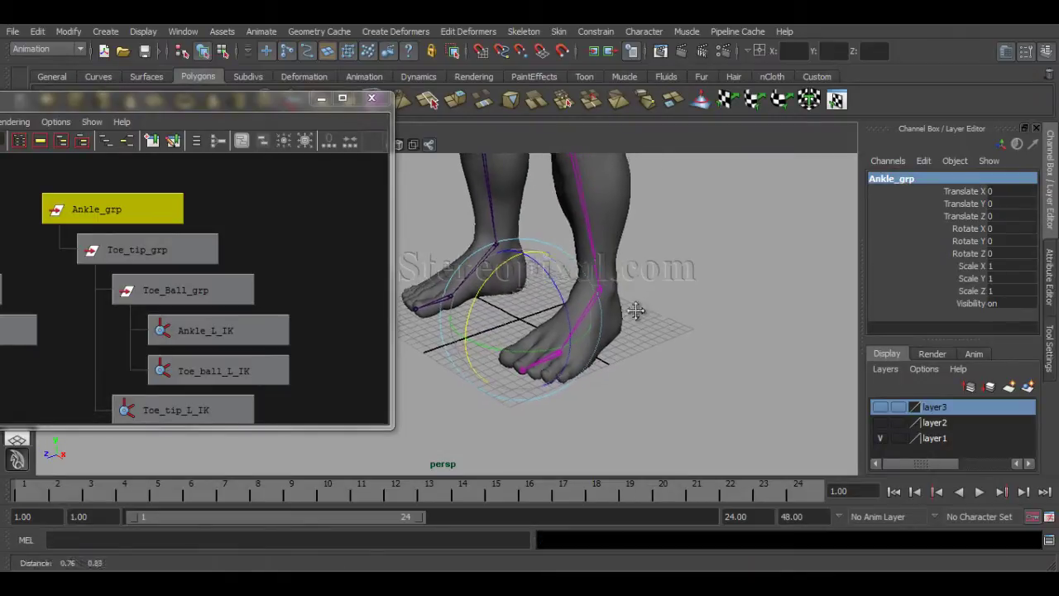
click(879, 438)
alt+right_drag(711, 364, 736, 362)
alt+drag(736, 363, 612, 351)
key(Insert)
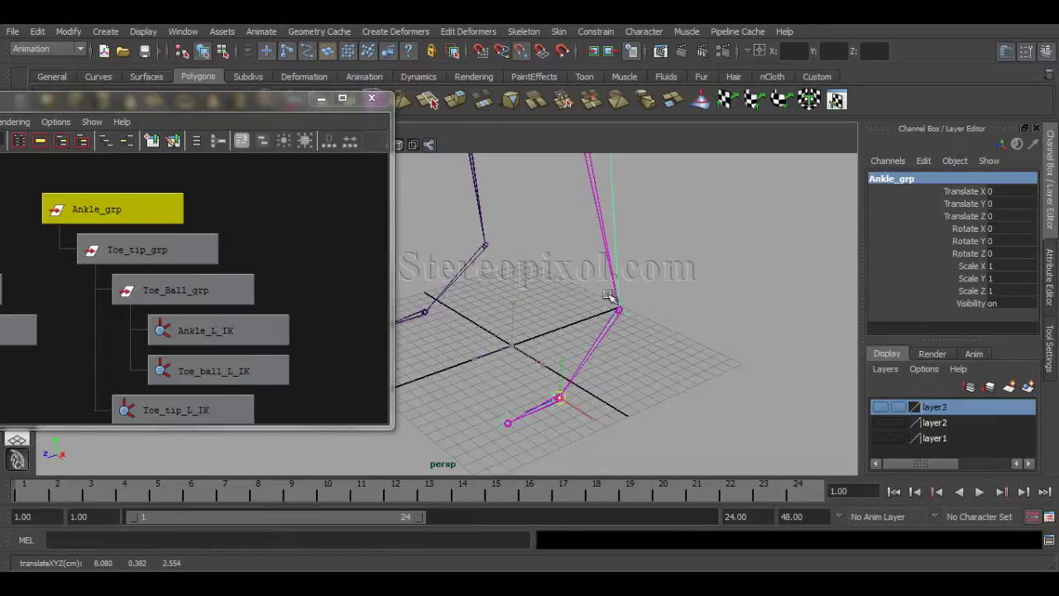
drag(512, 345, 619, 310)
key(Insert)
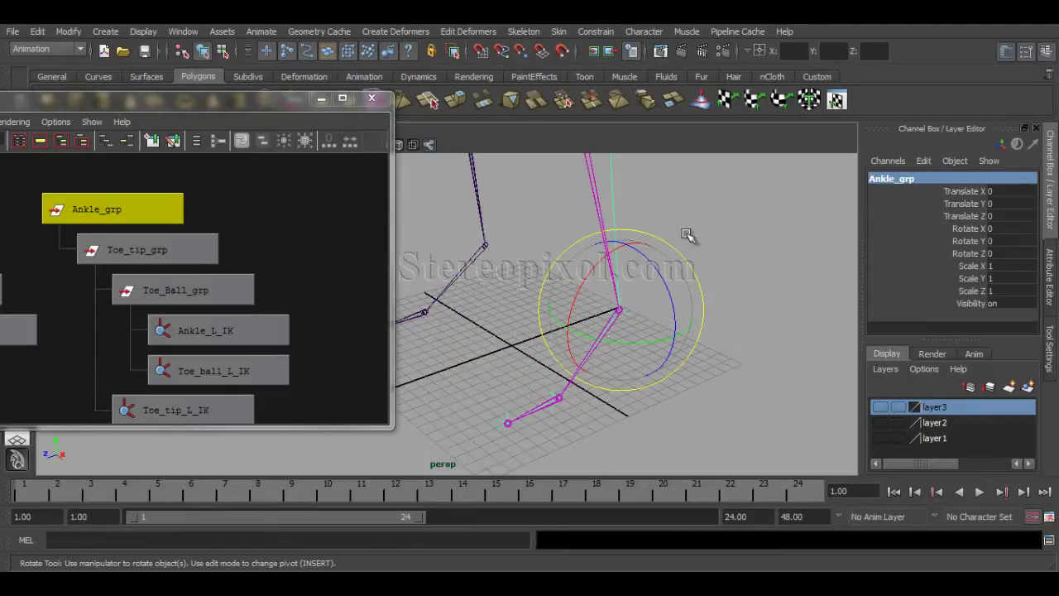
- Show layer1 so the leg mesh can be viewed from the side with the skeleton
alt+drag(633, 356, 662, 355)
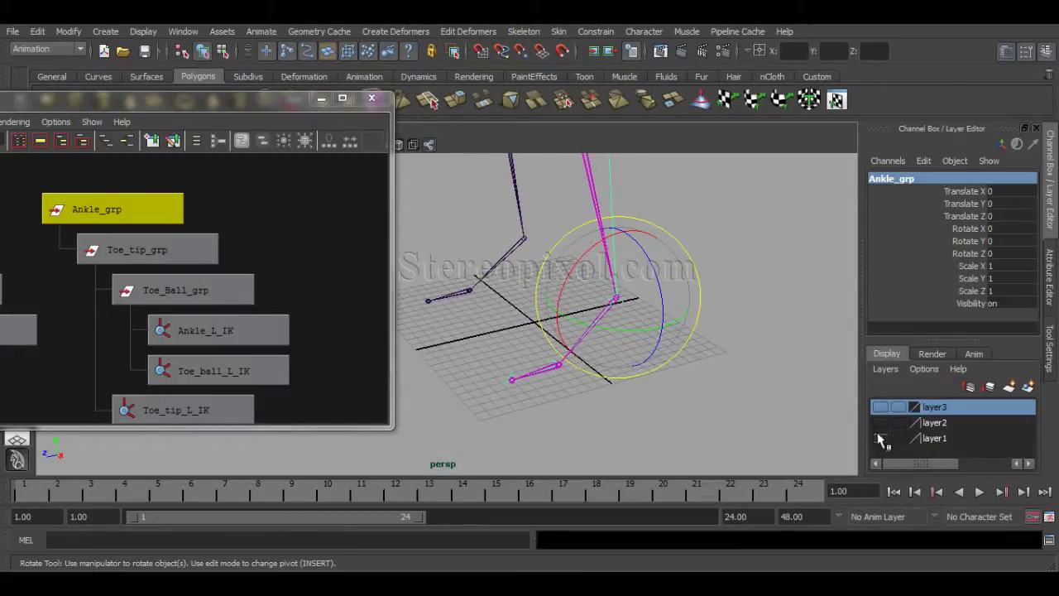
click(879, 438)
alt+drag(702, 392, 674, 288)
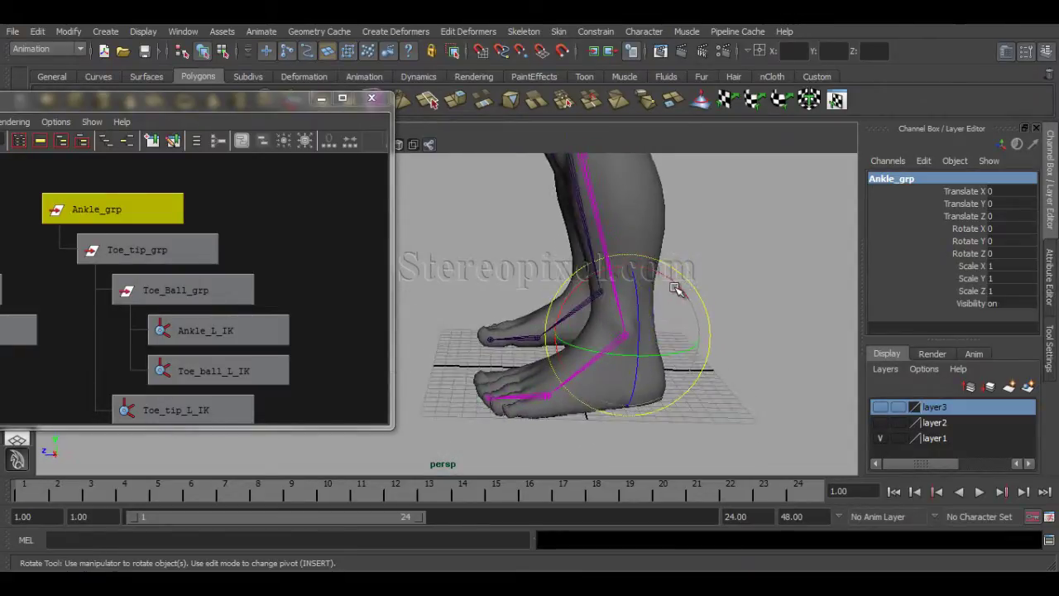
- Test-move Ankle_grp to about X -2.3, Y 11.1, Z 8.8, inspect the leg, and undo the move
key(w)
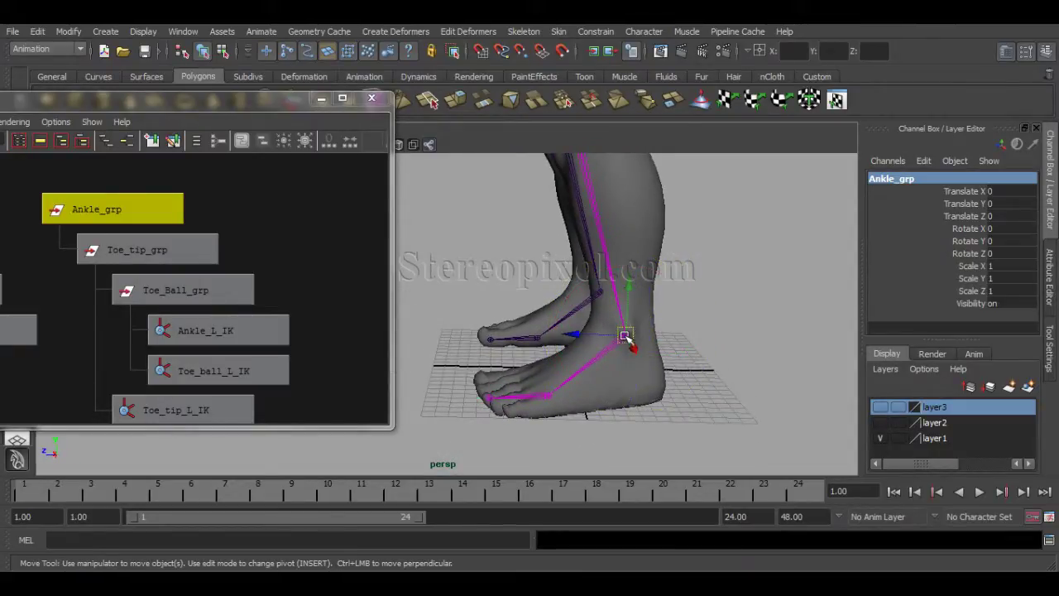
drag(626, 338, 510, 183)
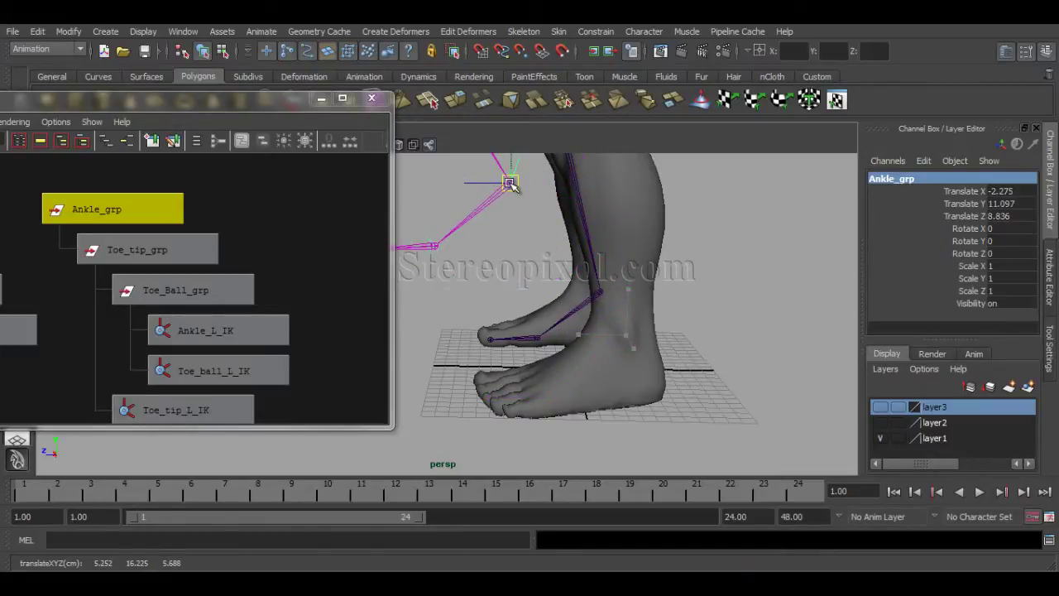
alt+right_drag(664, 248, 548, 251)
alt+middle_drag(548, 251, 717, 314)
alt+right_drag(716, 314, 649, 315)
alt+drag(649, 315, 625, 315)
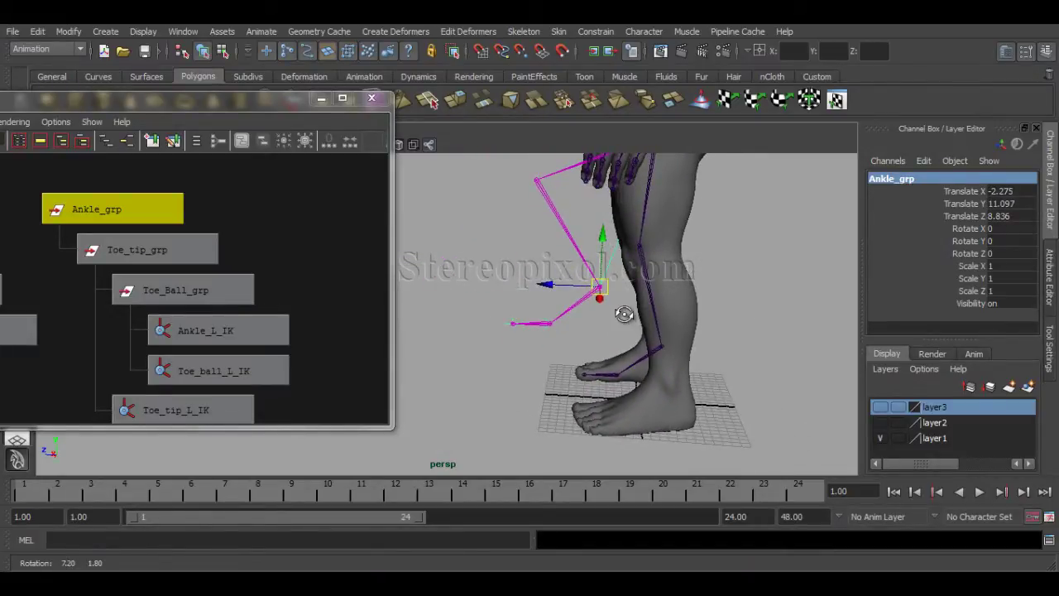
alt+right_drag(556, 325, 605, 335)
mouse_move(605, 335)
alt+middle_down()
mouse_move(617, 345)
mouse_move(597, 353)
alt+middle_up()
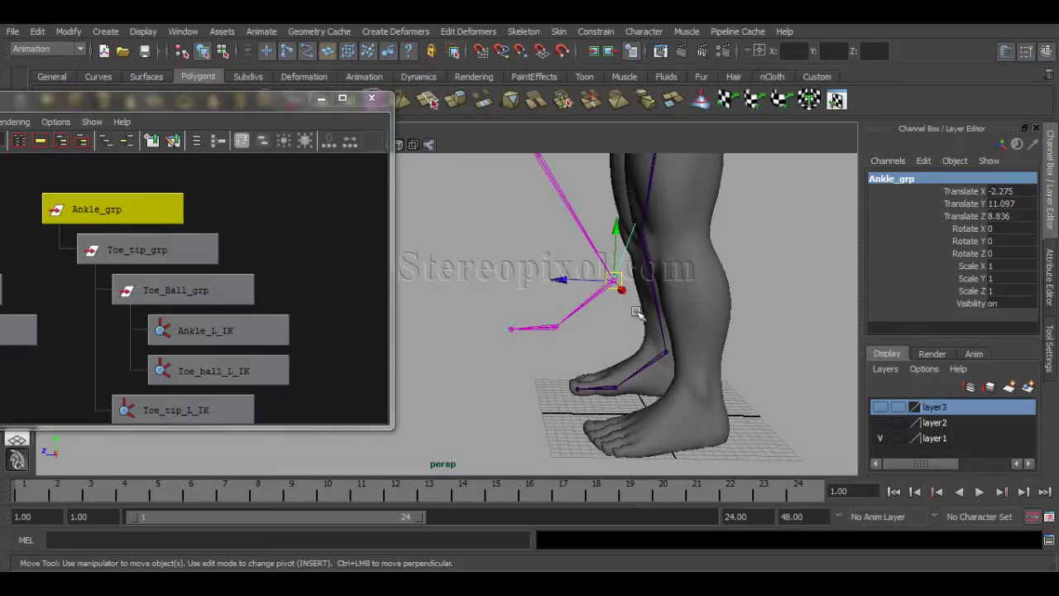
key(ctrl+z)
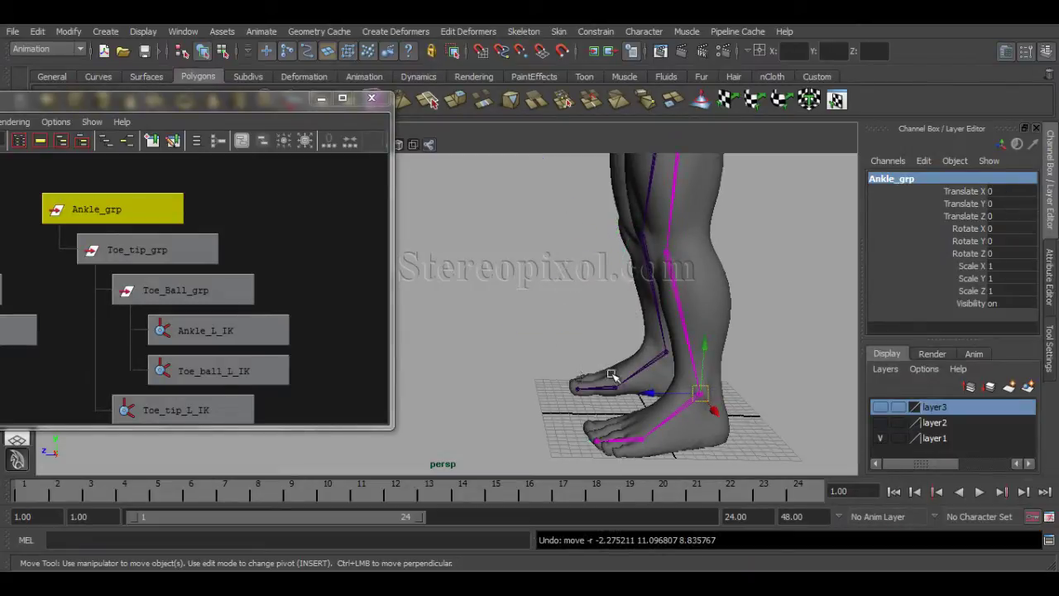
- Test-rotate Ankle_grp about -6.6 degrees around X at the left ankle and undo the rotation
key(e)
mouse_move(656, 344)
mouse_down()
mouse_move(637, 383)
mouse_move(663, 339)
mouse_up()
key(ctrl+z)
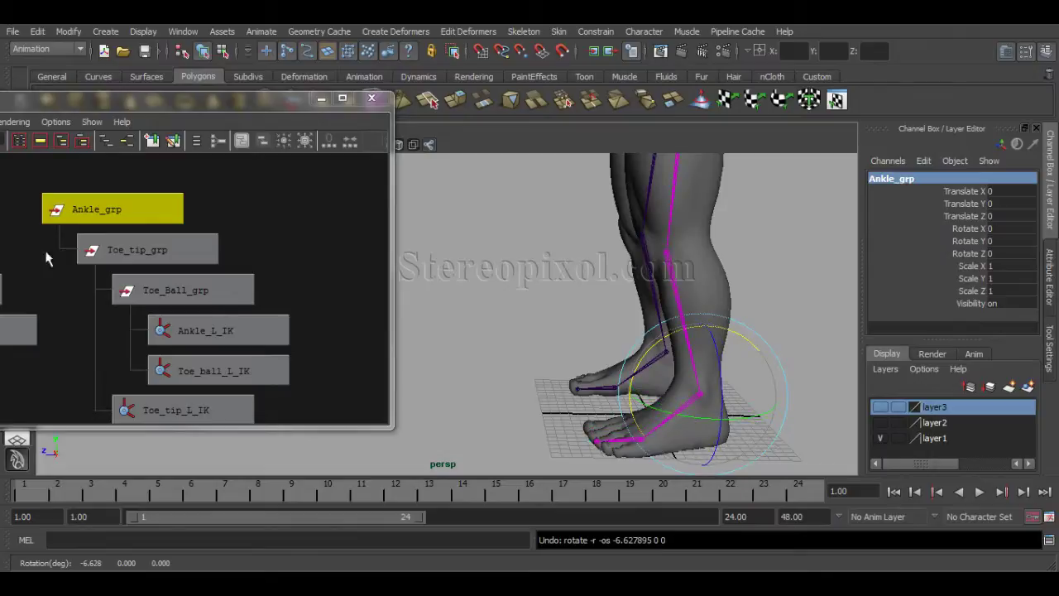
- Test-rotate Toe_tip_grp about 27.5 degrees around X at the left toe tip and undo the rotation
click(165, 251)
alt+middle_drag(636, 373, 607, 329)
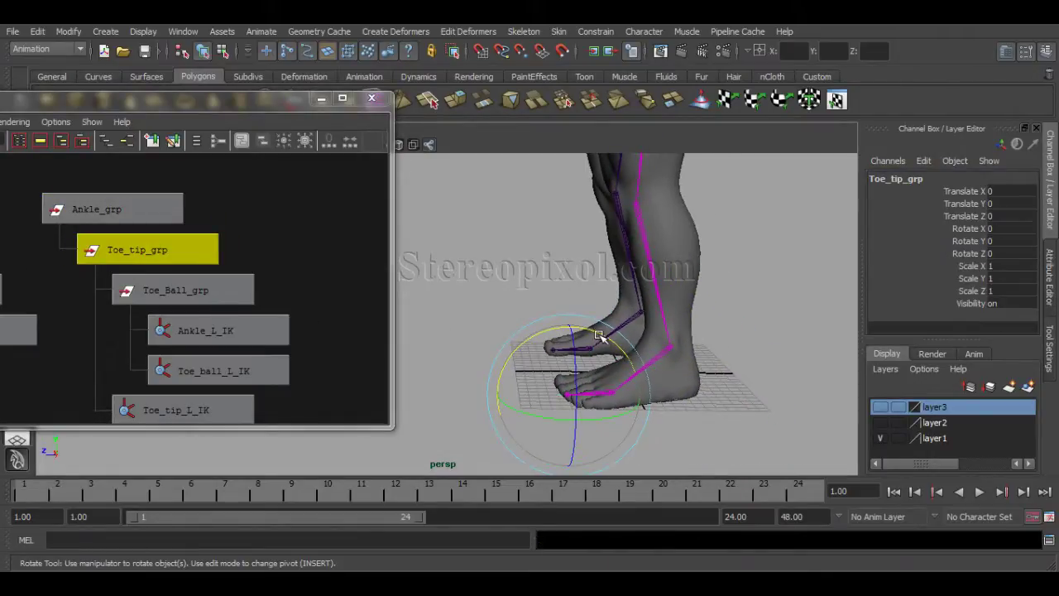
drag(589, 331, 559, 327)
key(ctrl+z)
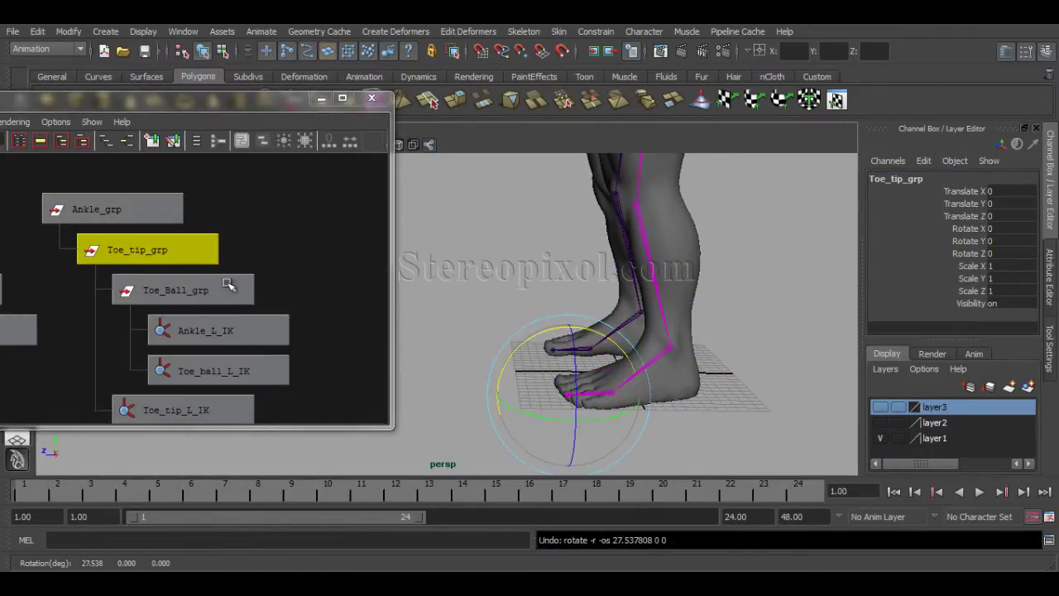
- Test-rotate Toe_Ball_grp about 31.7 degrees around X at the ball of the left foot and undo the rotation
click(209, 292)
drag(643, 335, 613, 332)
key(ctrl+z)
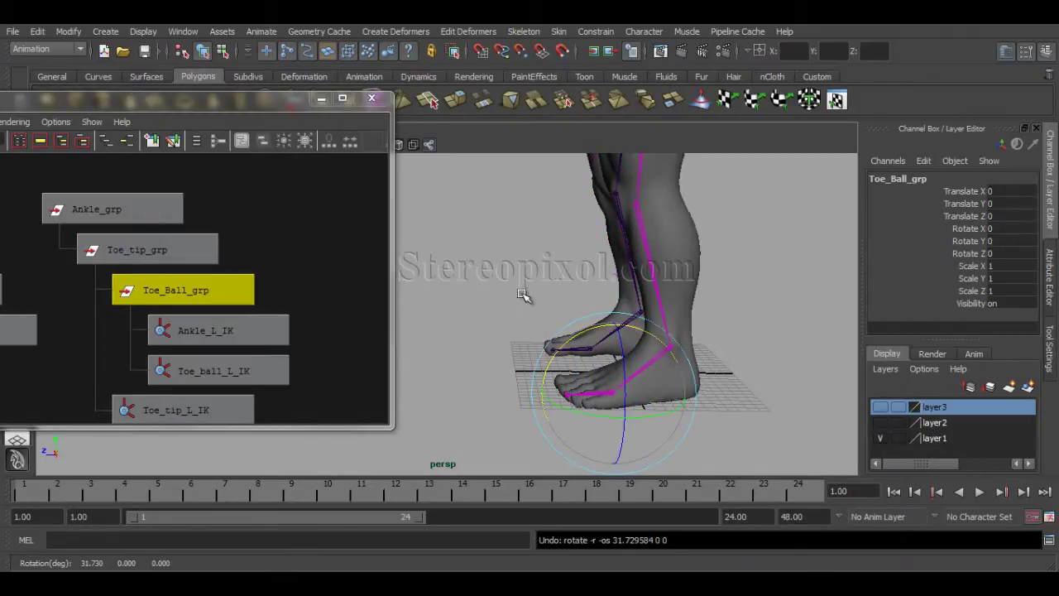
- Select Ankle_grp, Toe_tip_grp and Toe_Ball_grp in turn to examine each group's pivot on the left foot
alt+drag(522, 292, 600, 396)
alt+middle_drag(601, 396, 533, 420)
alt+right_drag(533, 420, 693, 395)
alt+middle_drag(693, 396, 636, 427)
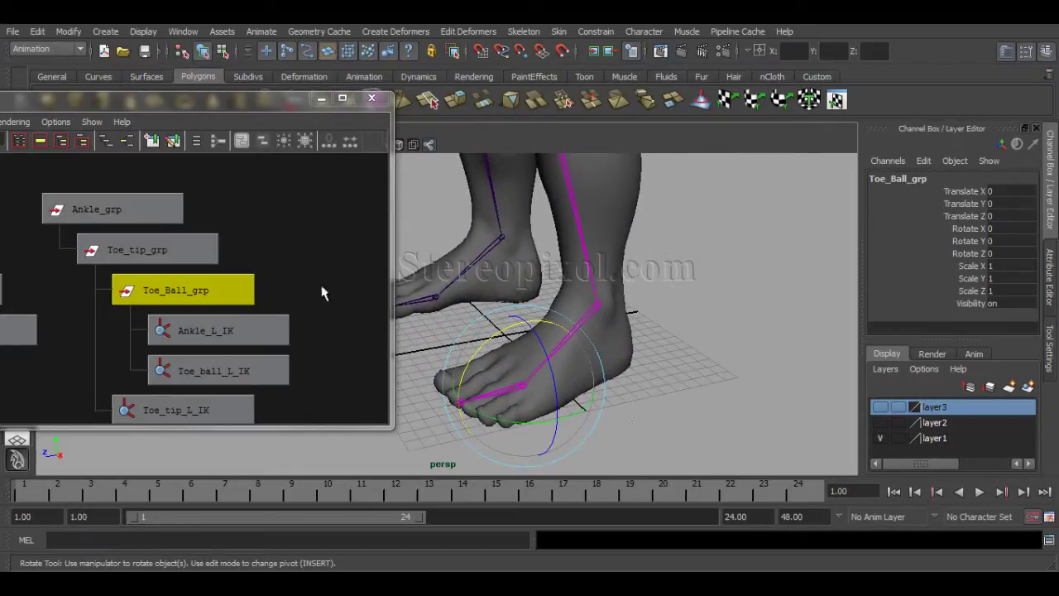
click(91, 202)
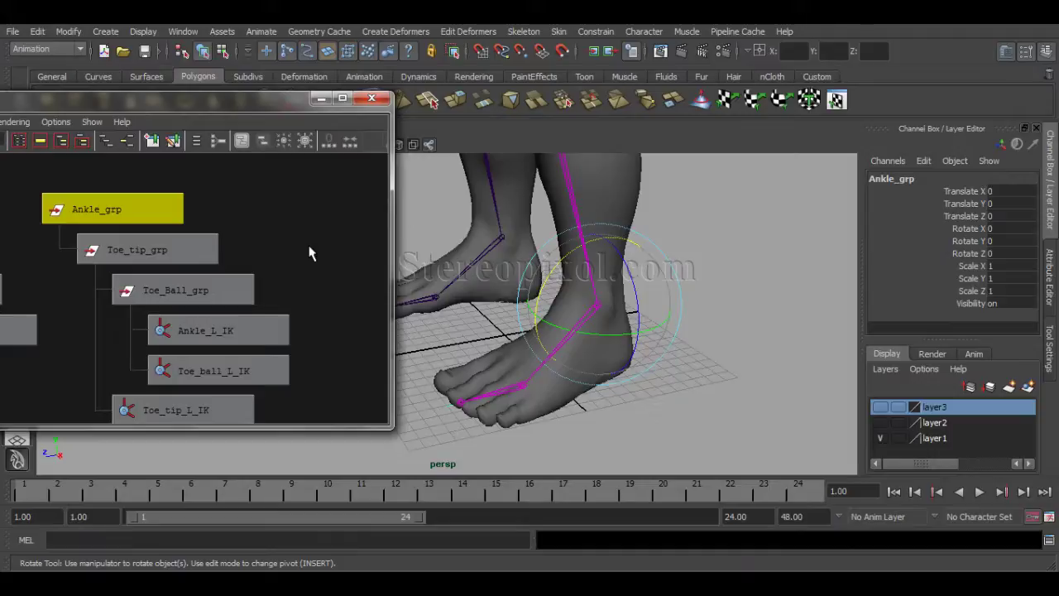
click(211, 251)
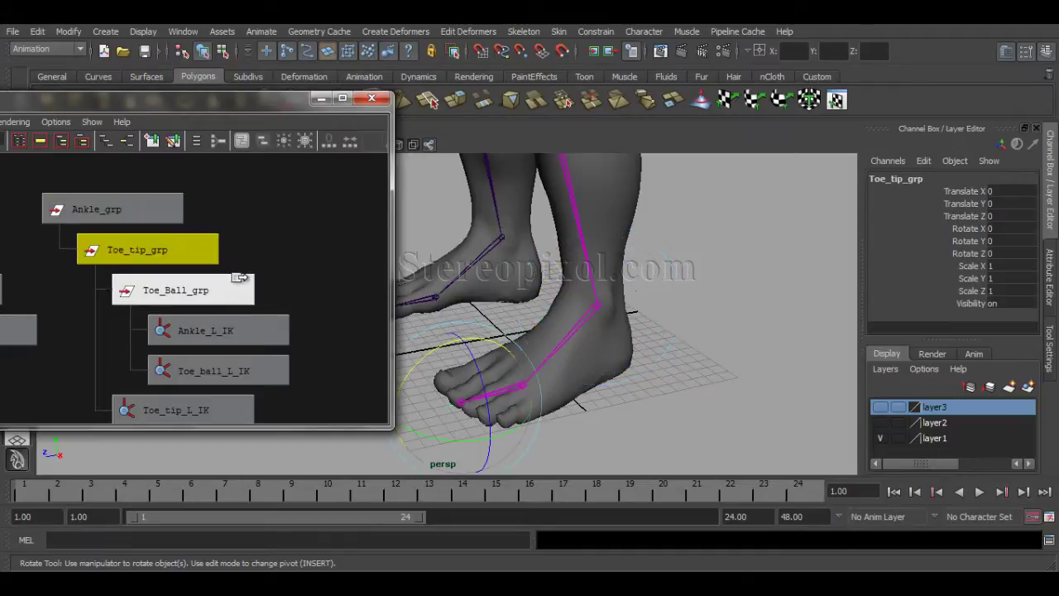
click(220, 292)
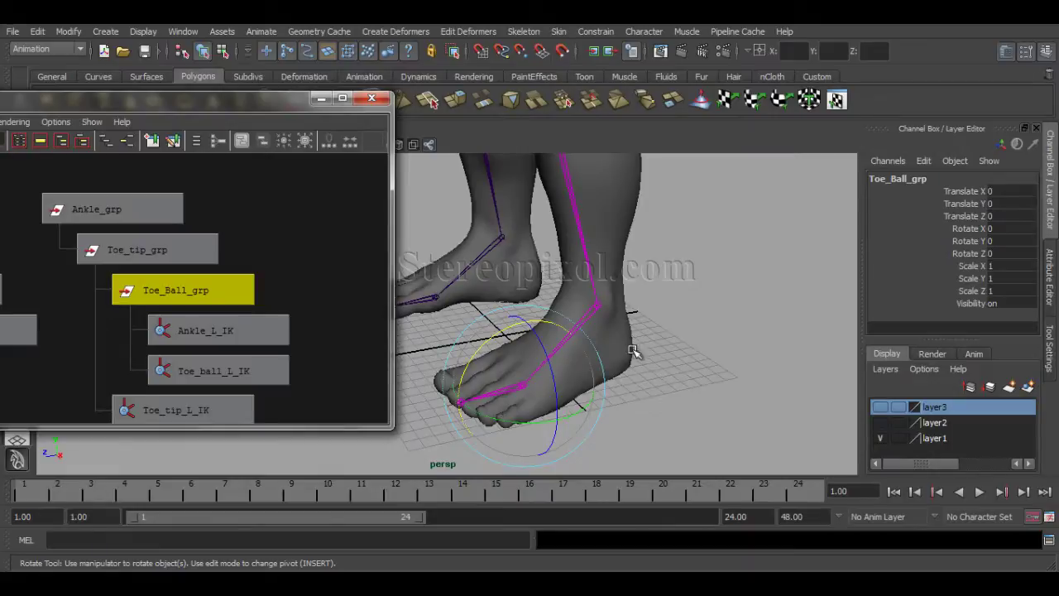
alt+right_drag(635, 354, 635, 336)
alt+middle_drag(594, 313, 596, 355)
alt+drag(629, 389, 642, 387)
alt+middle_drag(643, 387, 654, 366)
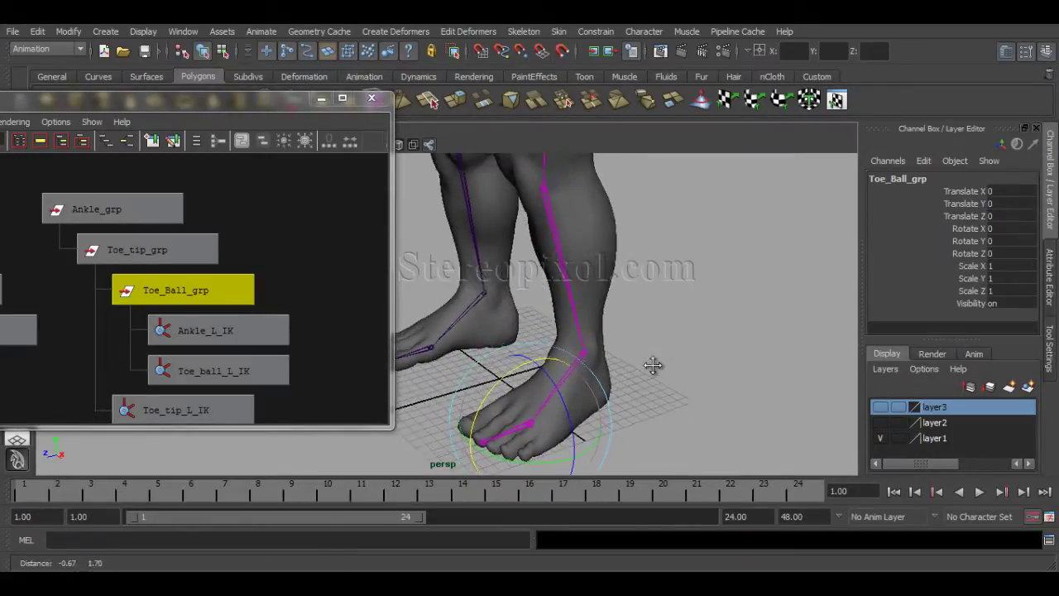
alt+right_drag(655, 367, 643, 359)
alt+drag(644, 359, 650, 359)
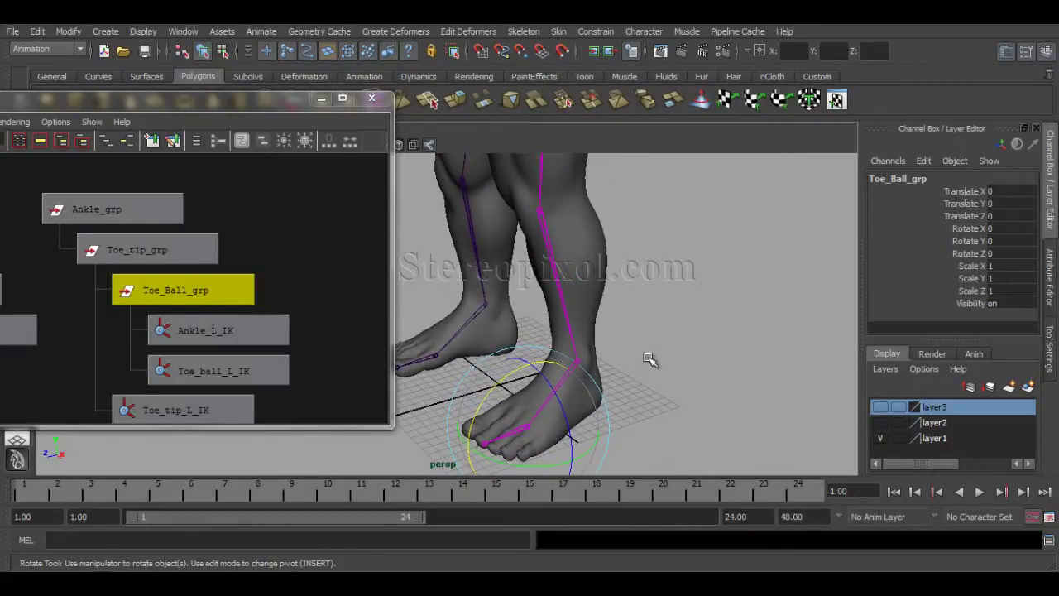
alt+middle_drag(649, 357, 655, 338)
alt+drag(652, 355, 687, 328)
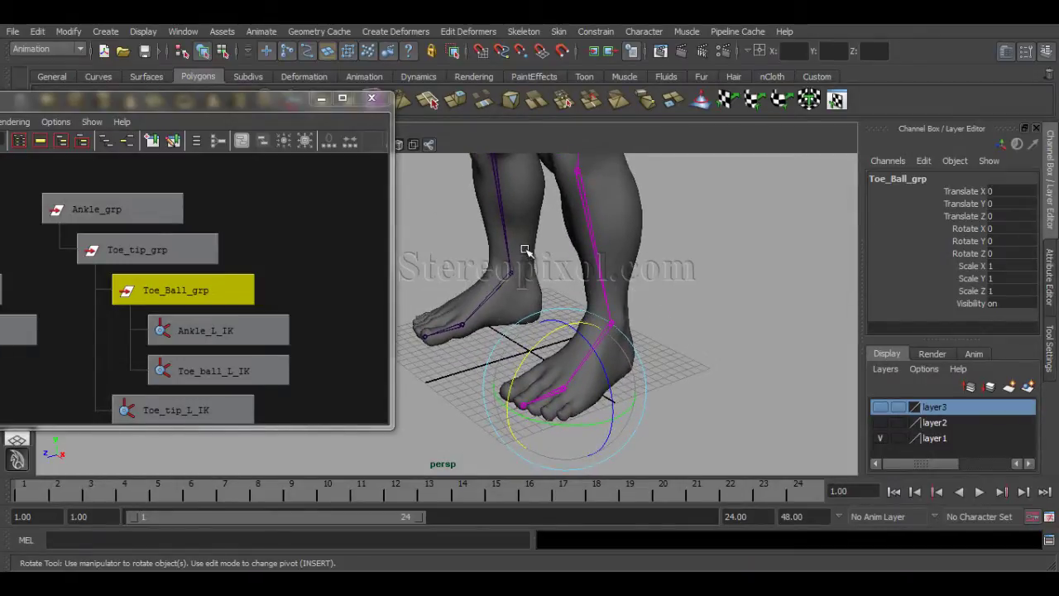
alt+middle_drag(527, 216, 504, 229)
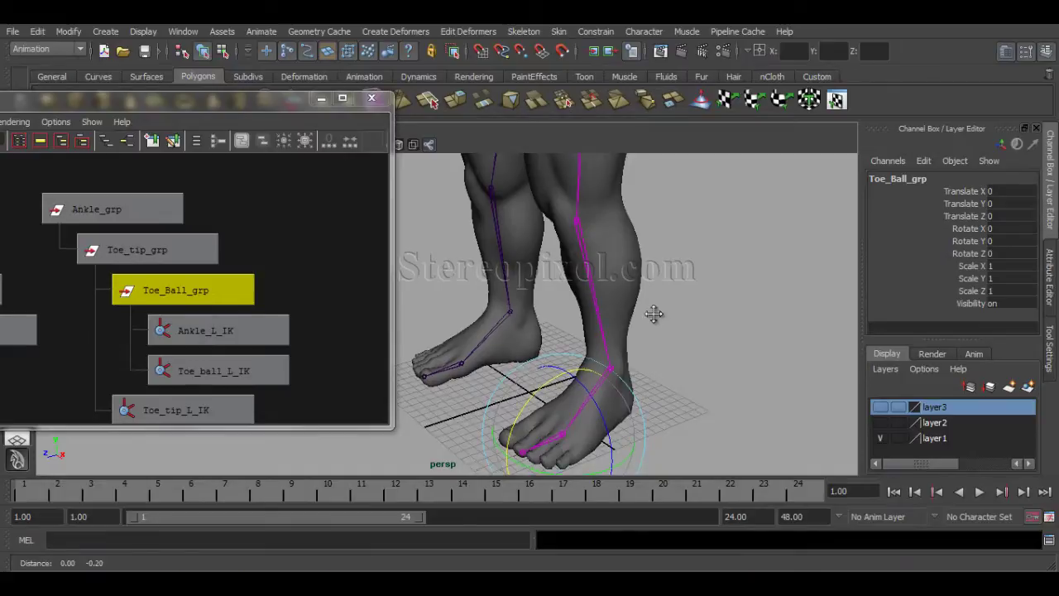
alt+drag(654, 311, 670, 345)
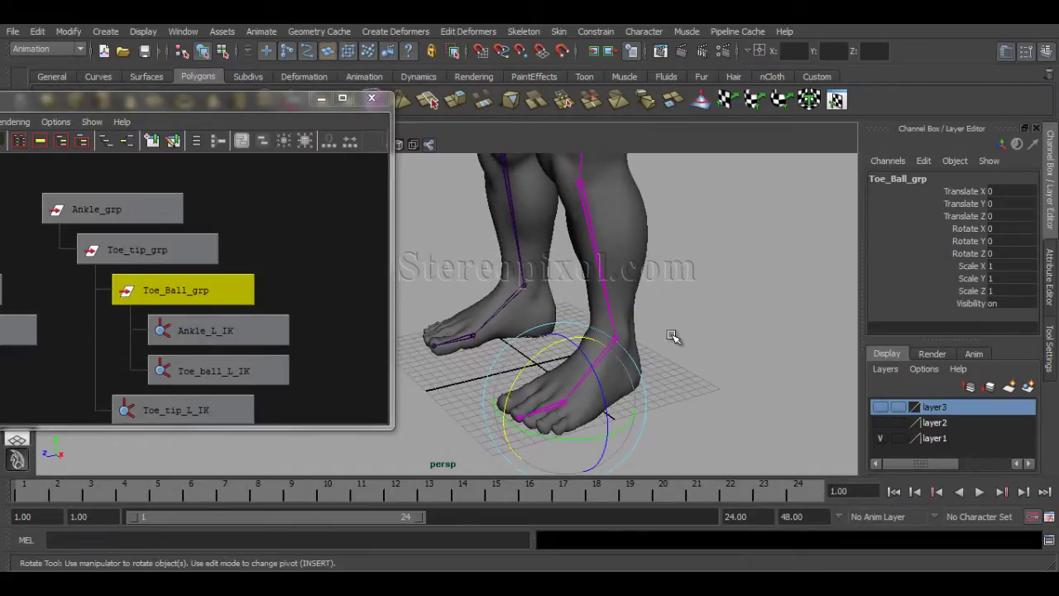